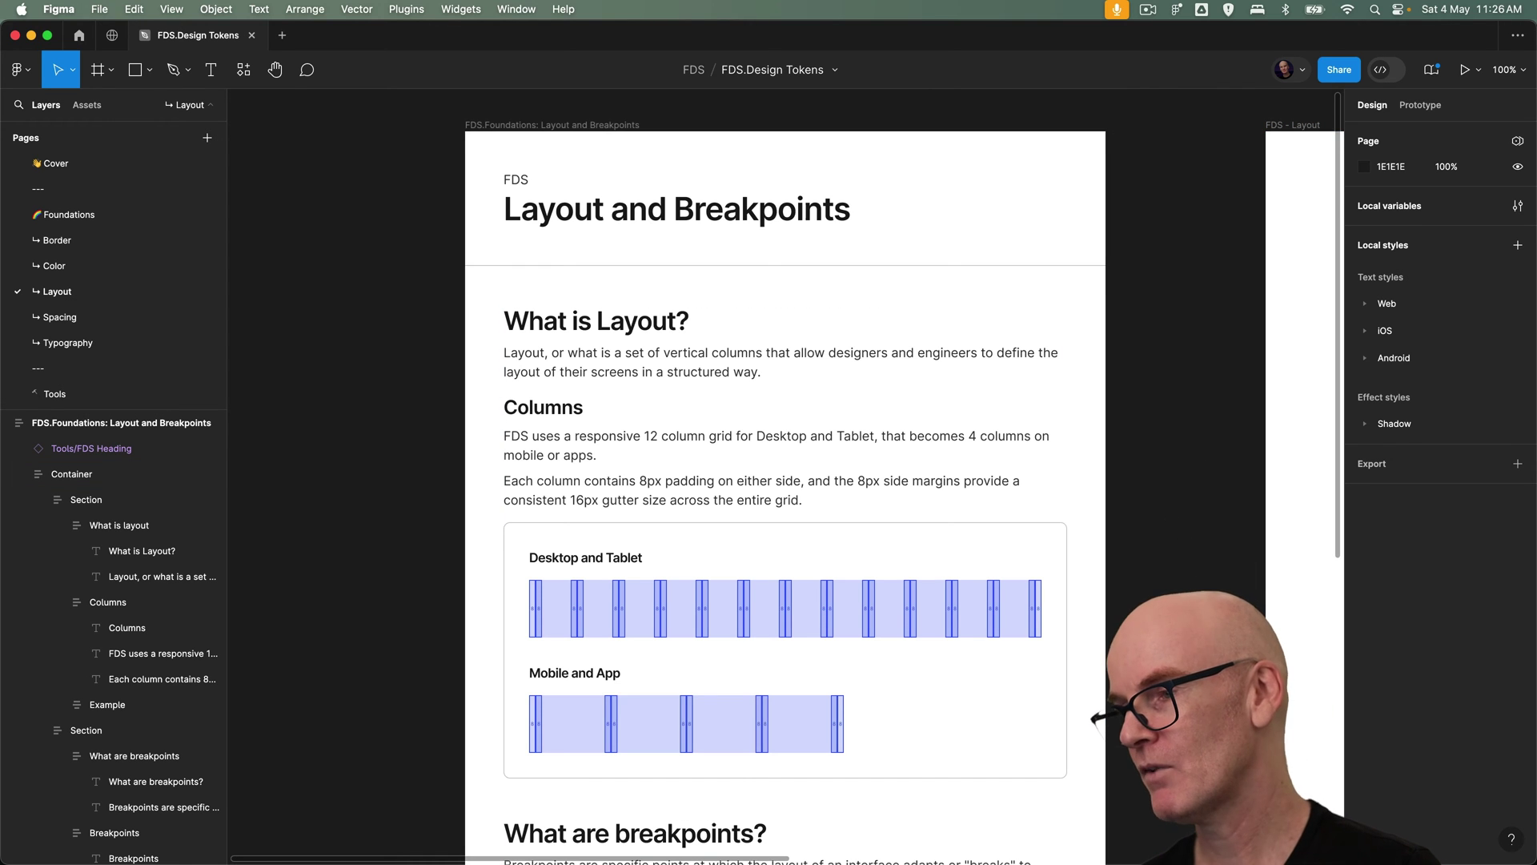
drag(1181, 642, 1177, 398)
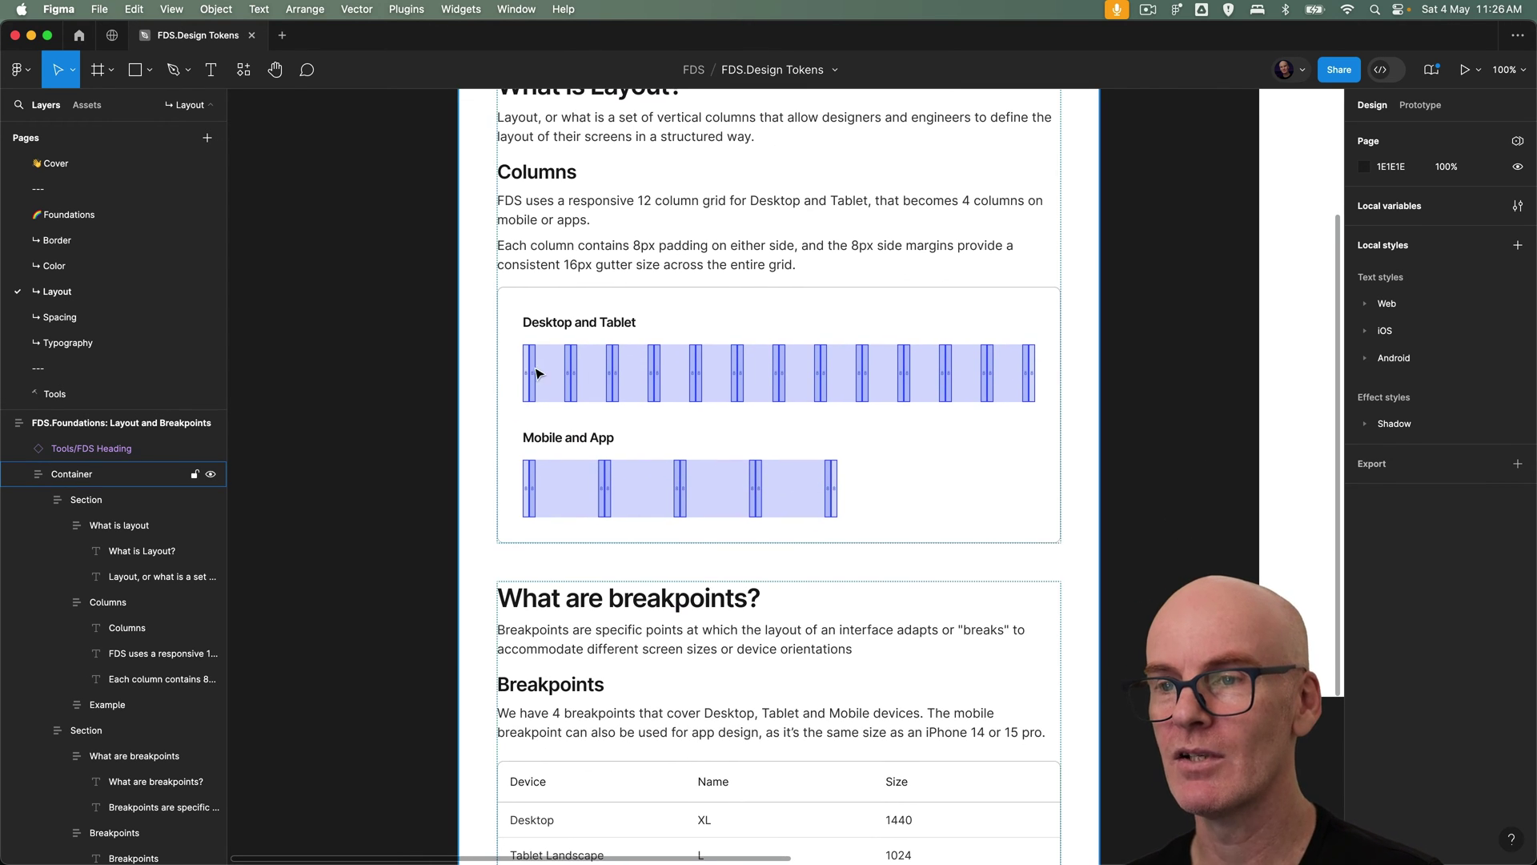
super+click(548, 368)
scroll(160, 761, down, 5)
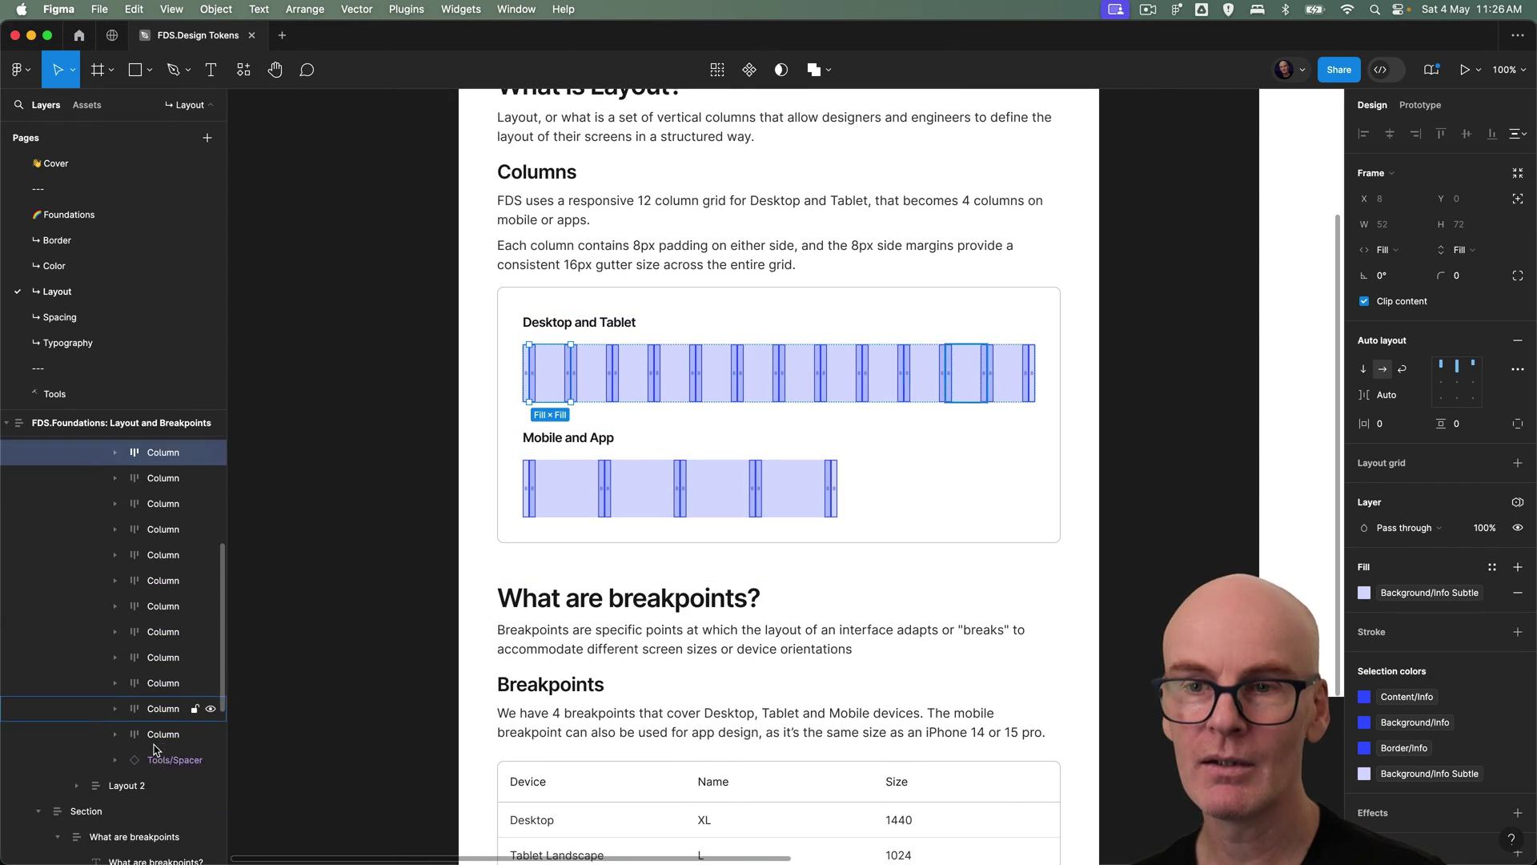
scroll(112, 518, up, 1)
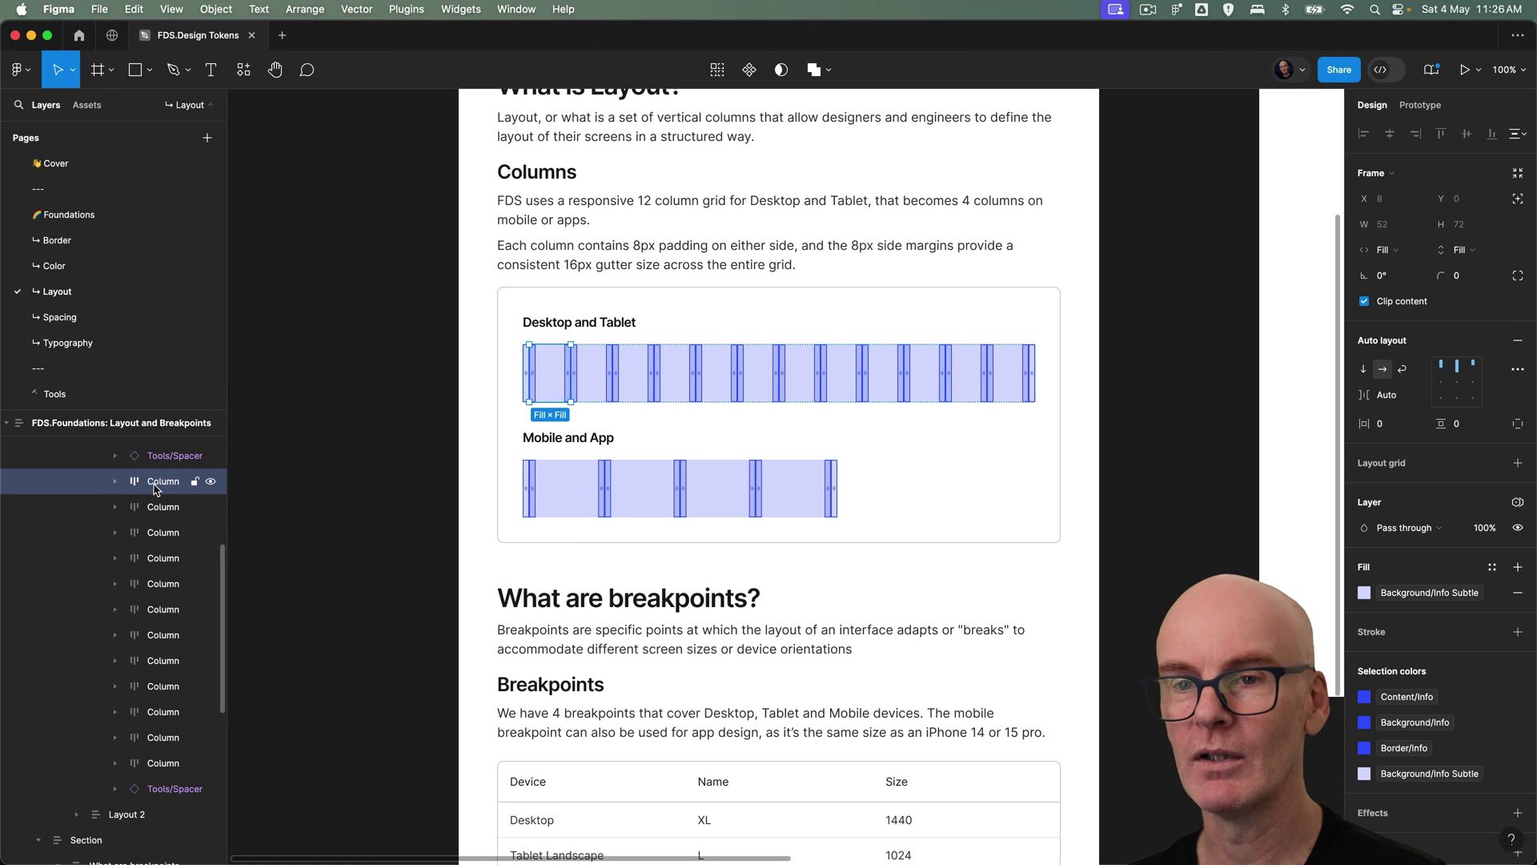
click(116, 481)
click(165, 506)
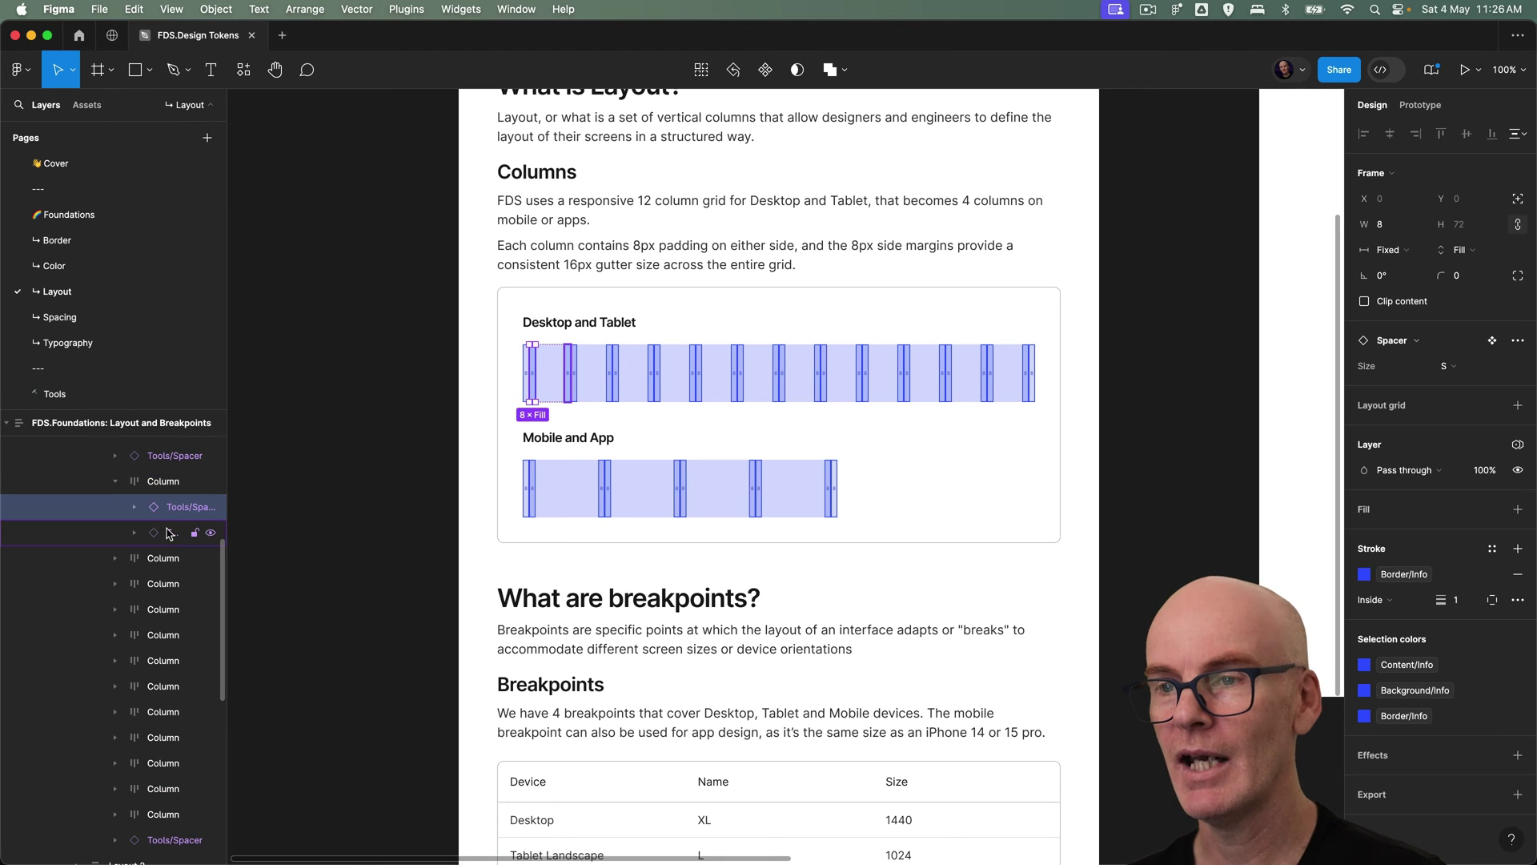
click(168, 532)
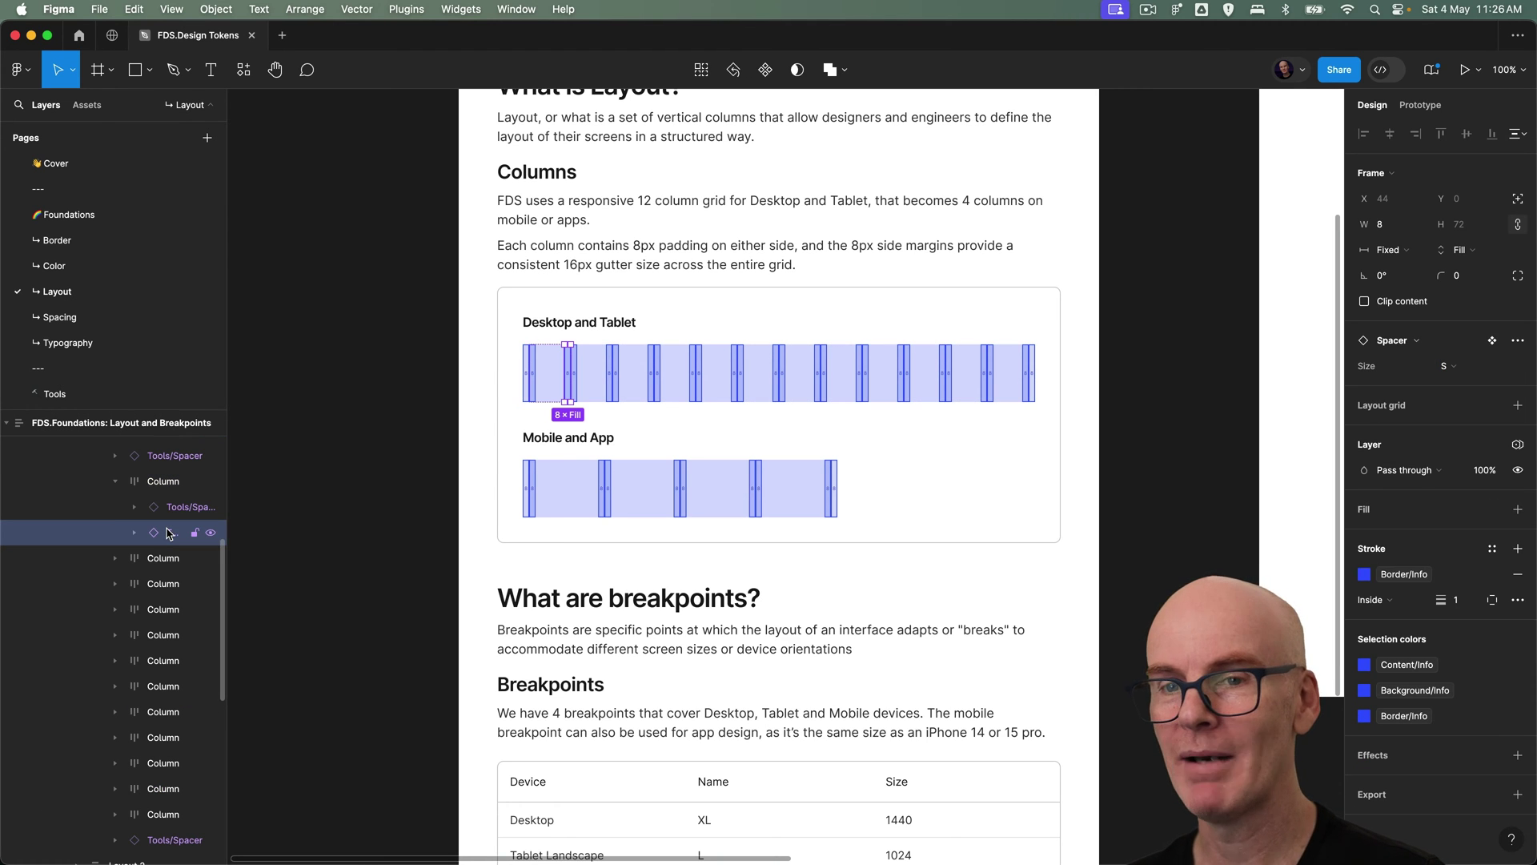
click(528, 374)
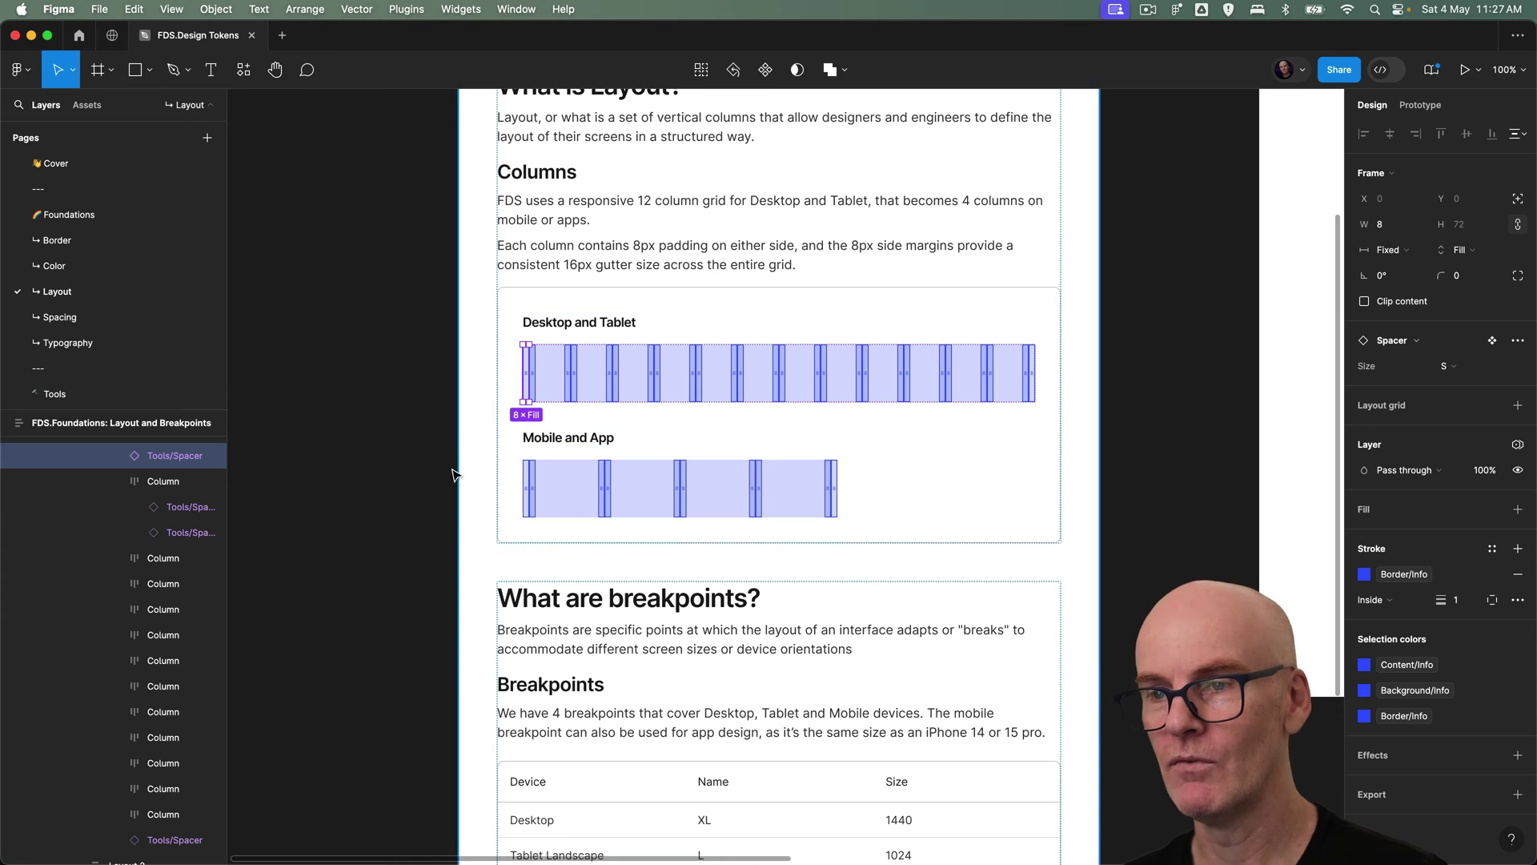
Step: Deselect the spacer and scroll down to the blank FDS - Layout frame
click(320, 218)
scroll(320, 219, down, 5)
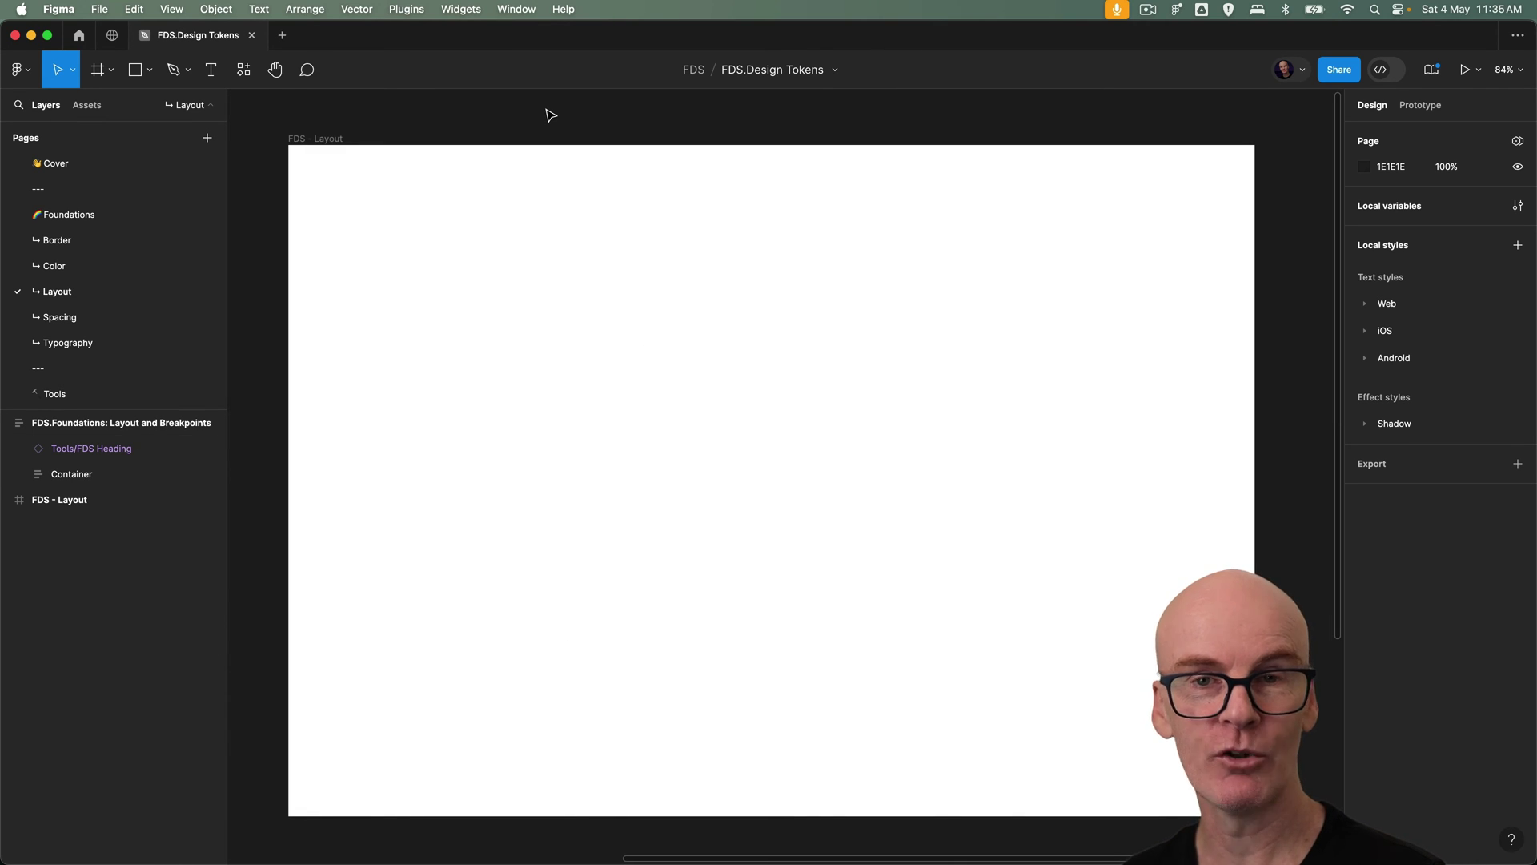
Step: In Local variables, create a new variable collection named Layout
click(1515, 209)
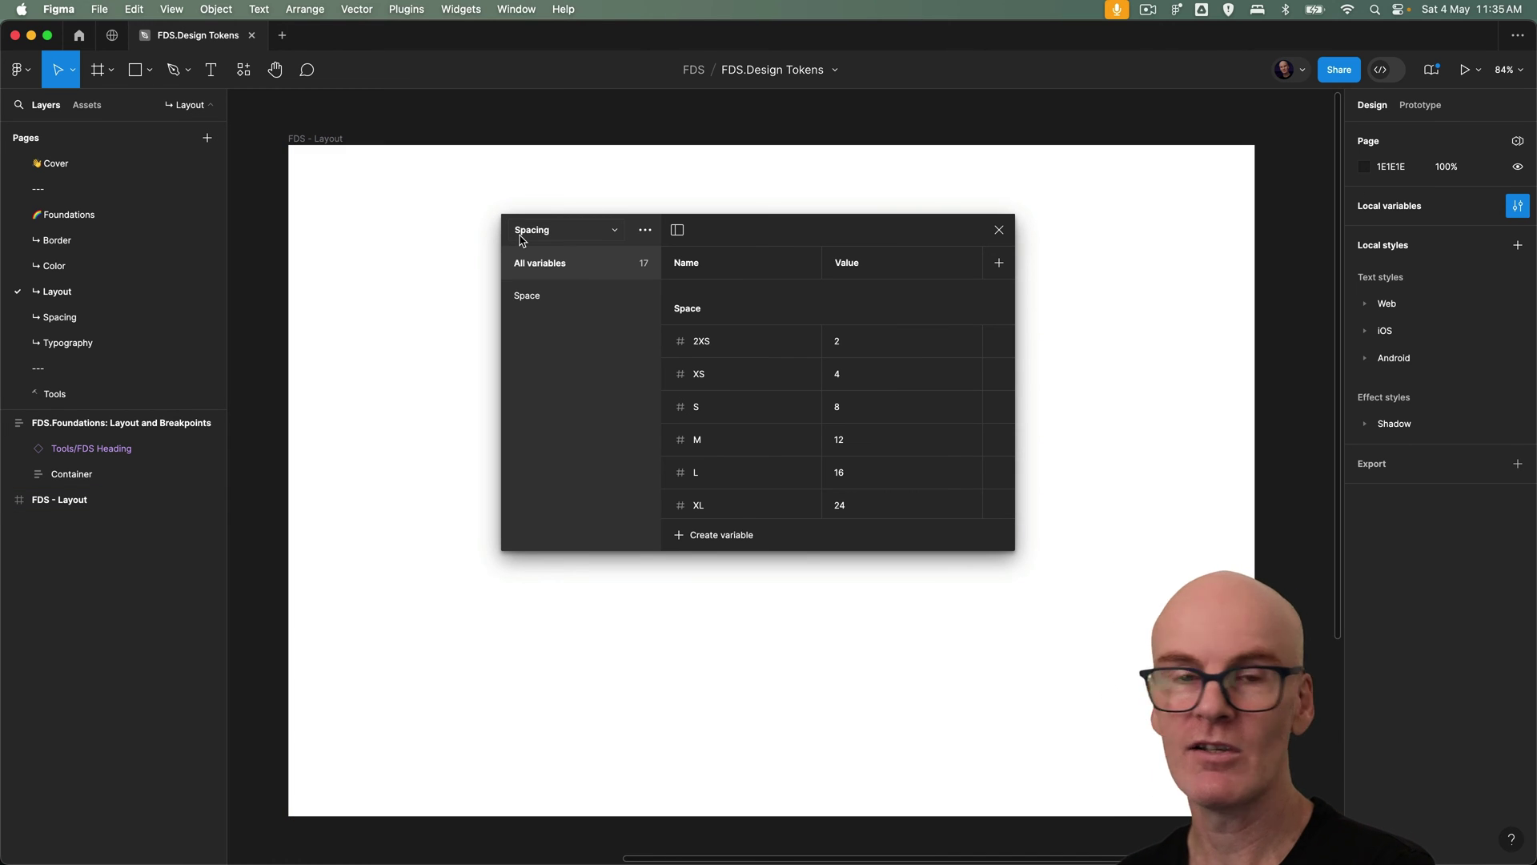
click(646, 231)
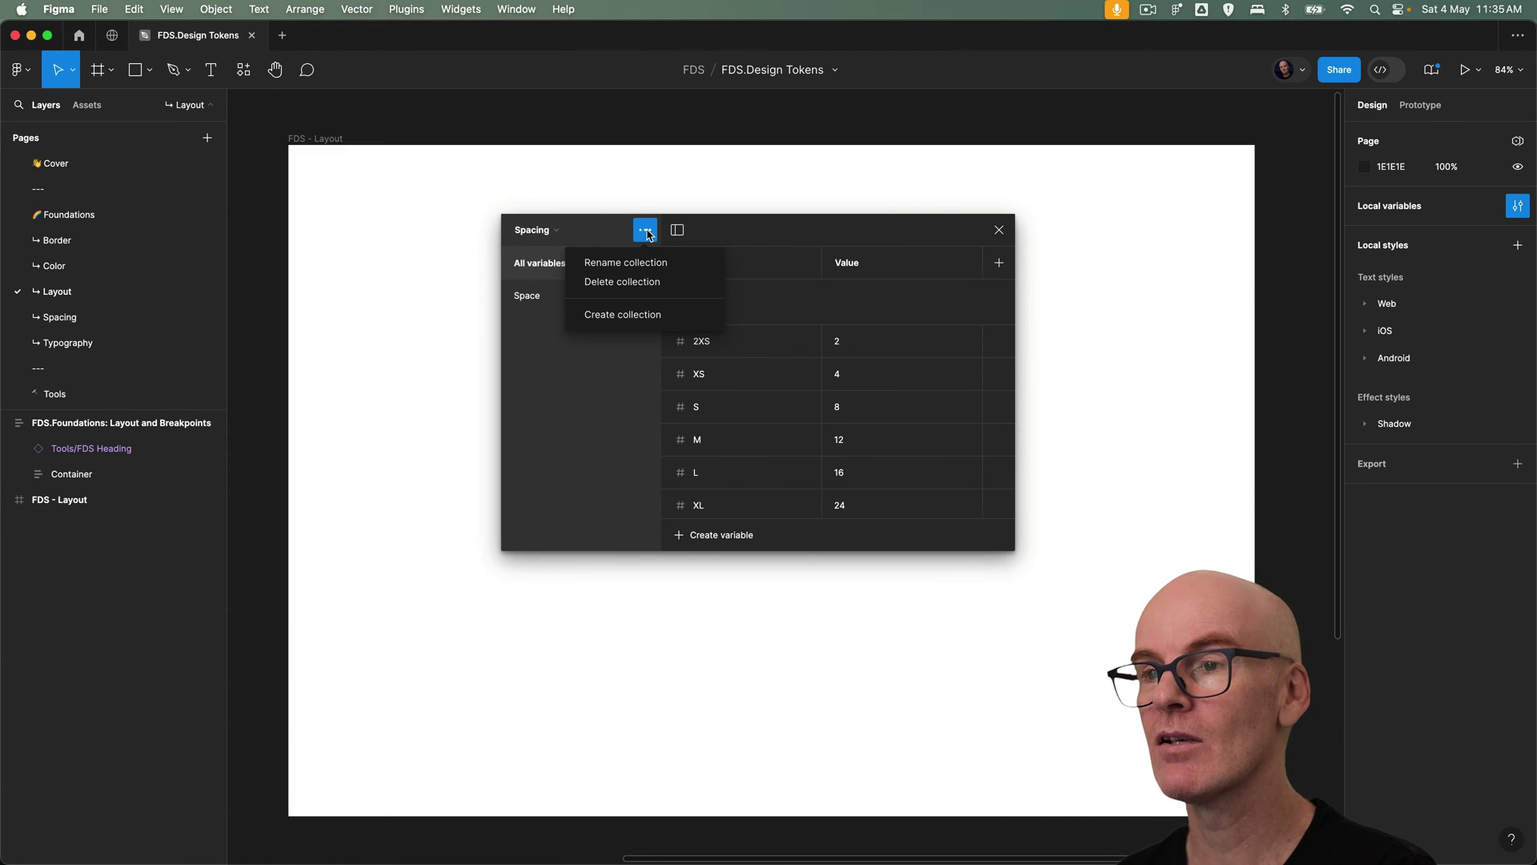
click(622, 316)
double_click(540, 233)
text(Layout)
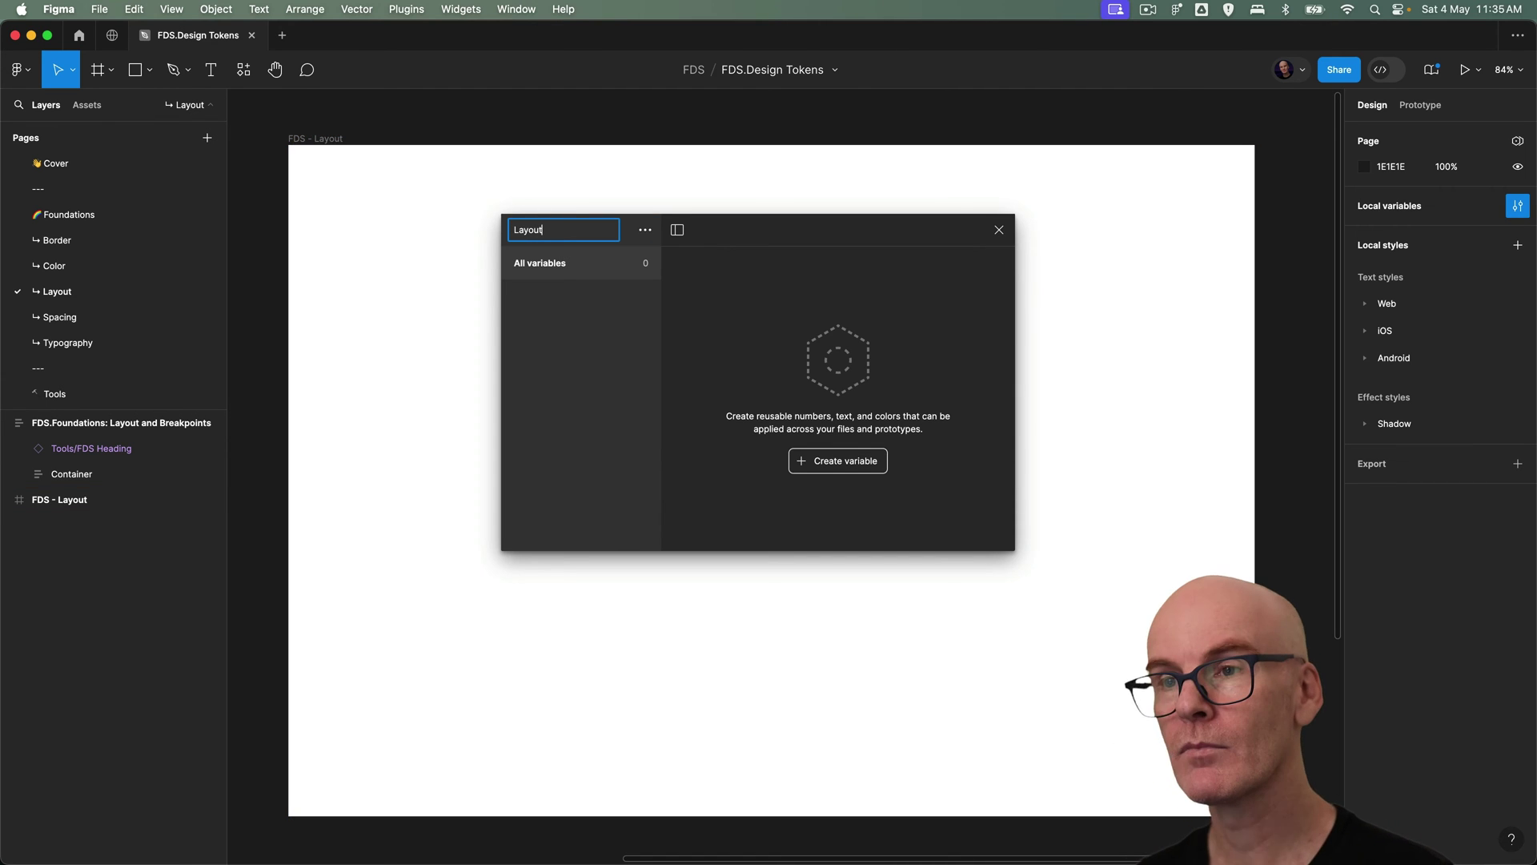
key(Return)
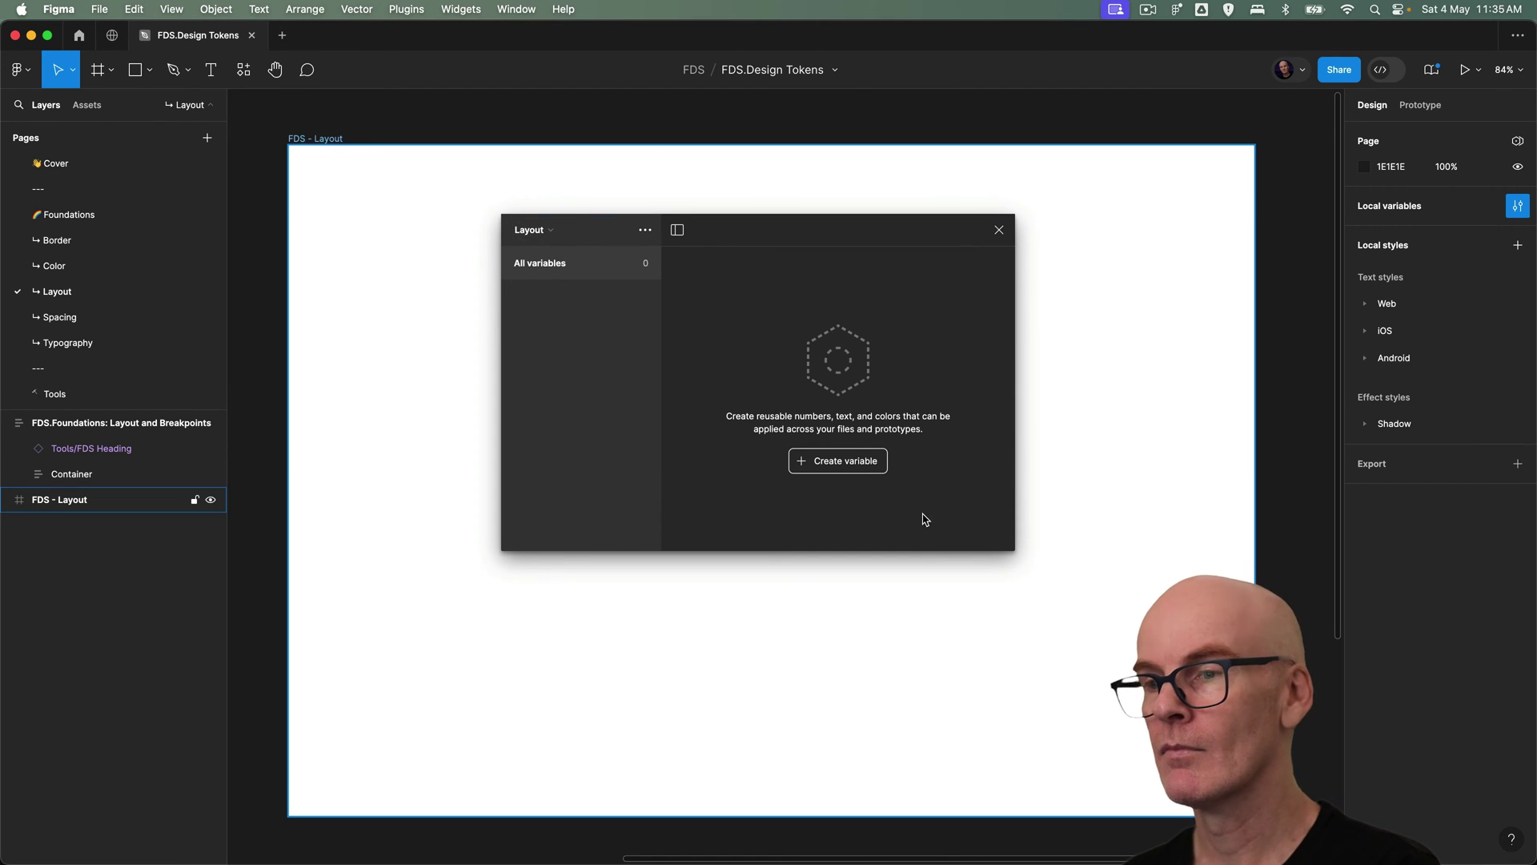
Step: Add a number variable XL with value 1440
click(840, 468)
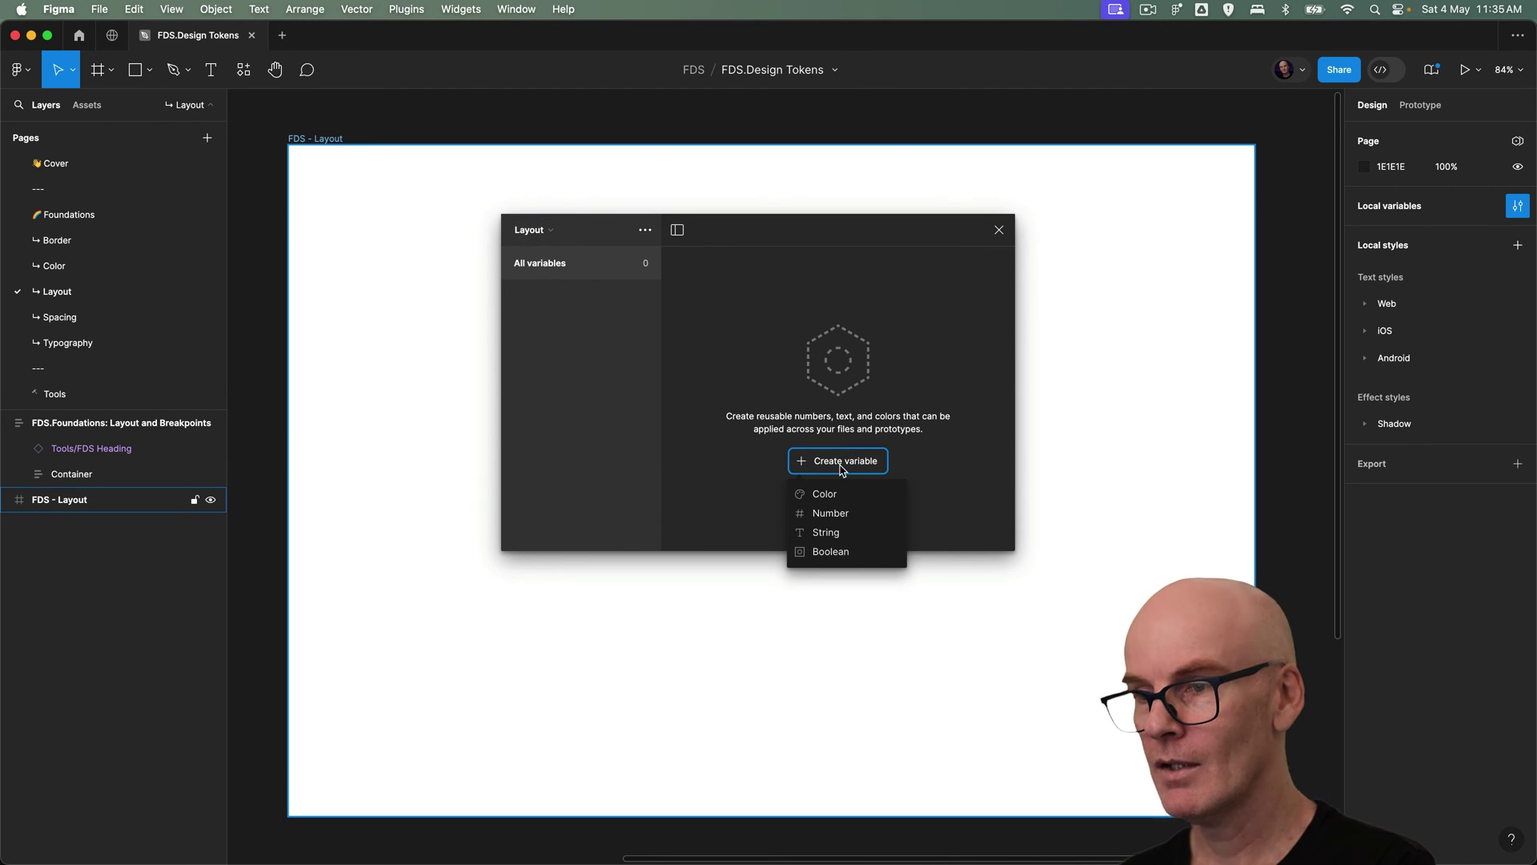
click(822, 514)
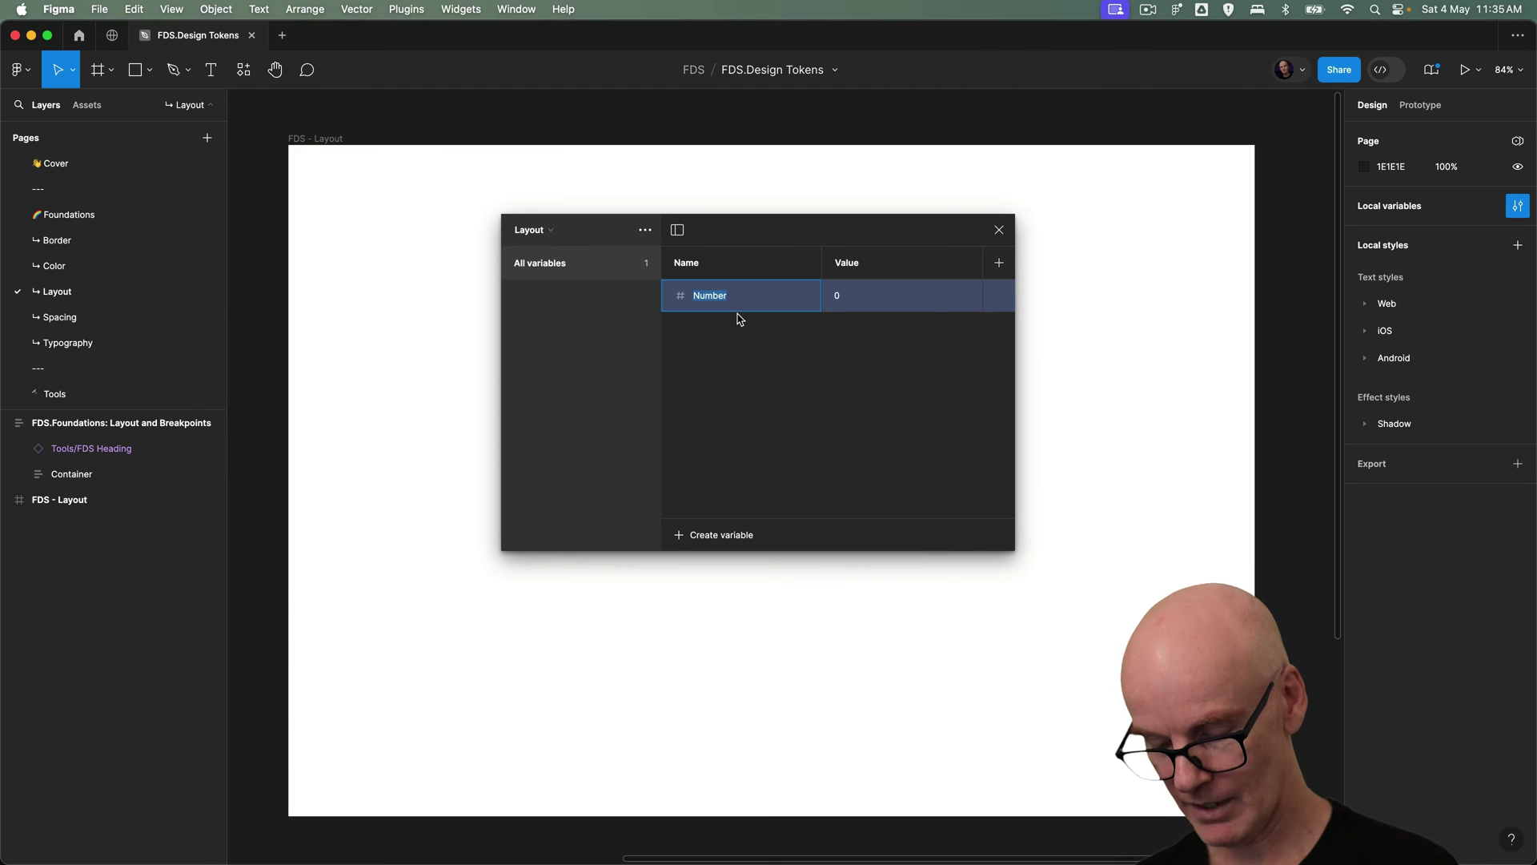
text(XL)
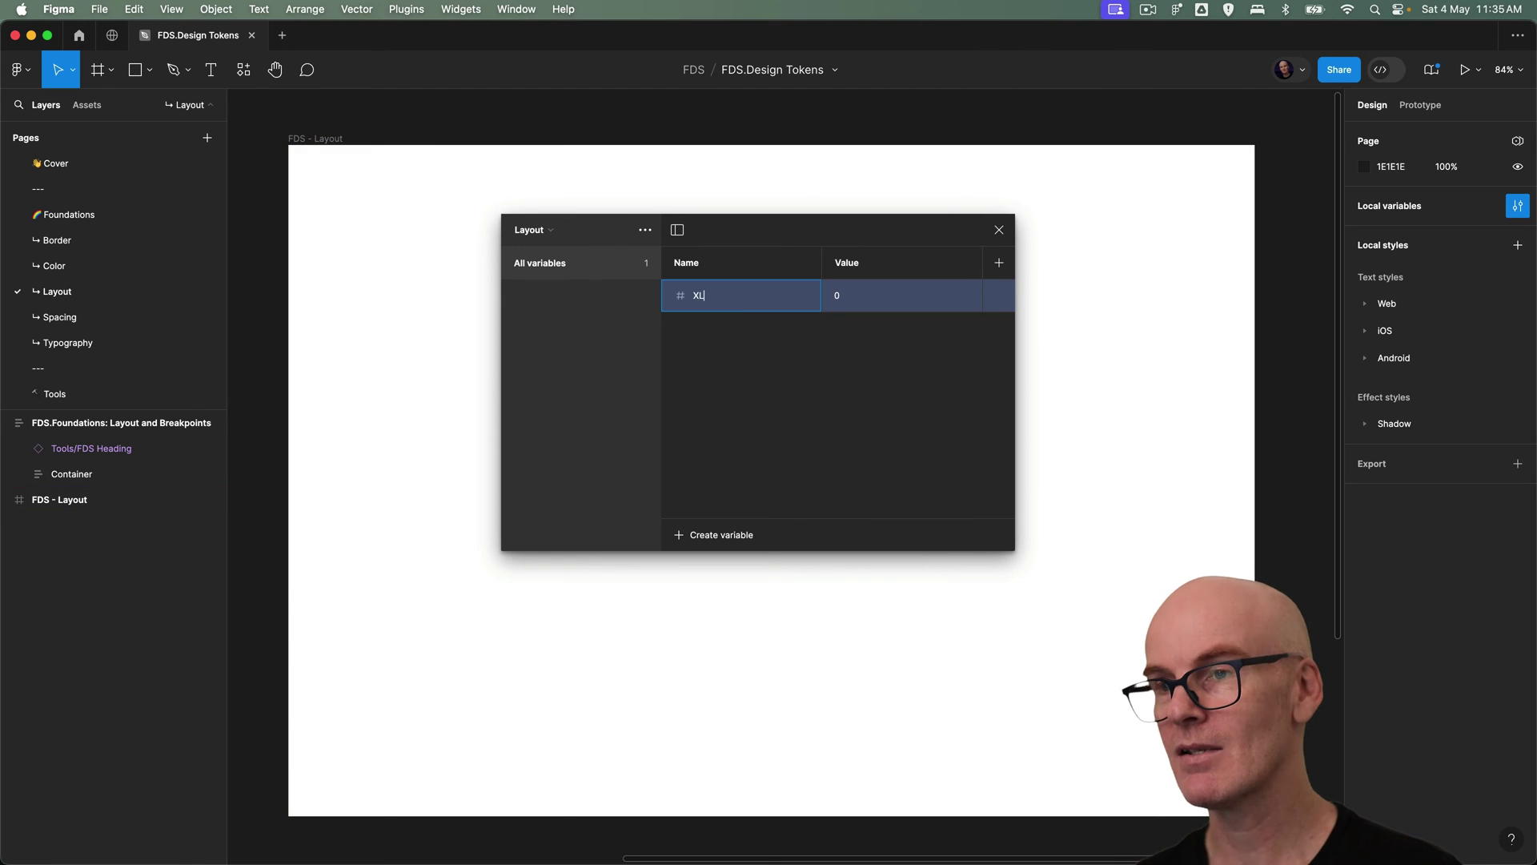
click(851, 297)
text(1440)
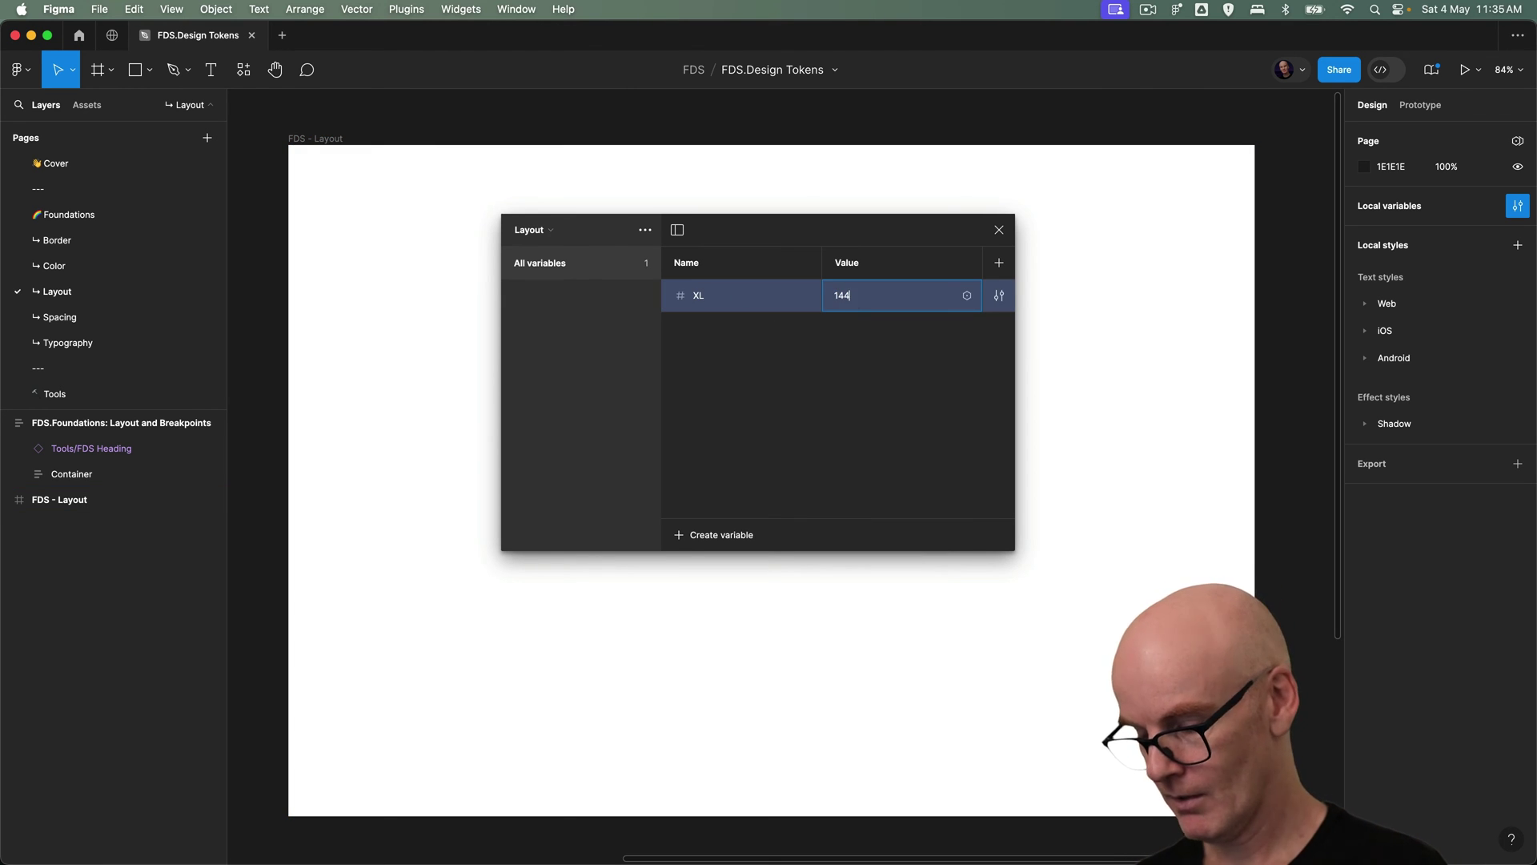
key(Return)
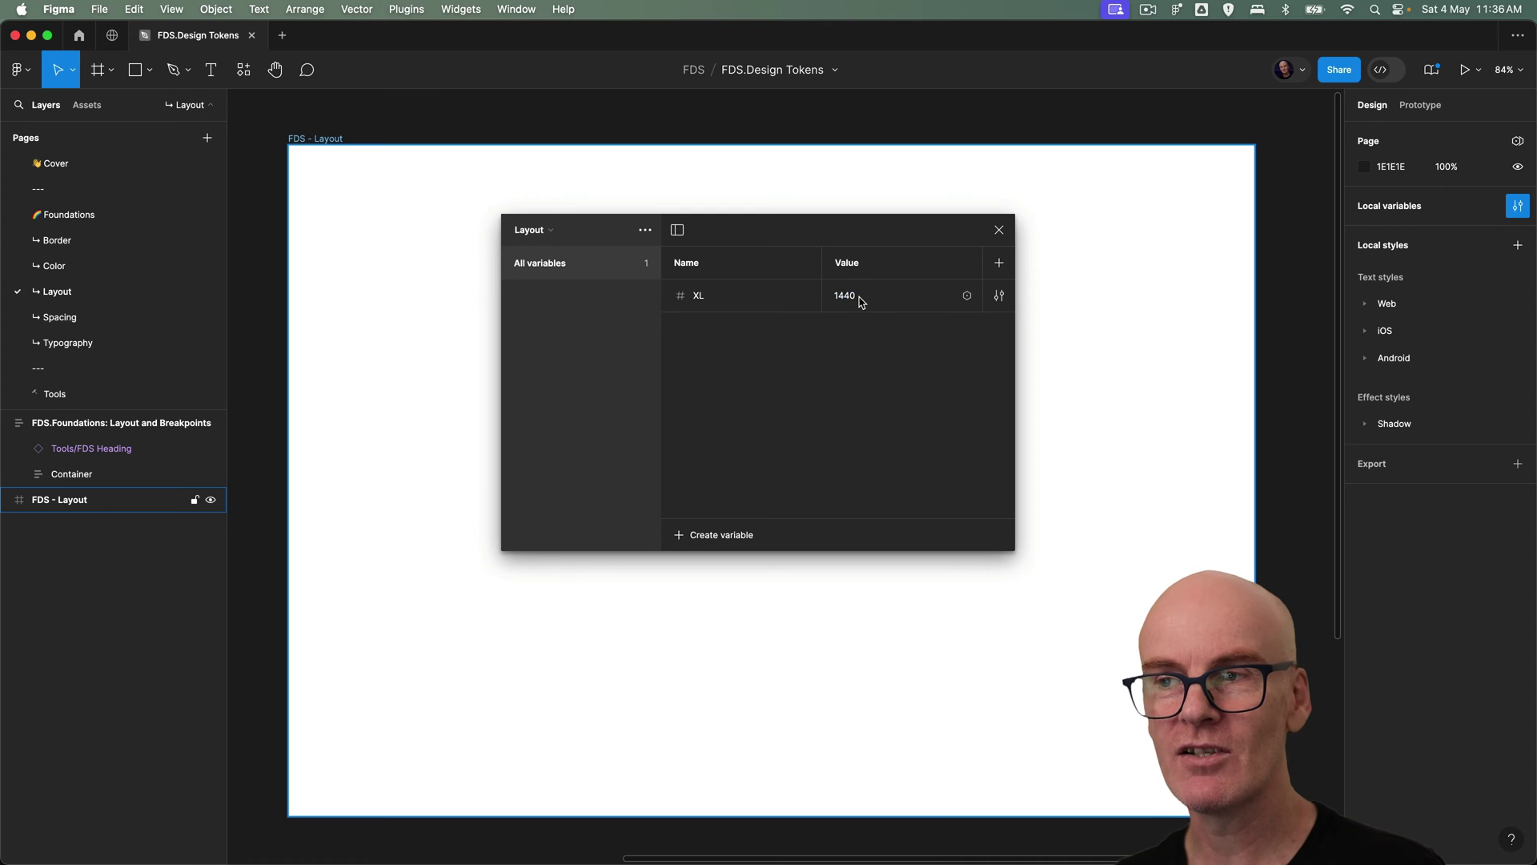
click(726, 298)
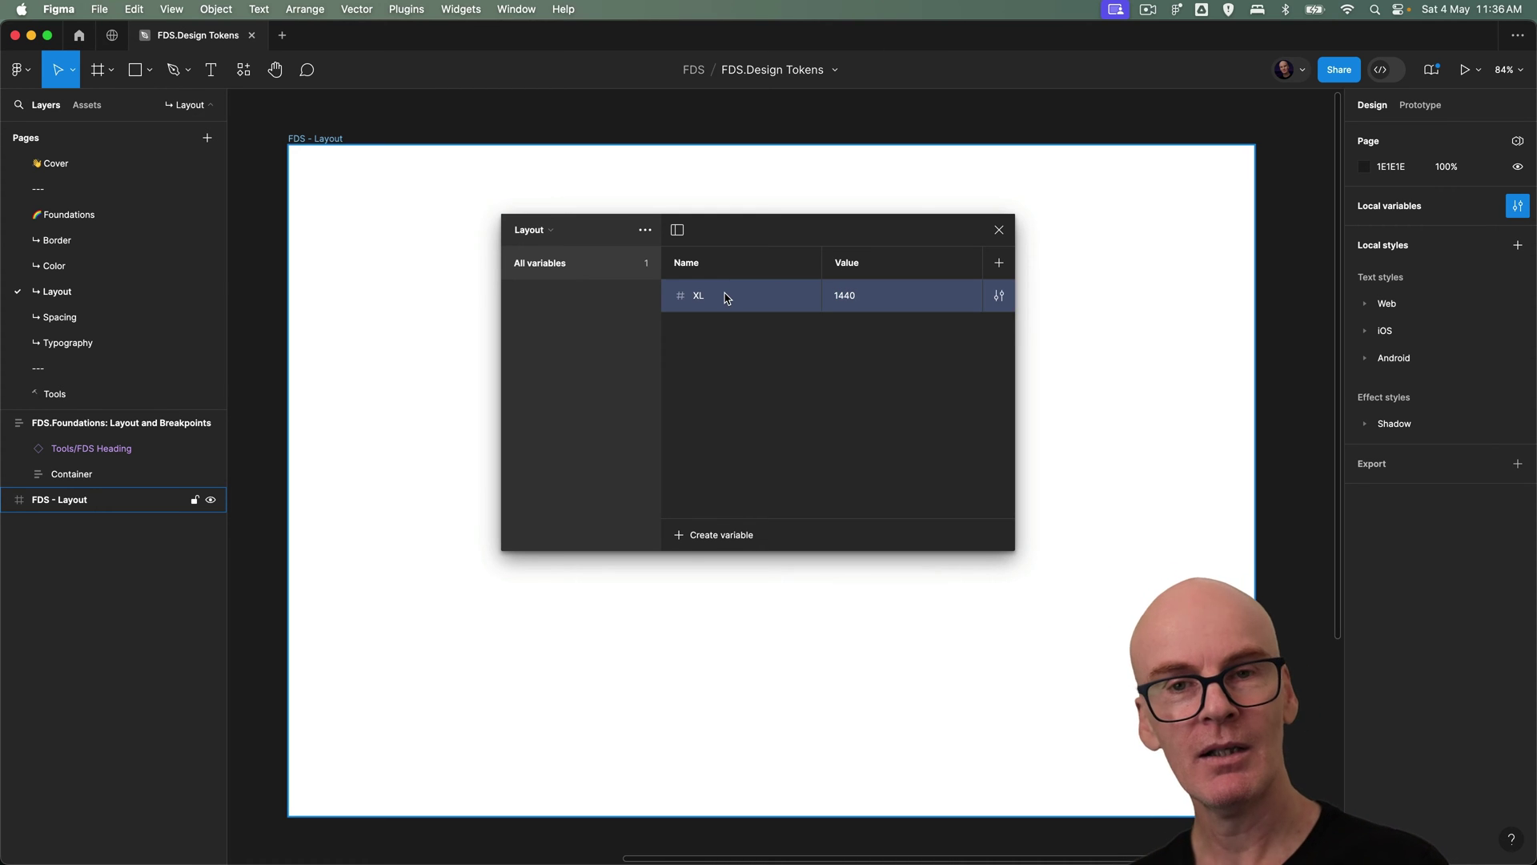
Step: Duplicate XL into a variable L with value 1024
key(super+d)
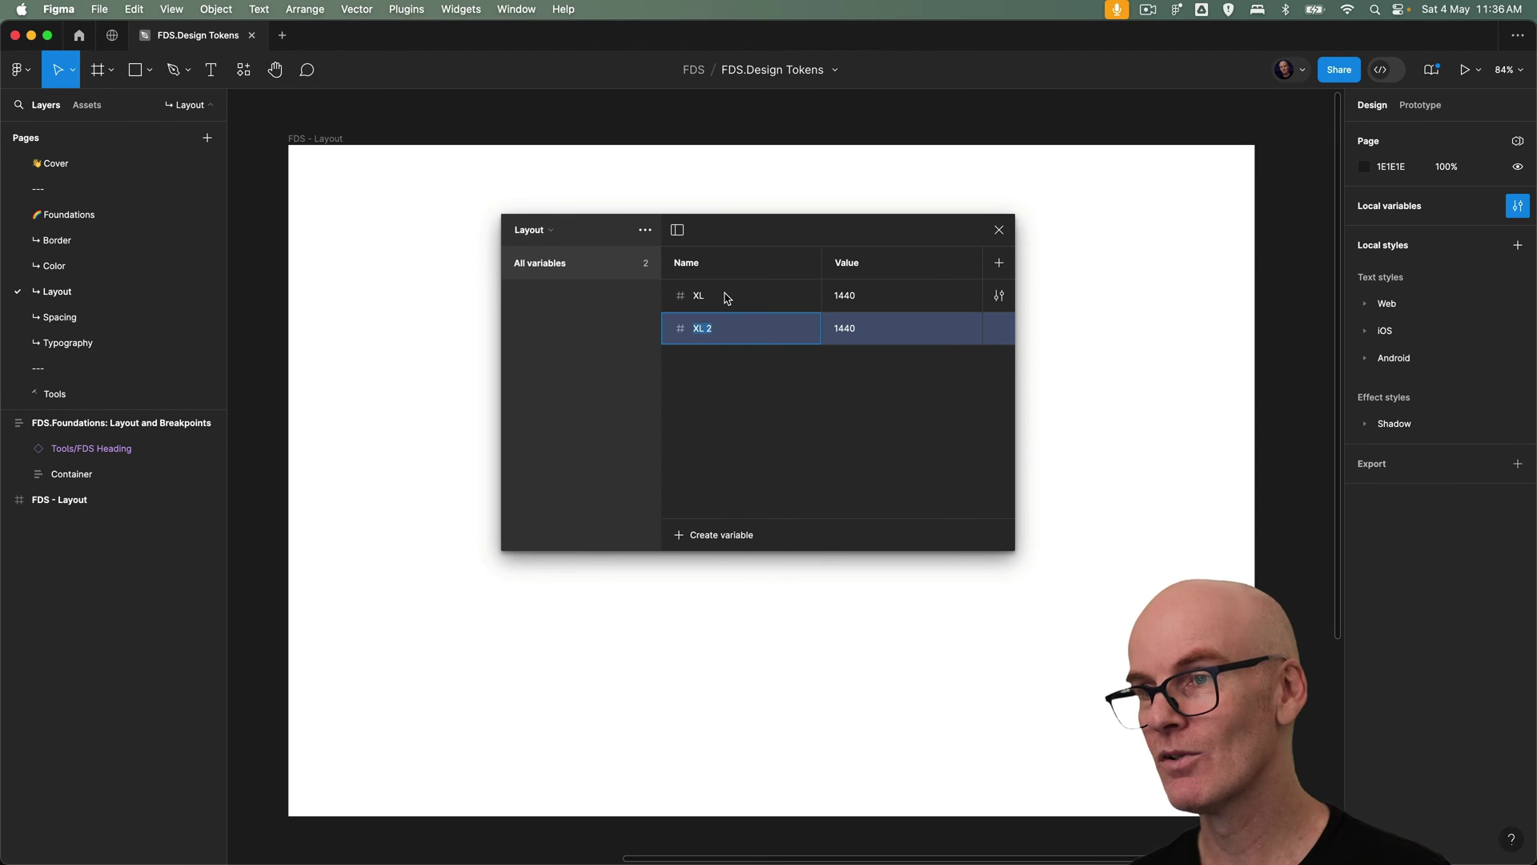
text(L)
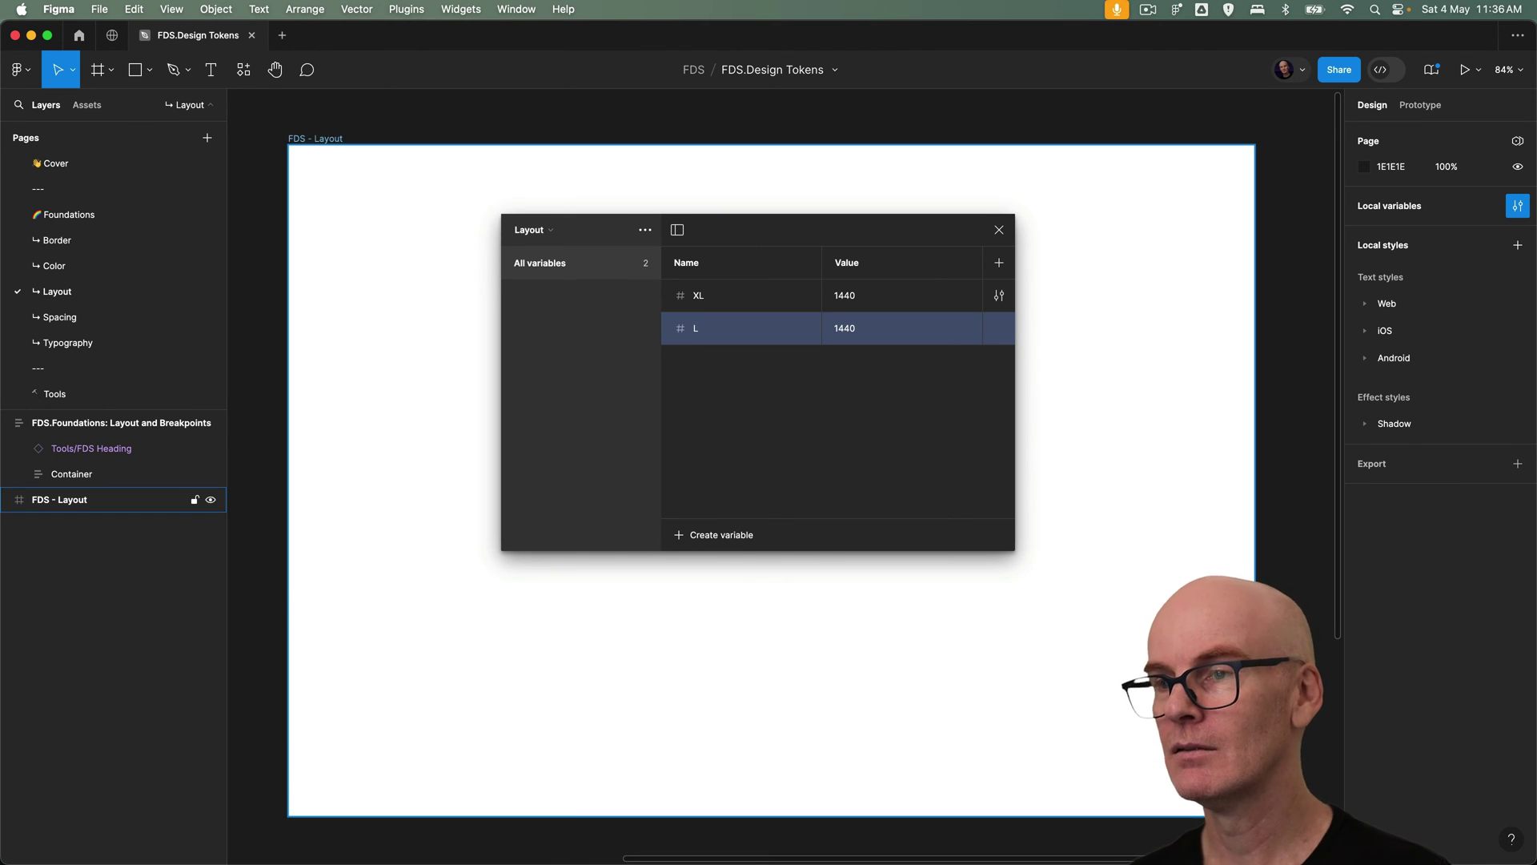
click(855, 335)
text(102)
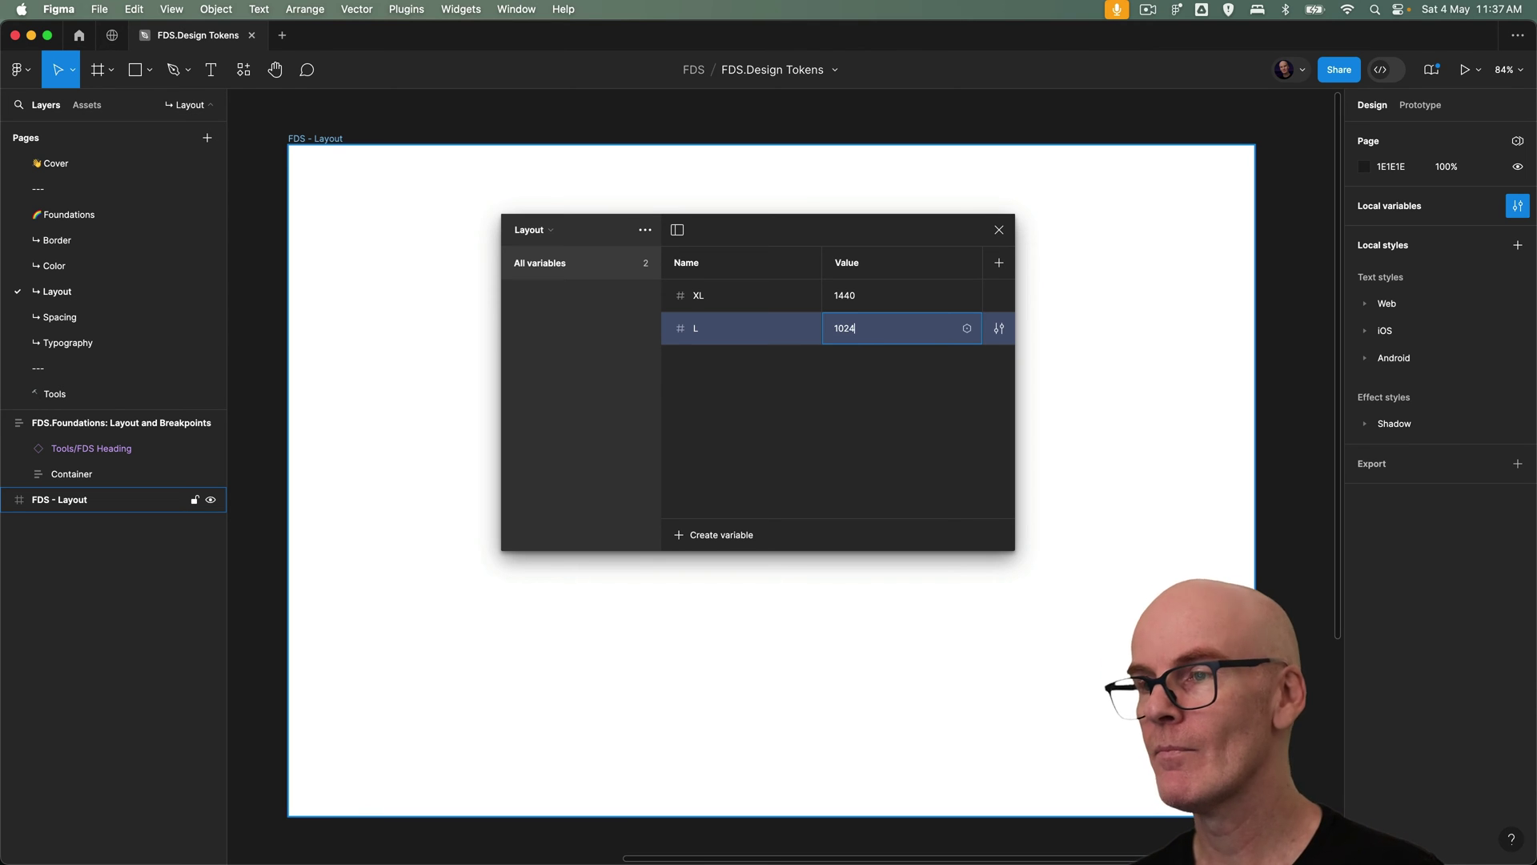
key(super+d)
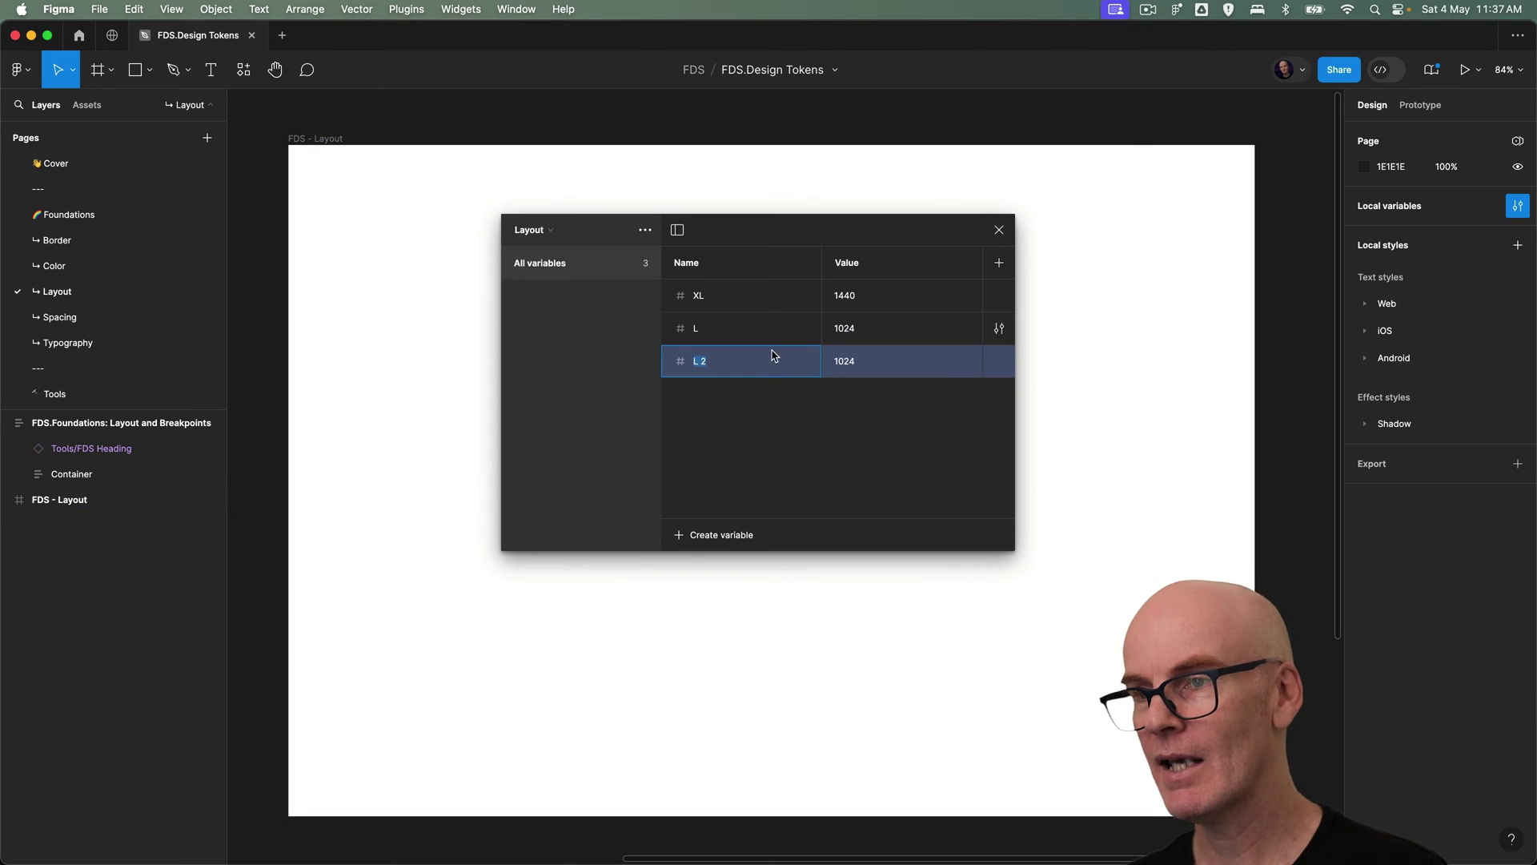
Step: Rename the next duplicate to M and set its value to 768
click(731, 368)
key(BackSpace)
key(BackSpace)
key(BackSpace)
text(M)
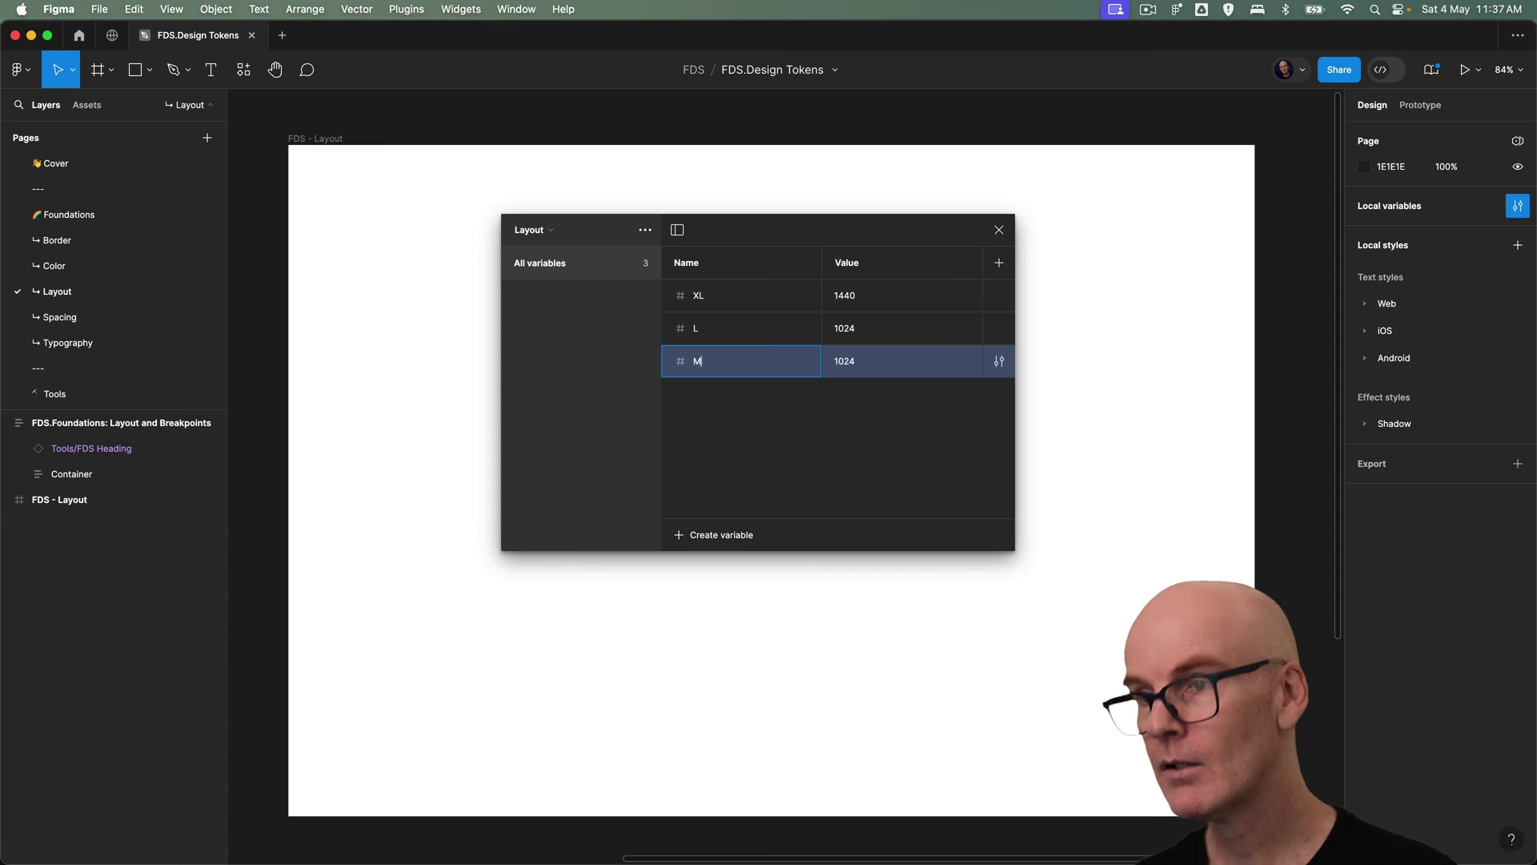
double_click(852, 369)
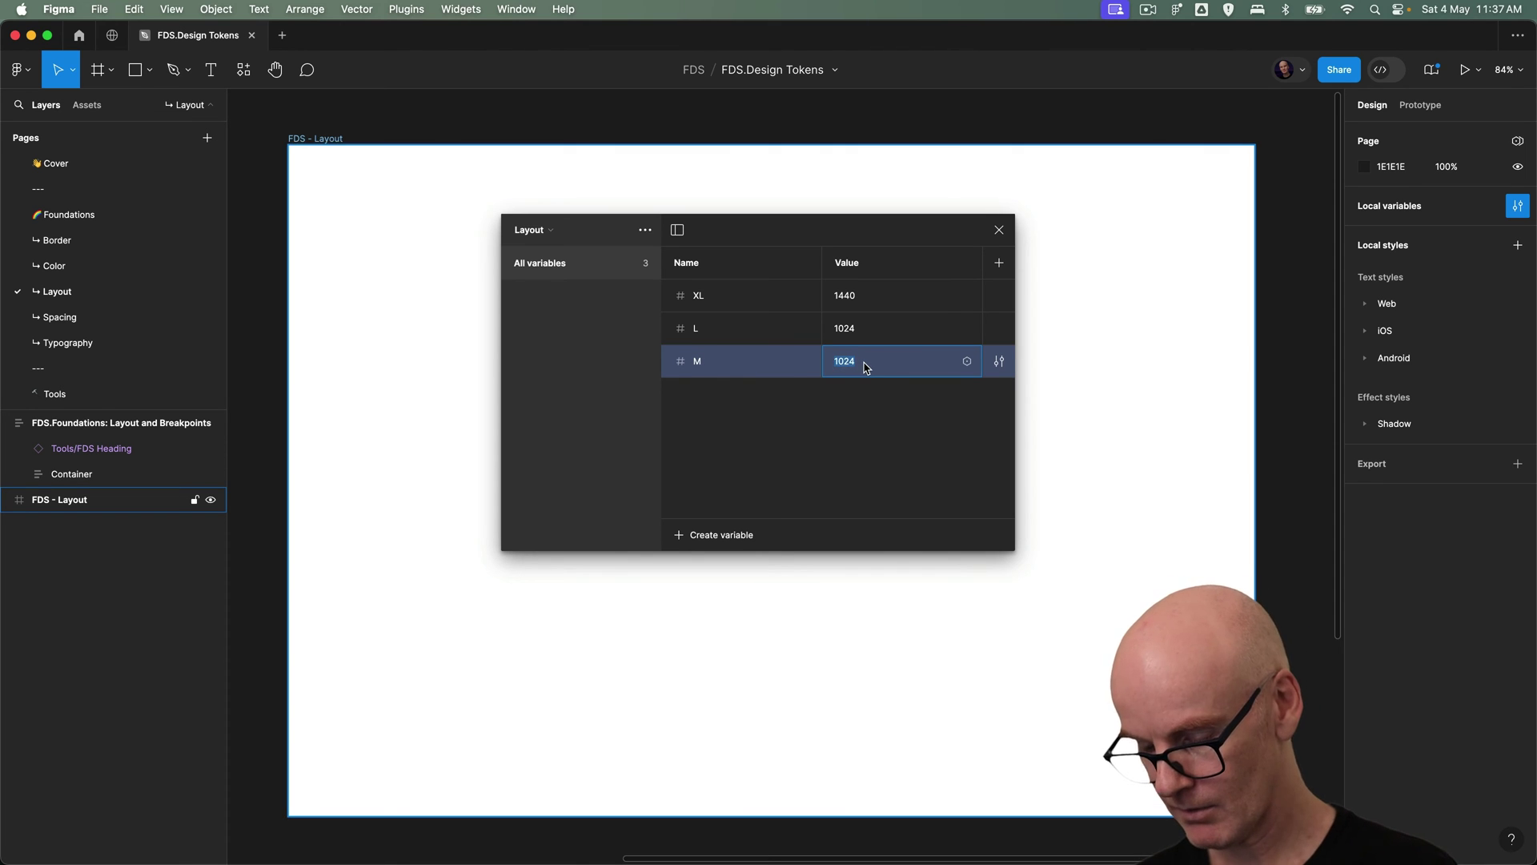
text(768)
key(Return)
Step: Duplicate M into a variable S with value 393
key(super+d)
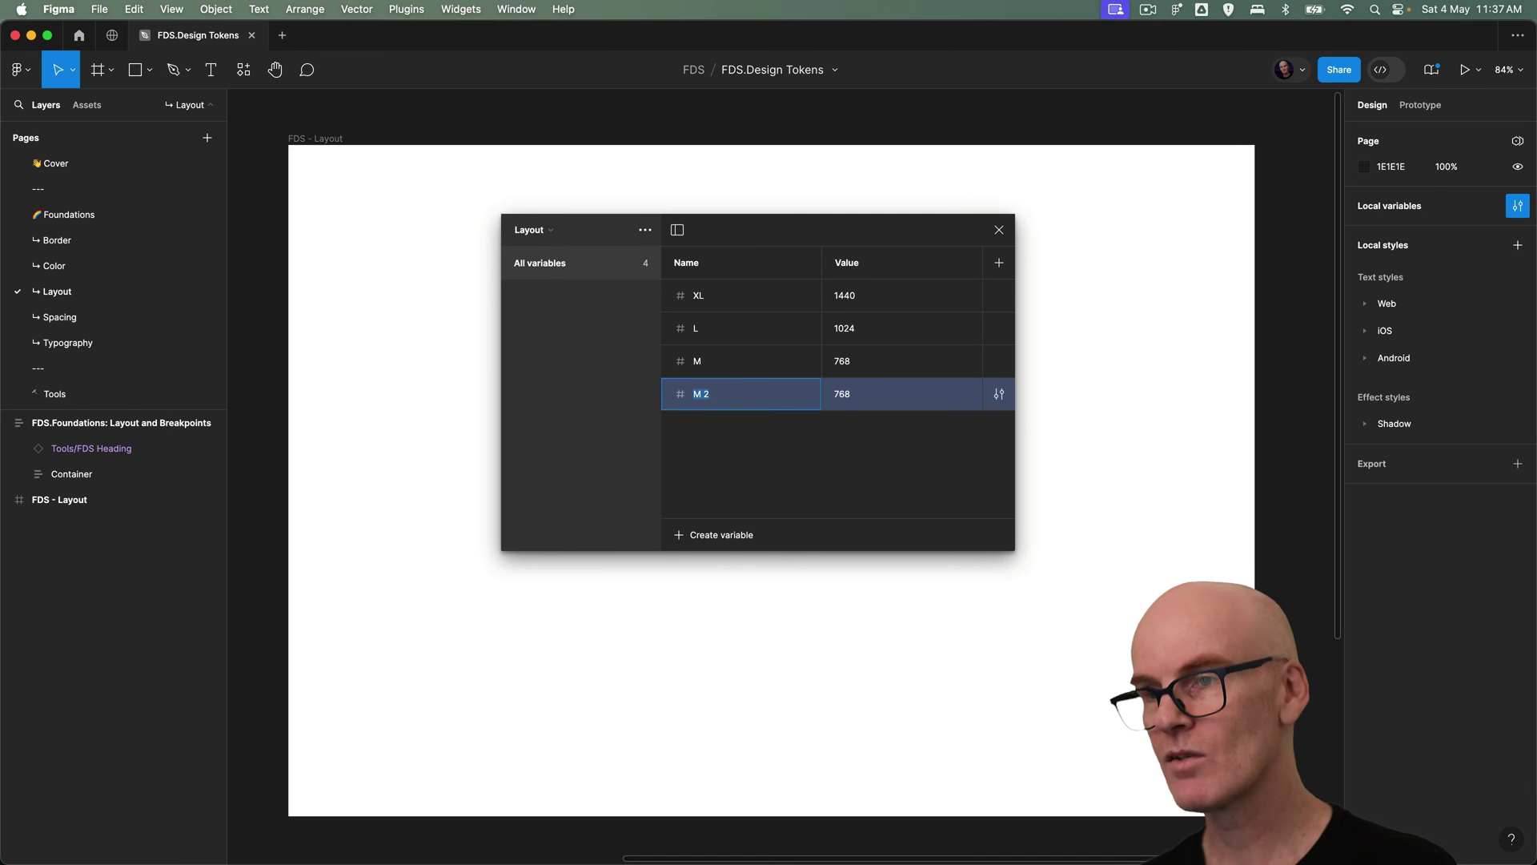
text(S)
click(858, 401)
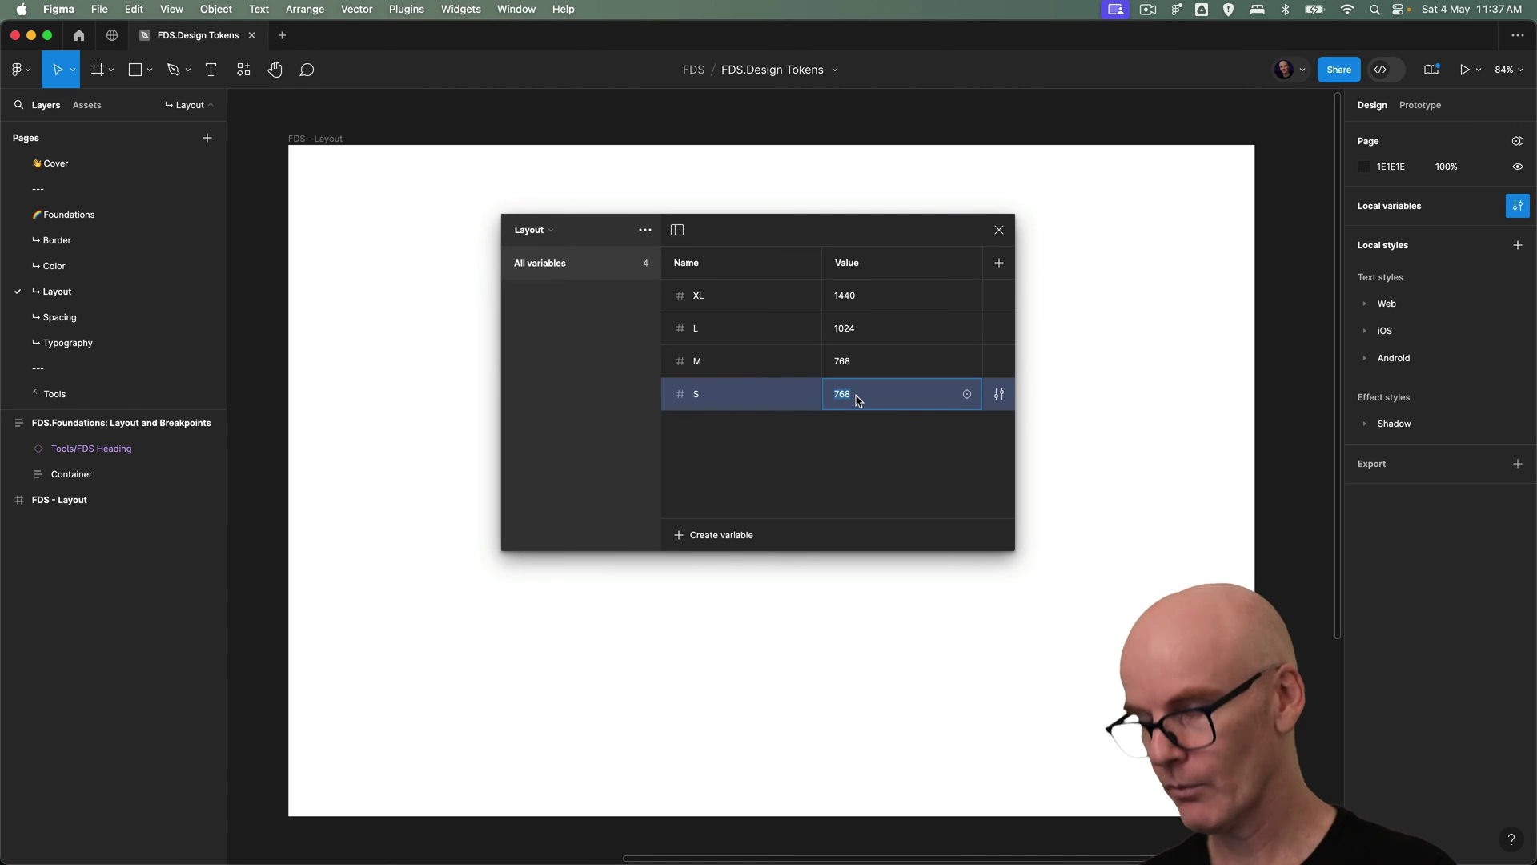
text(393)
key(Return)
shift+click(737, 303)
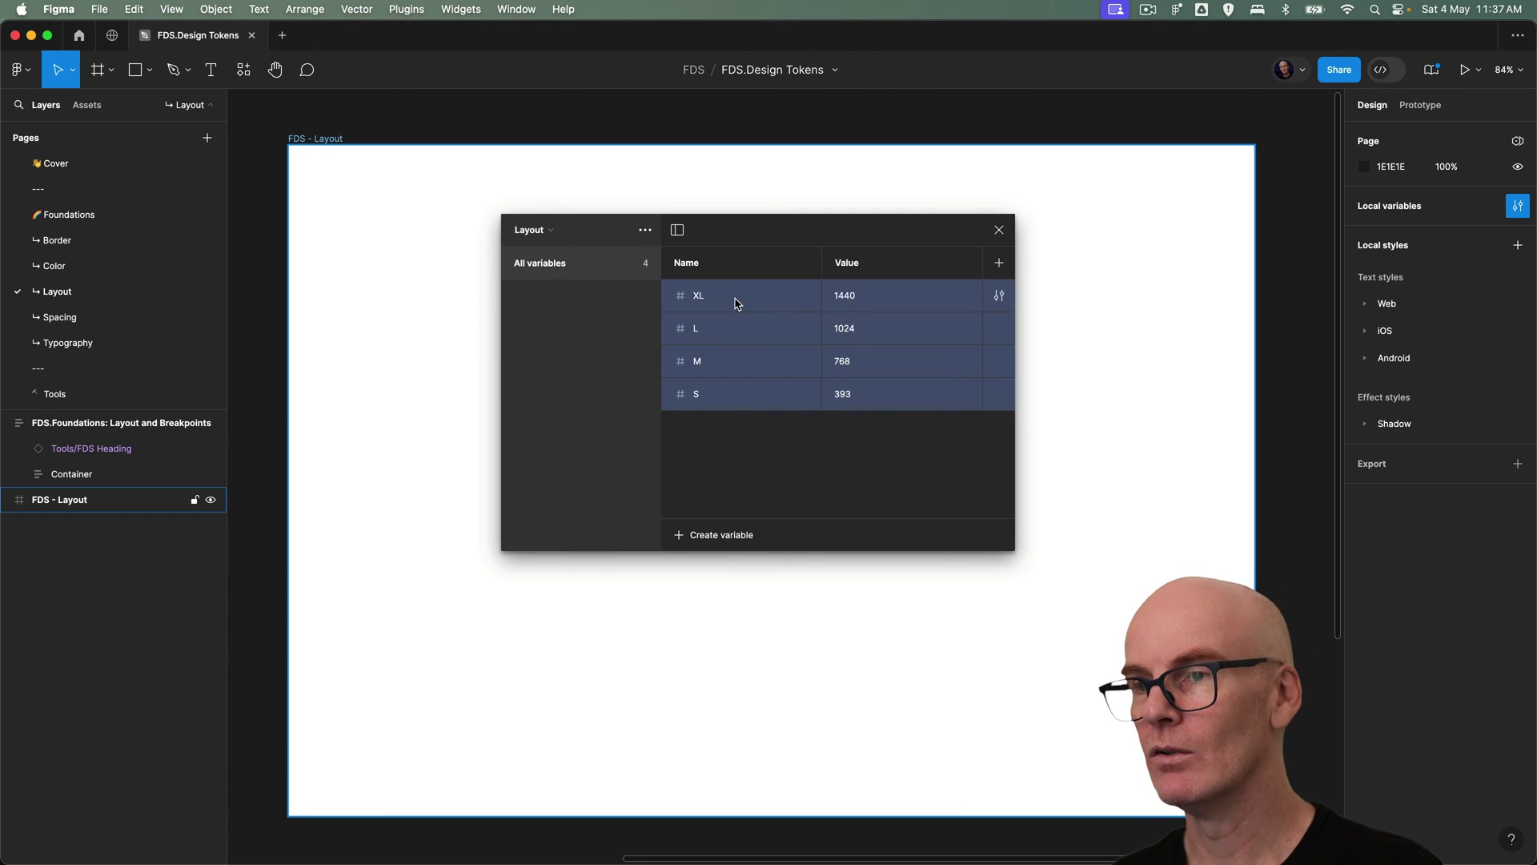
Step: Group the XL, L, M and S variables into a new group named Breakpoint
right_click(736, 302)
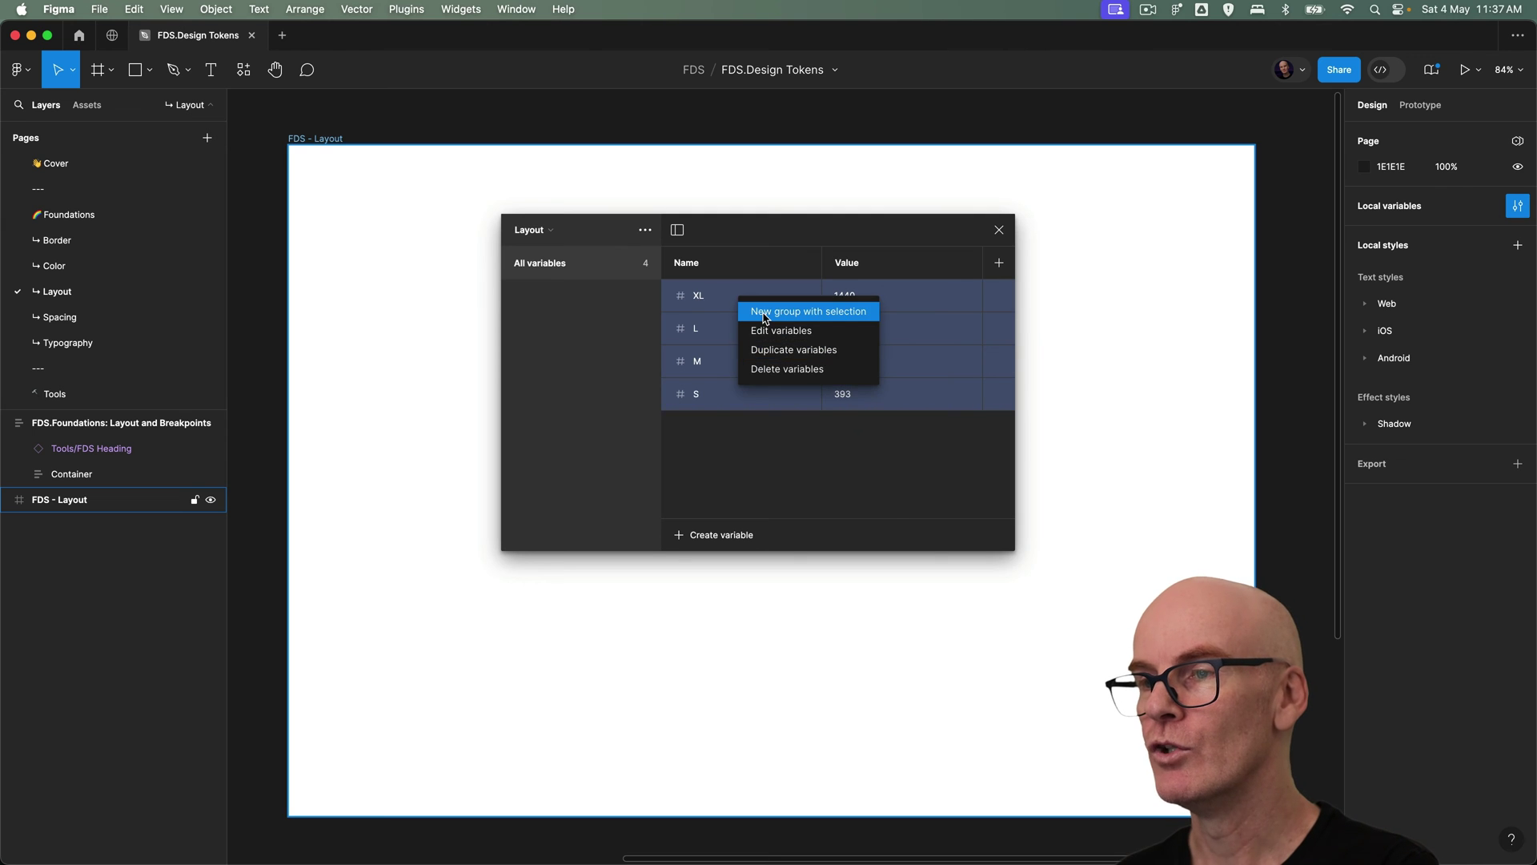
click(763, 318)
double_click(560, 298)
key(BackSpace)
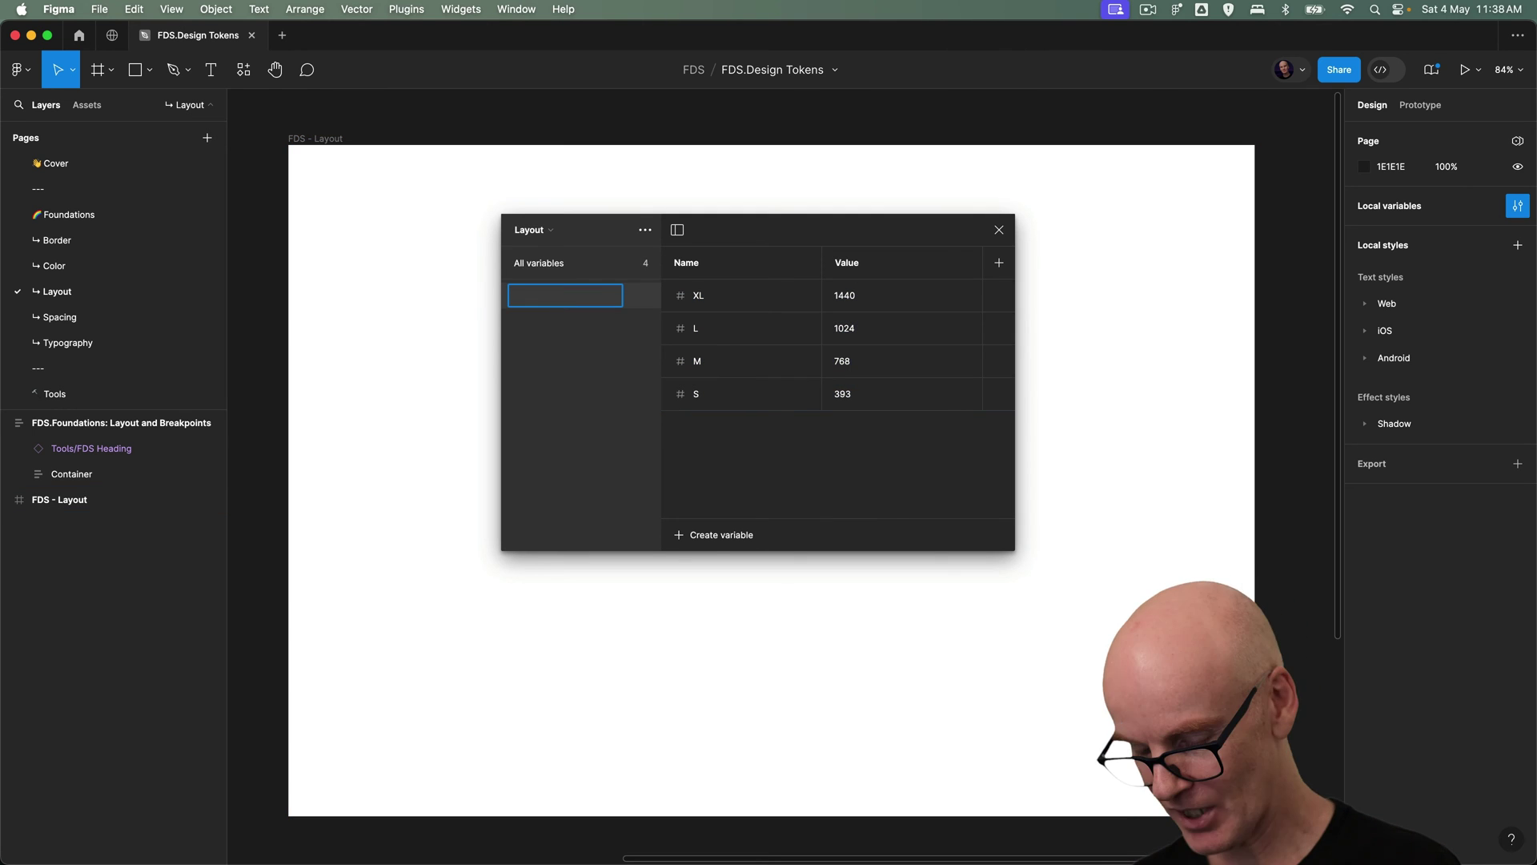
text(Breakpoint)
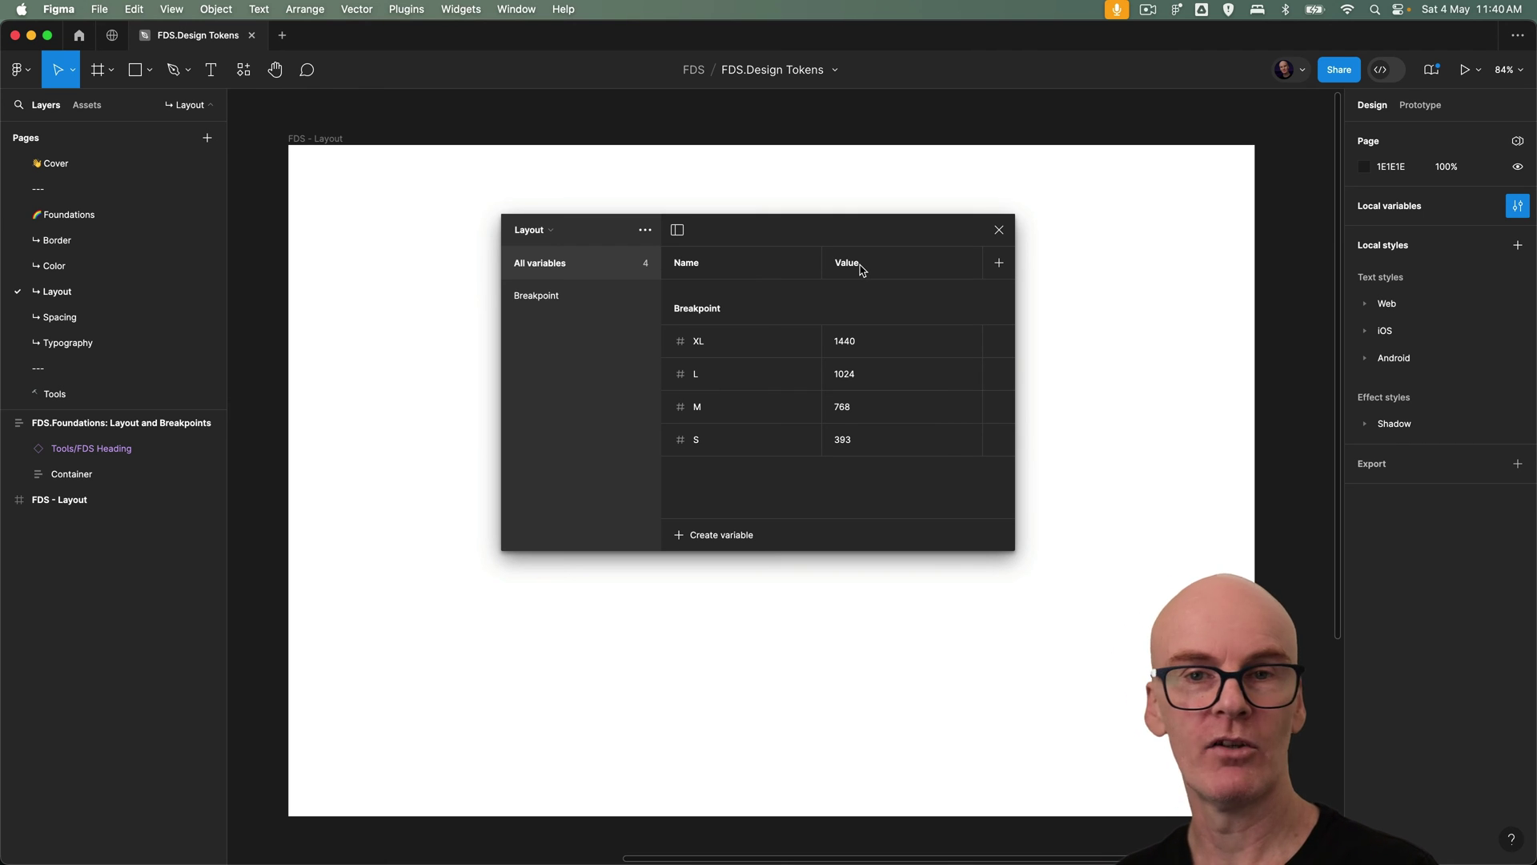
Step: Create a new variable collection named Typography
click(645, 231)
click(632, 315)
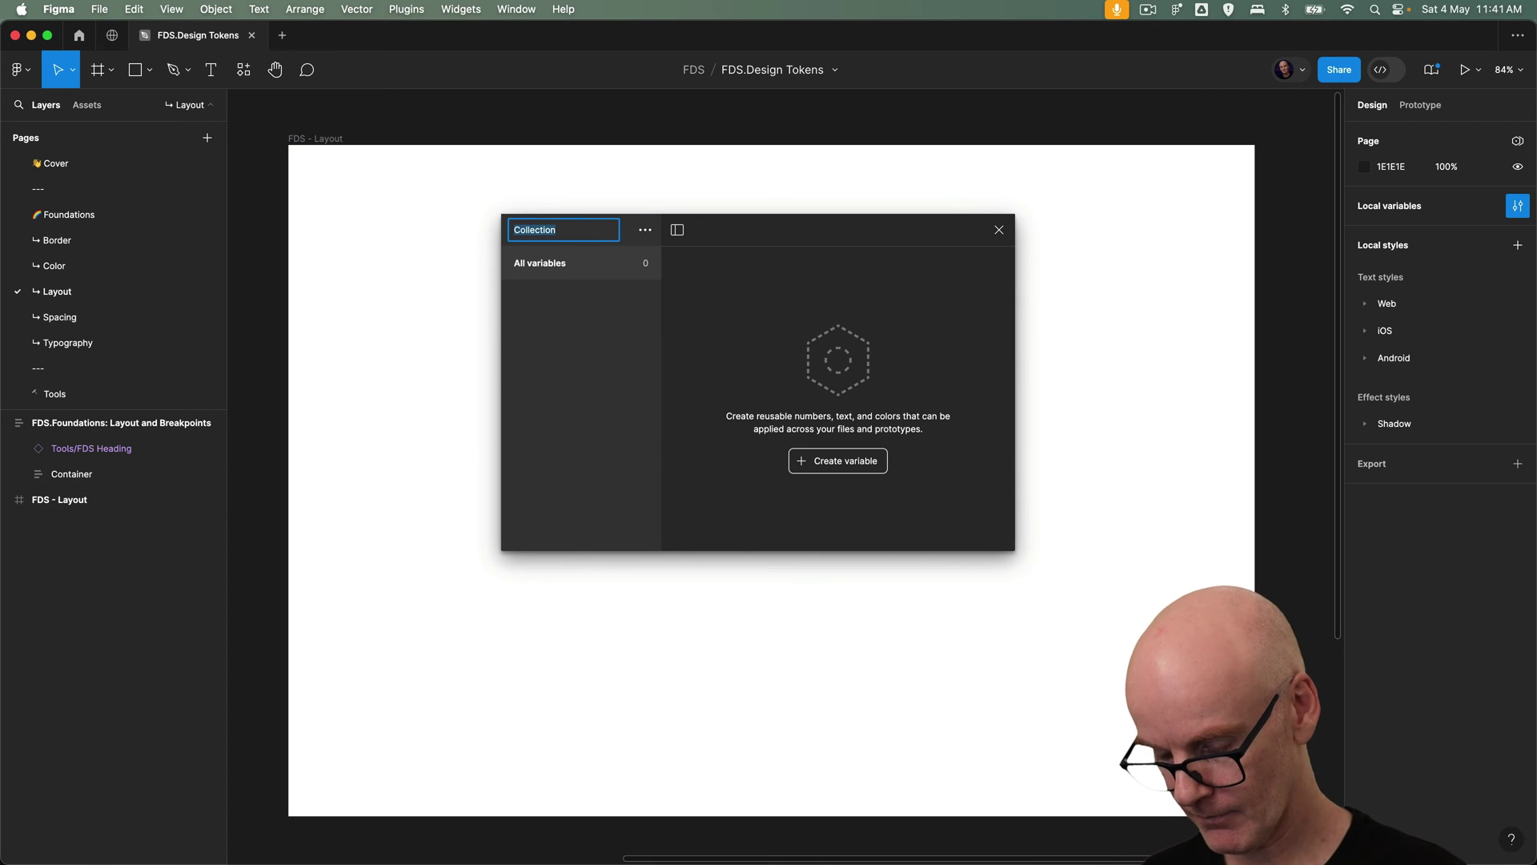
text(Typography)
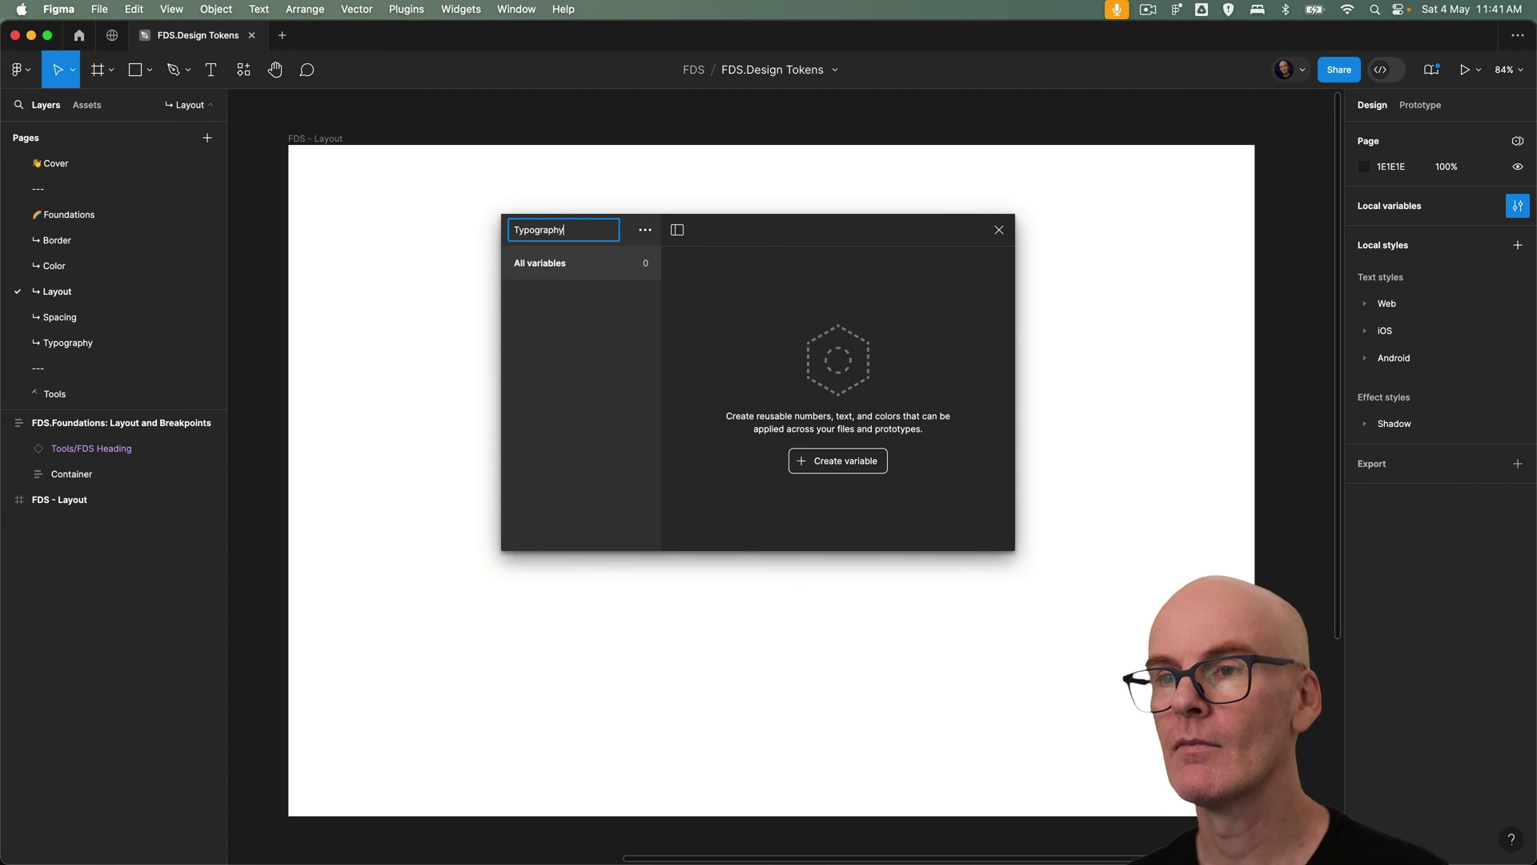
key(Return)
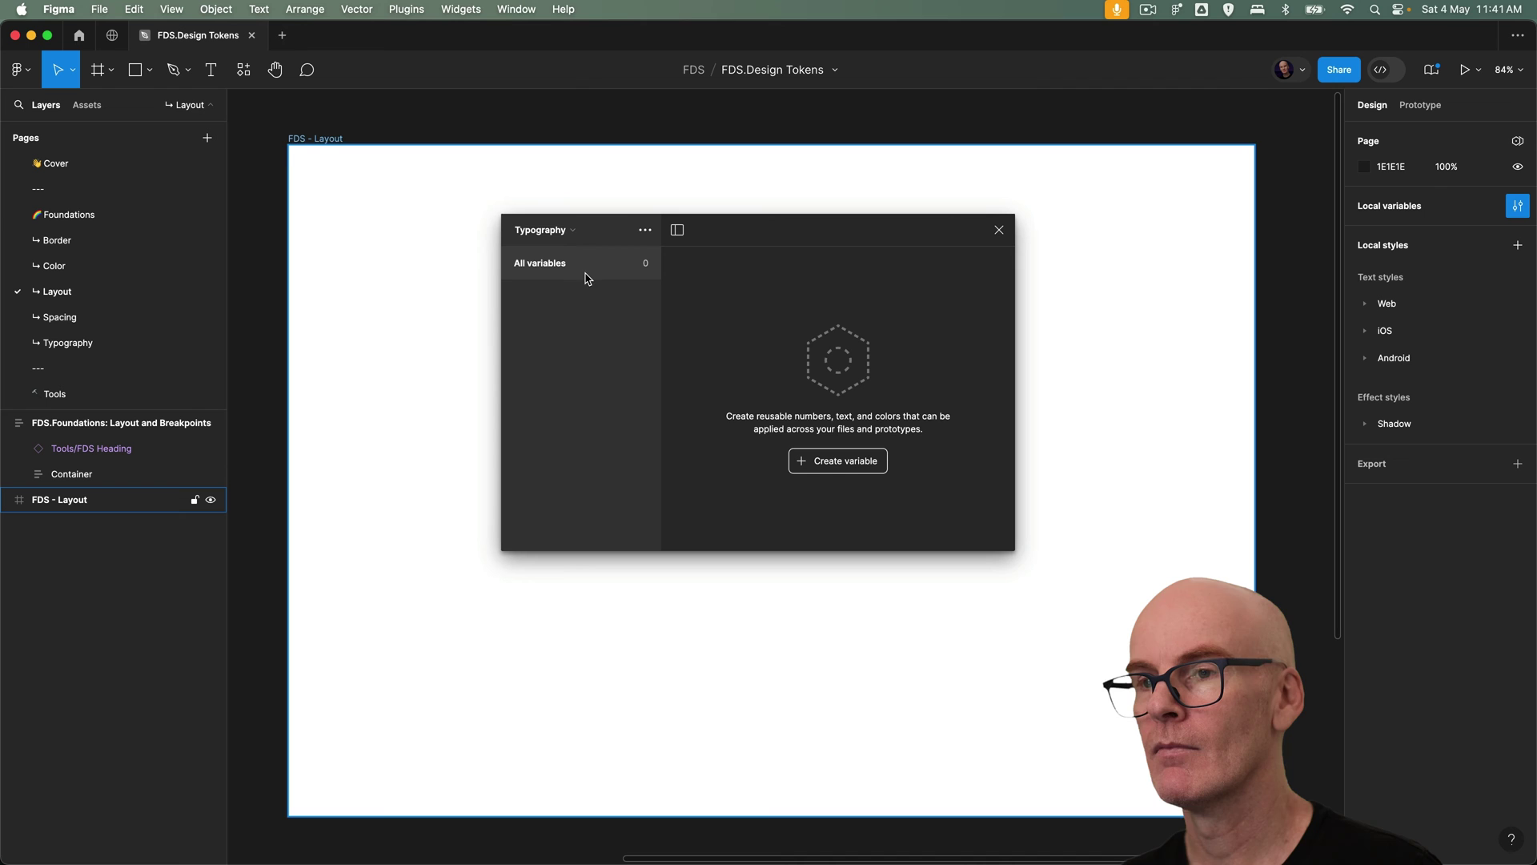
Step: Add a number variable Breakpoint aliased to Breakpoint/XL
click(853, 466)
click(827, 514)
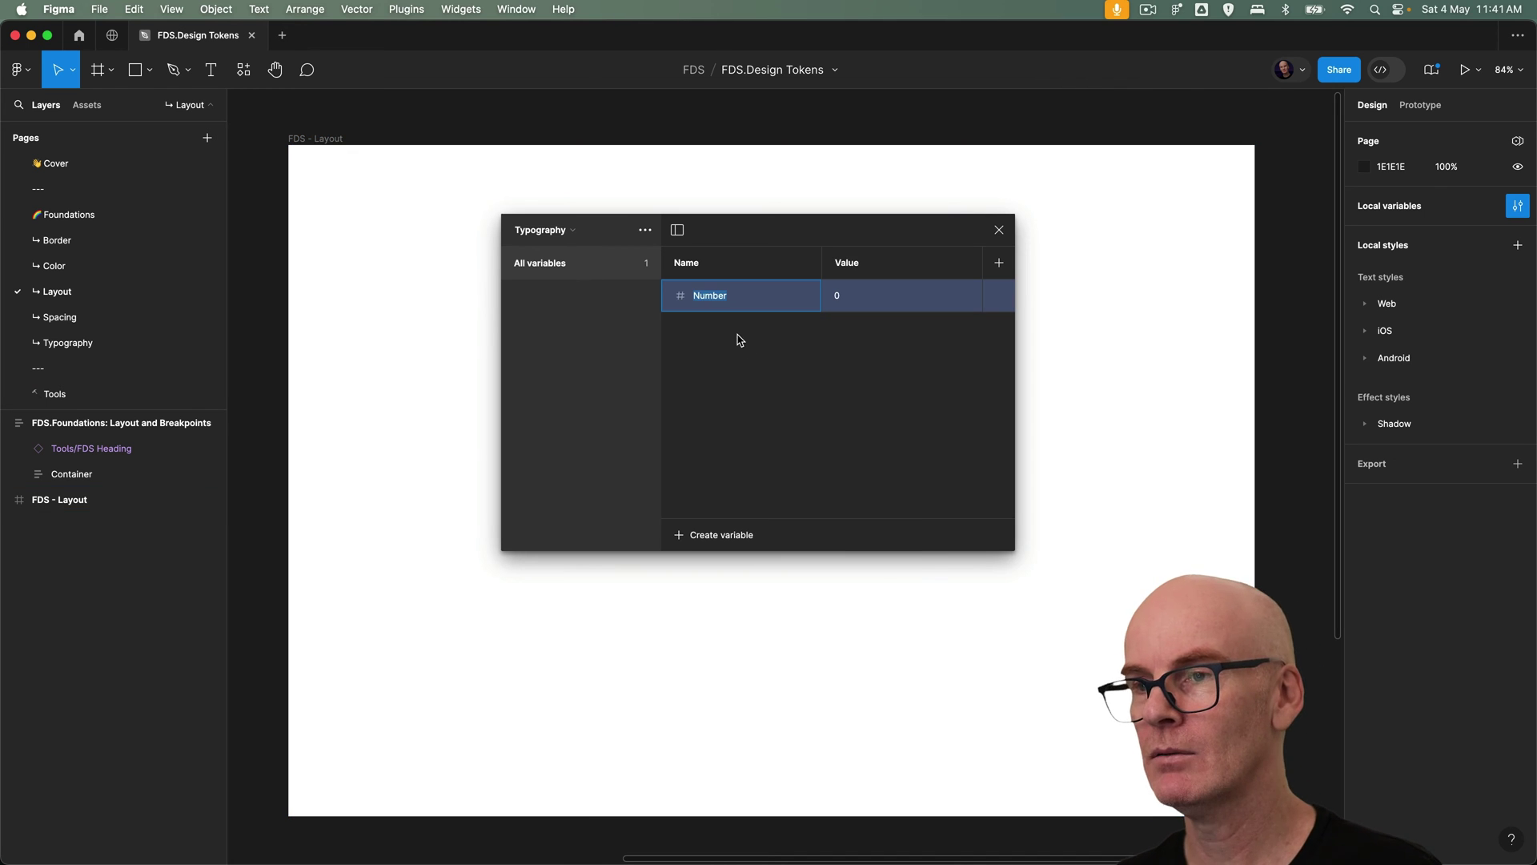
text(Breakpoint)
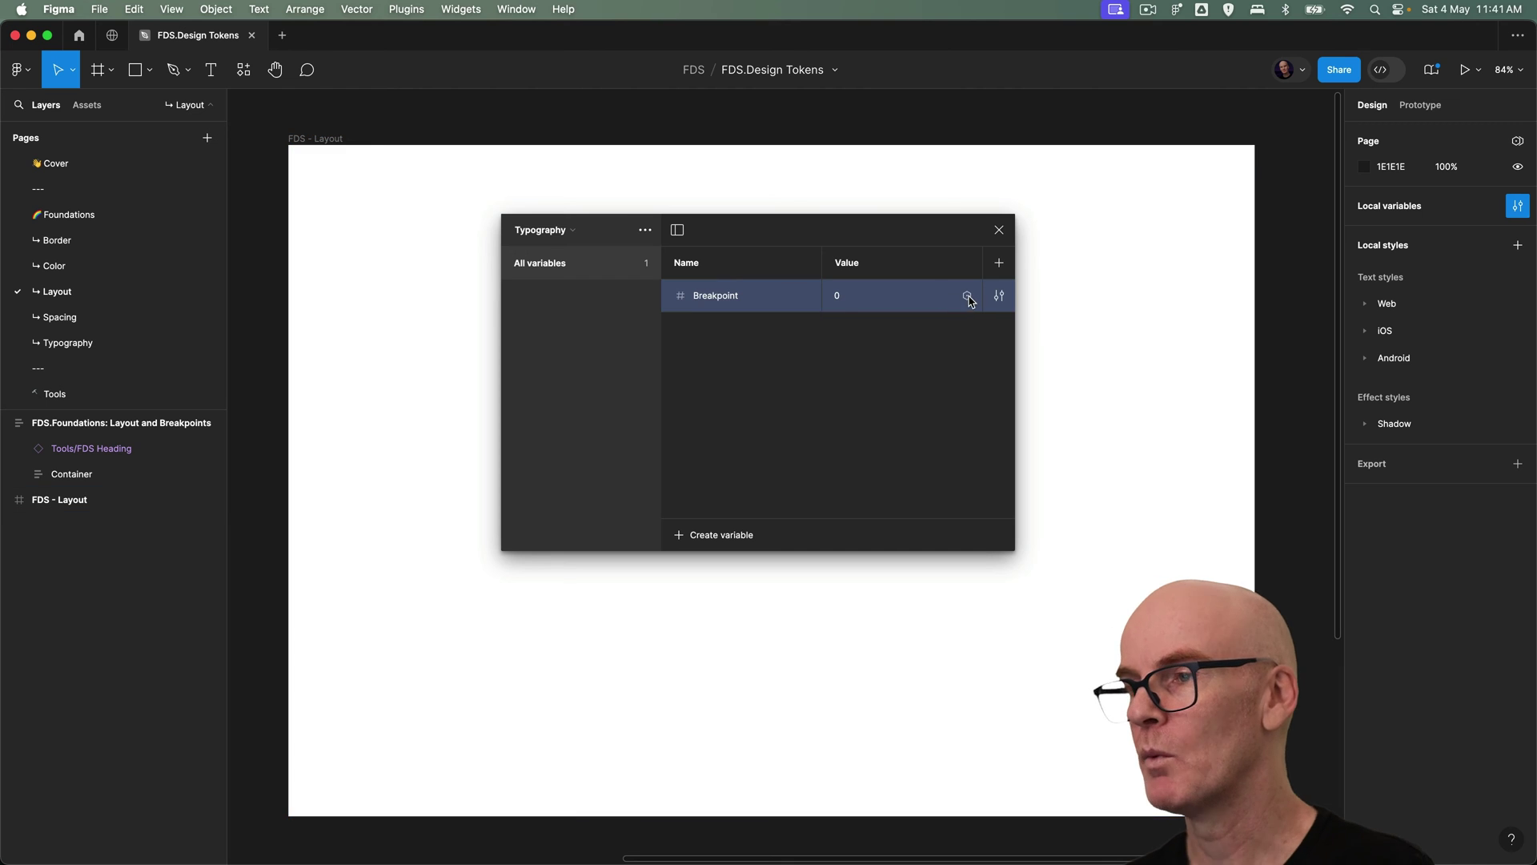
click(967, 295)
scroll(959, 541, down, 5)
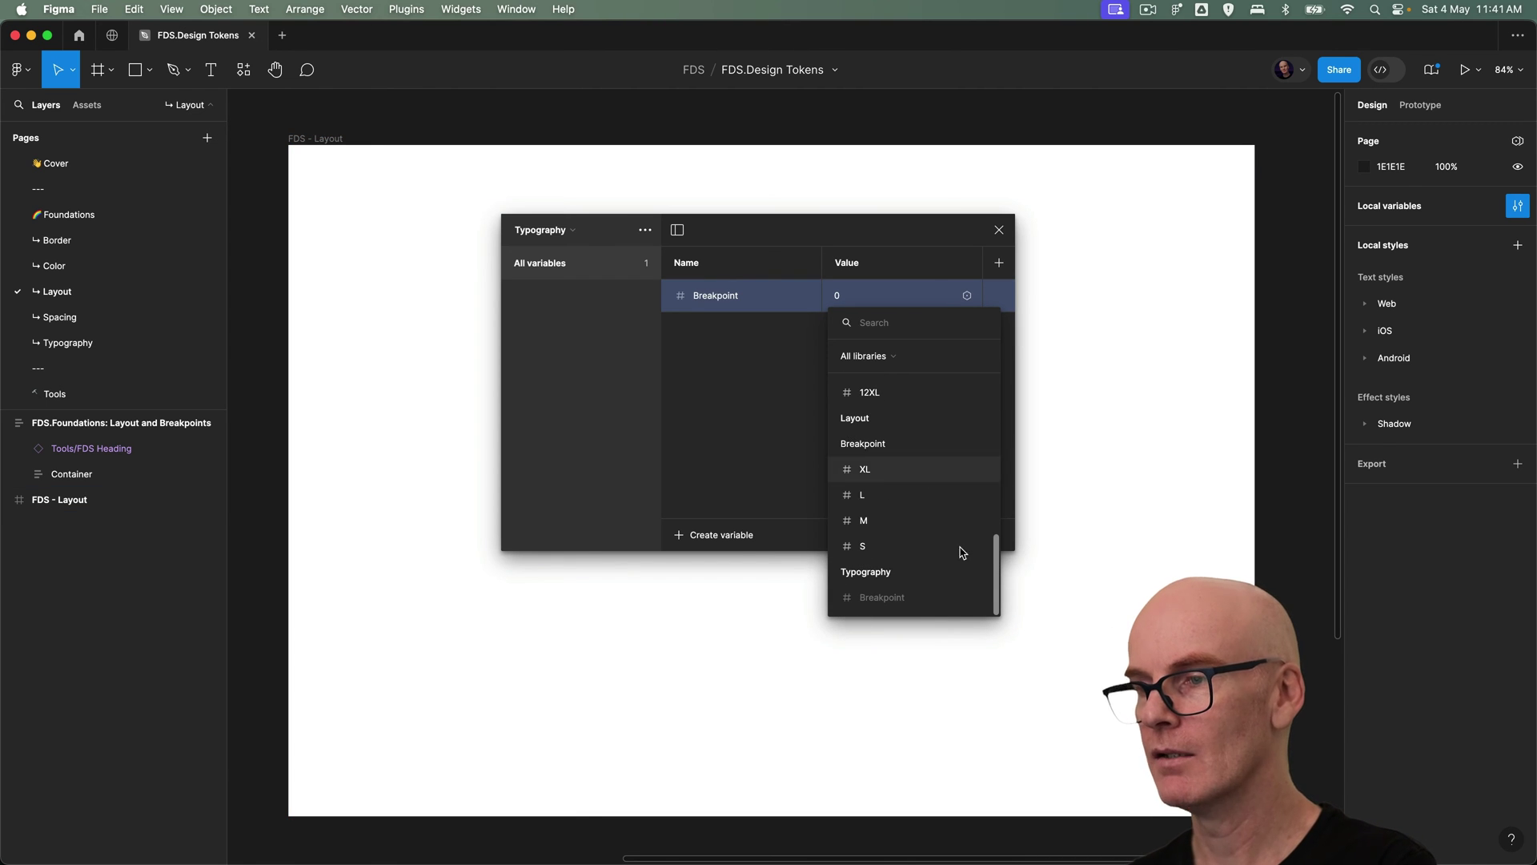
click(874, 469)
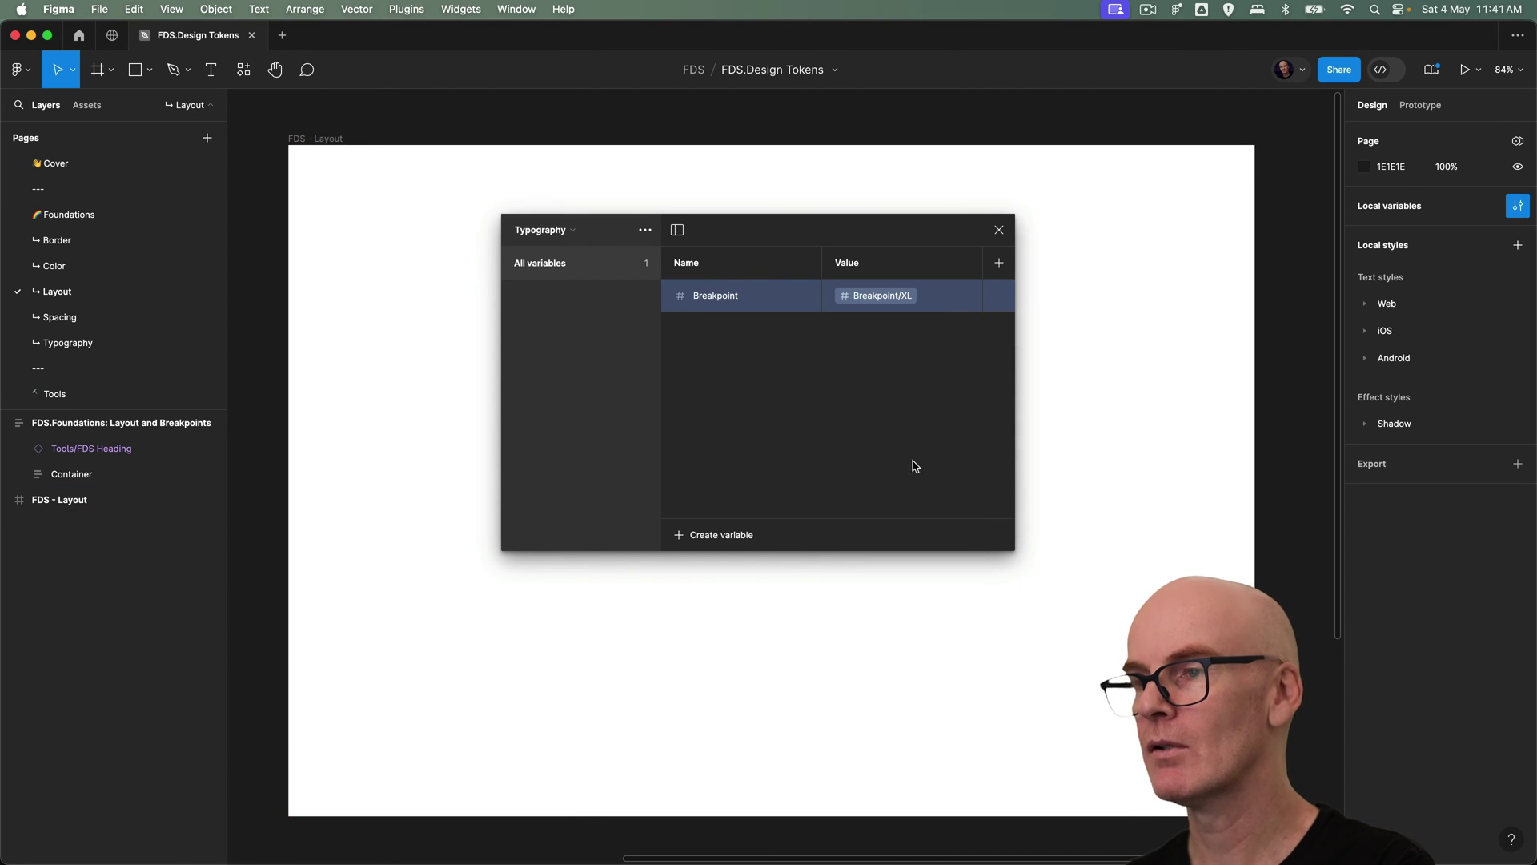
Step: Rename the first mode to Desktop and add a Mobile mode aliased to Breakpoint/S
double_click(859, 264)
text(Desk)
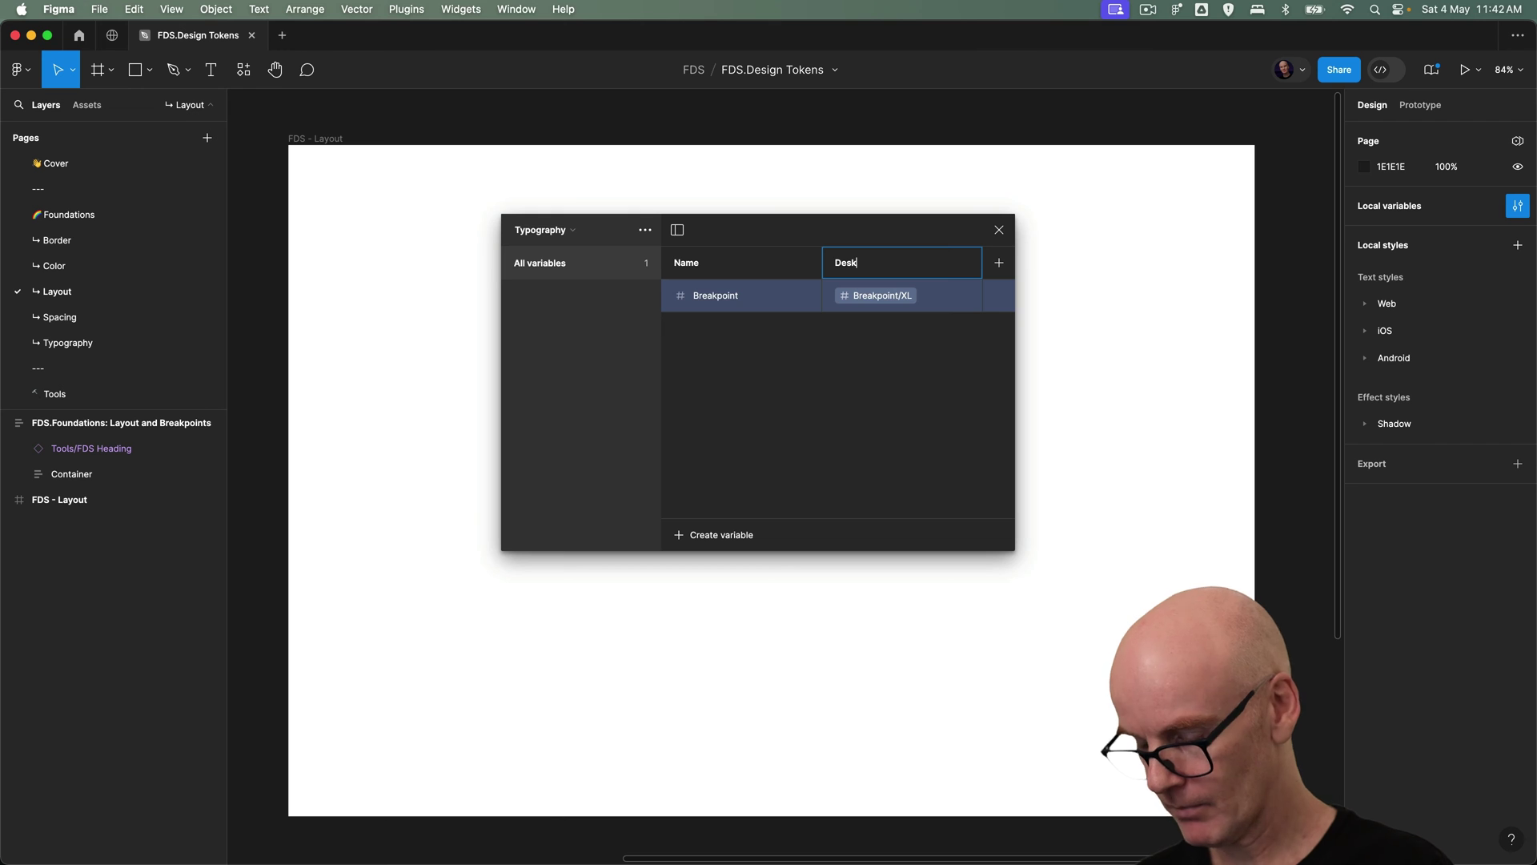
text(top)
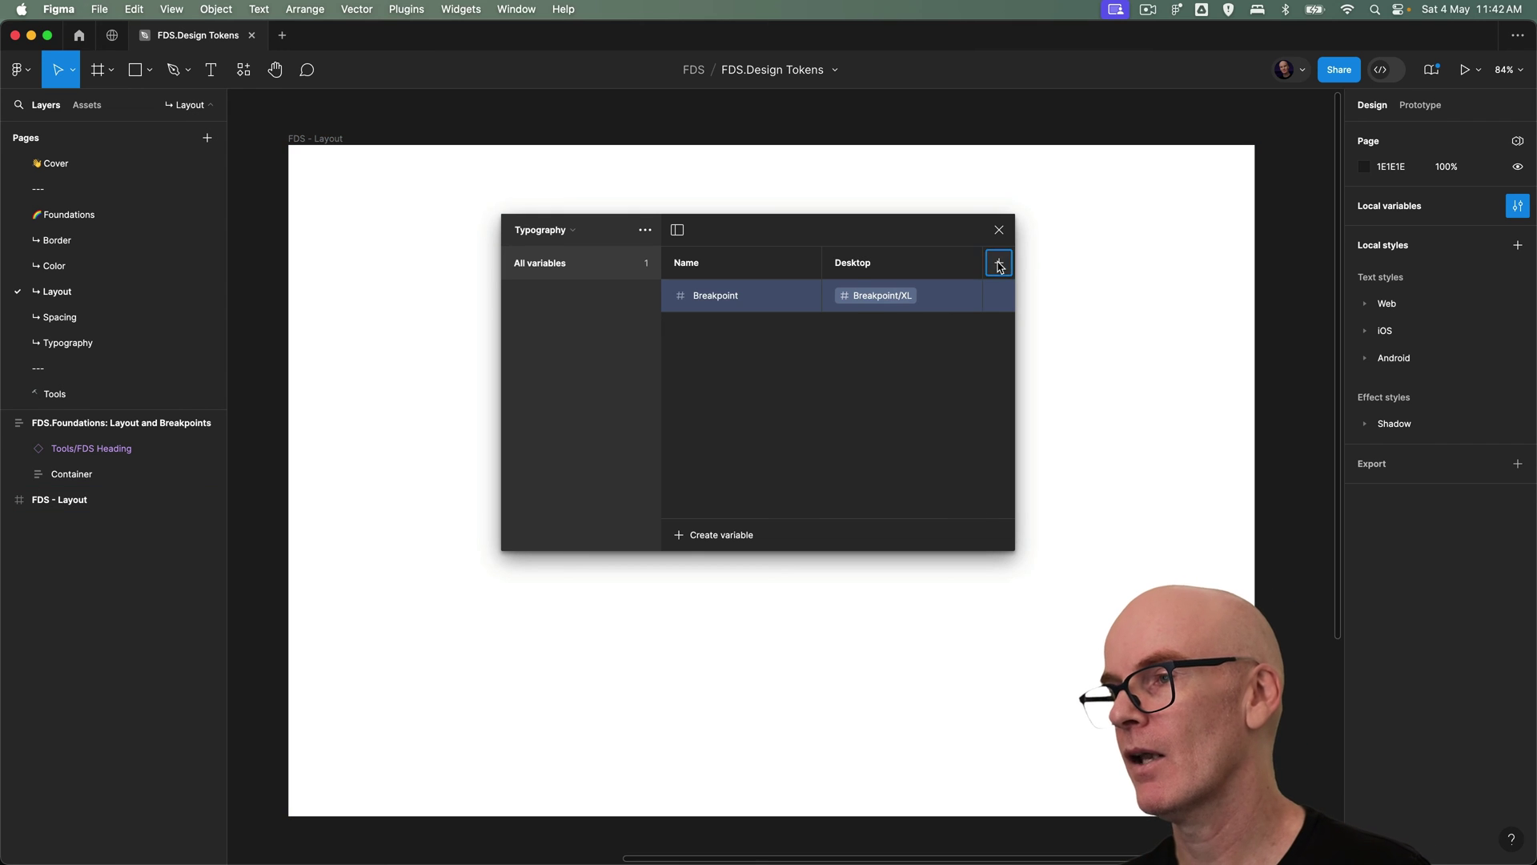
click(998, 262)
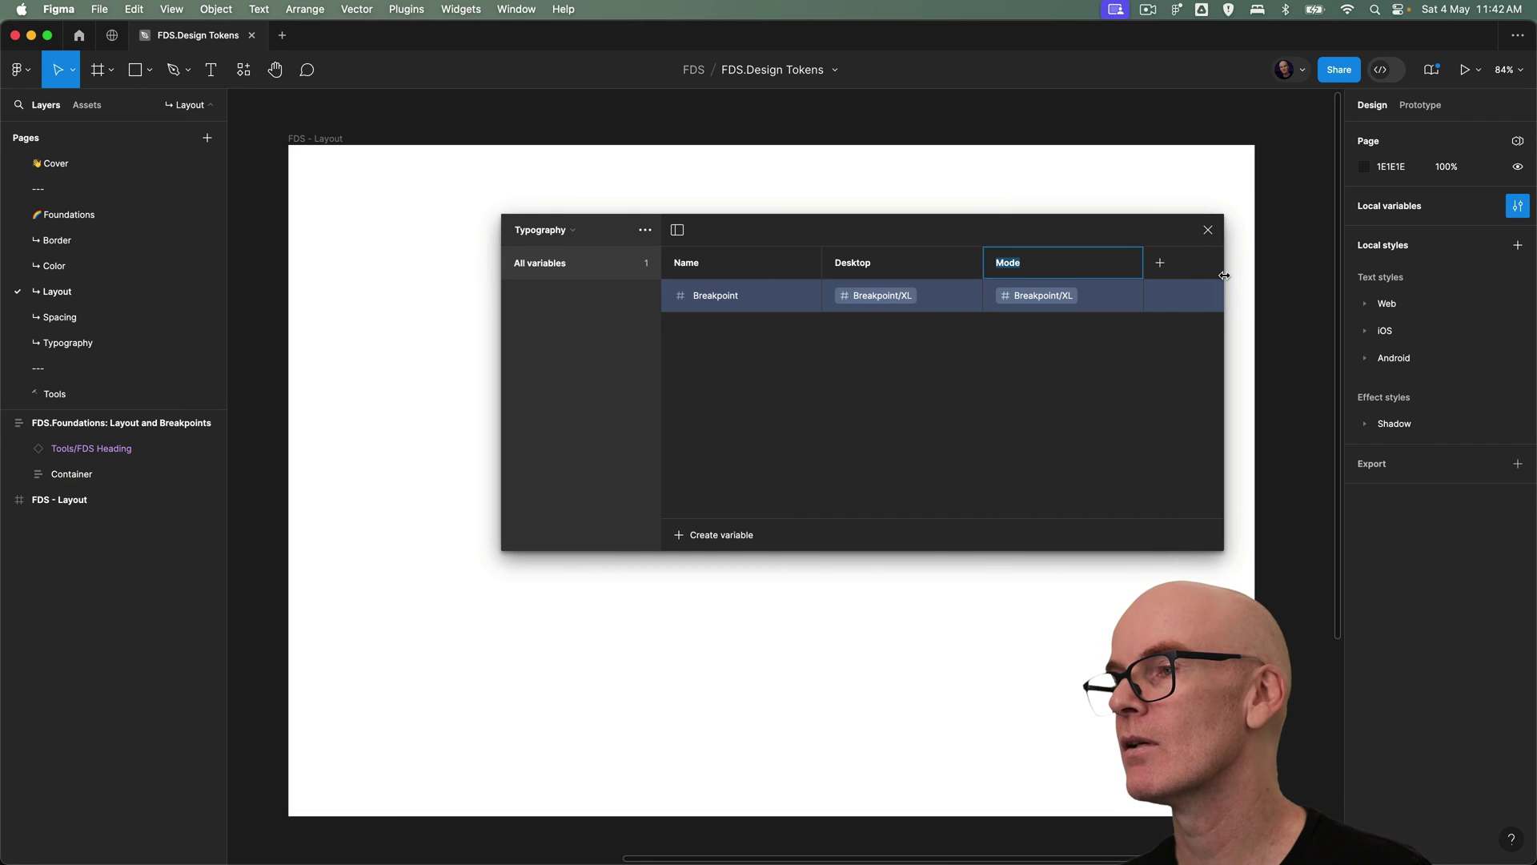
click(1116, 235)
click(1048, 296)
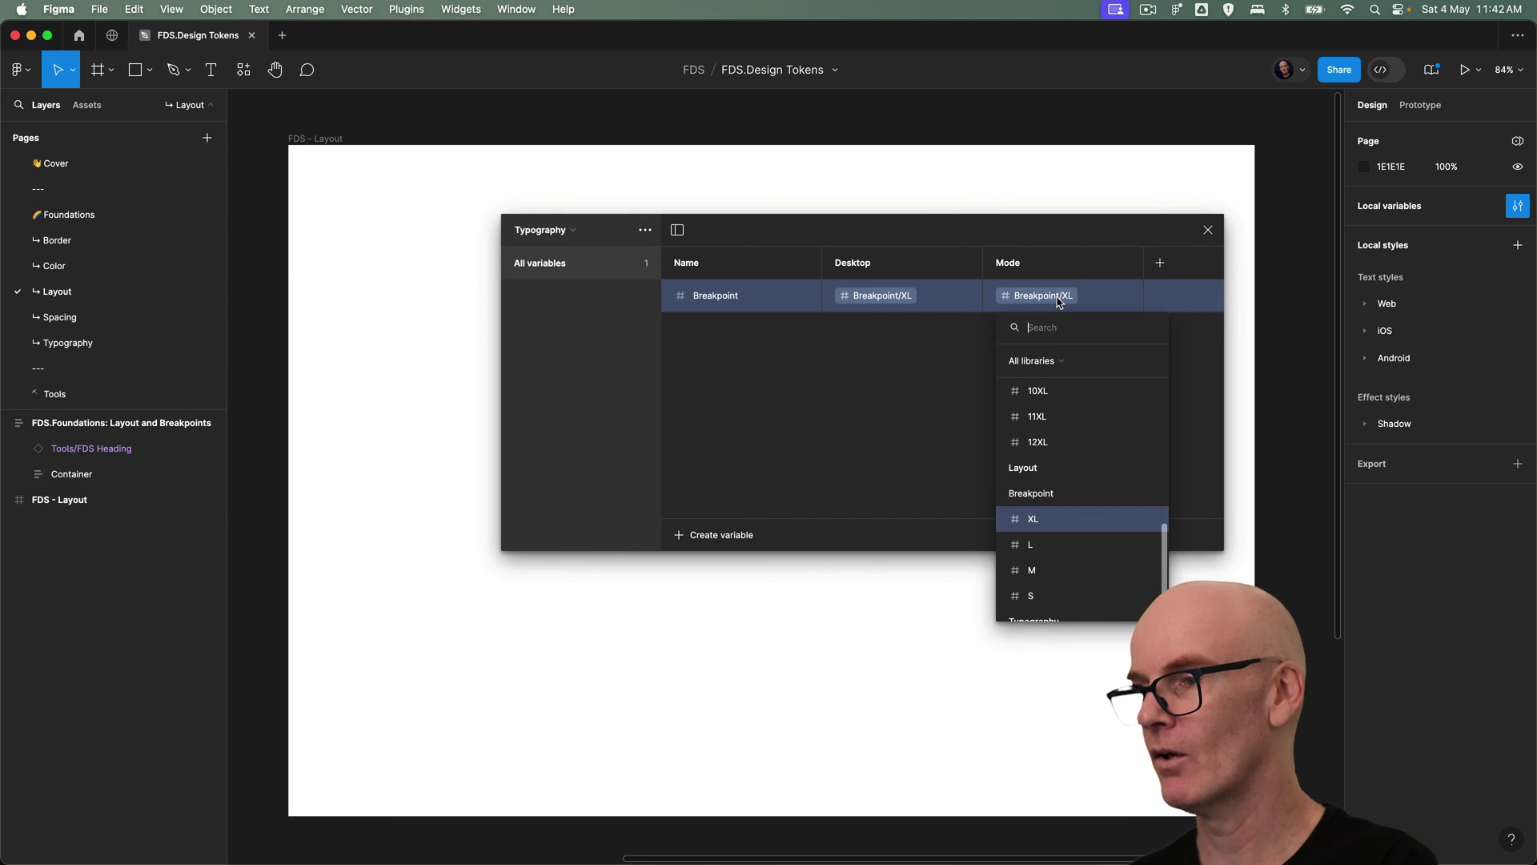
click(1029, 595)
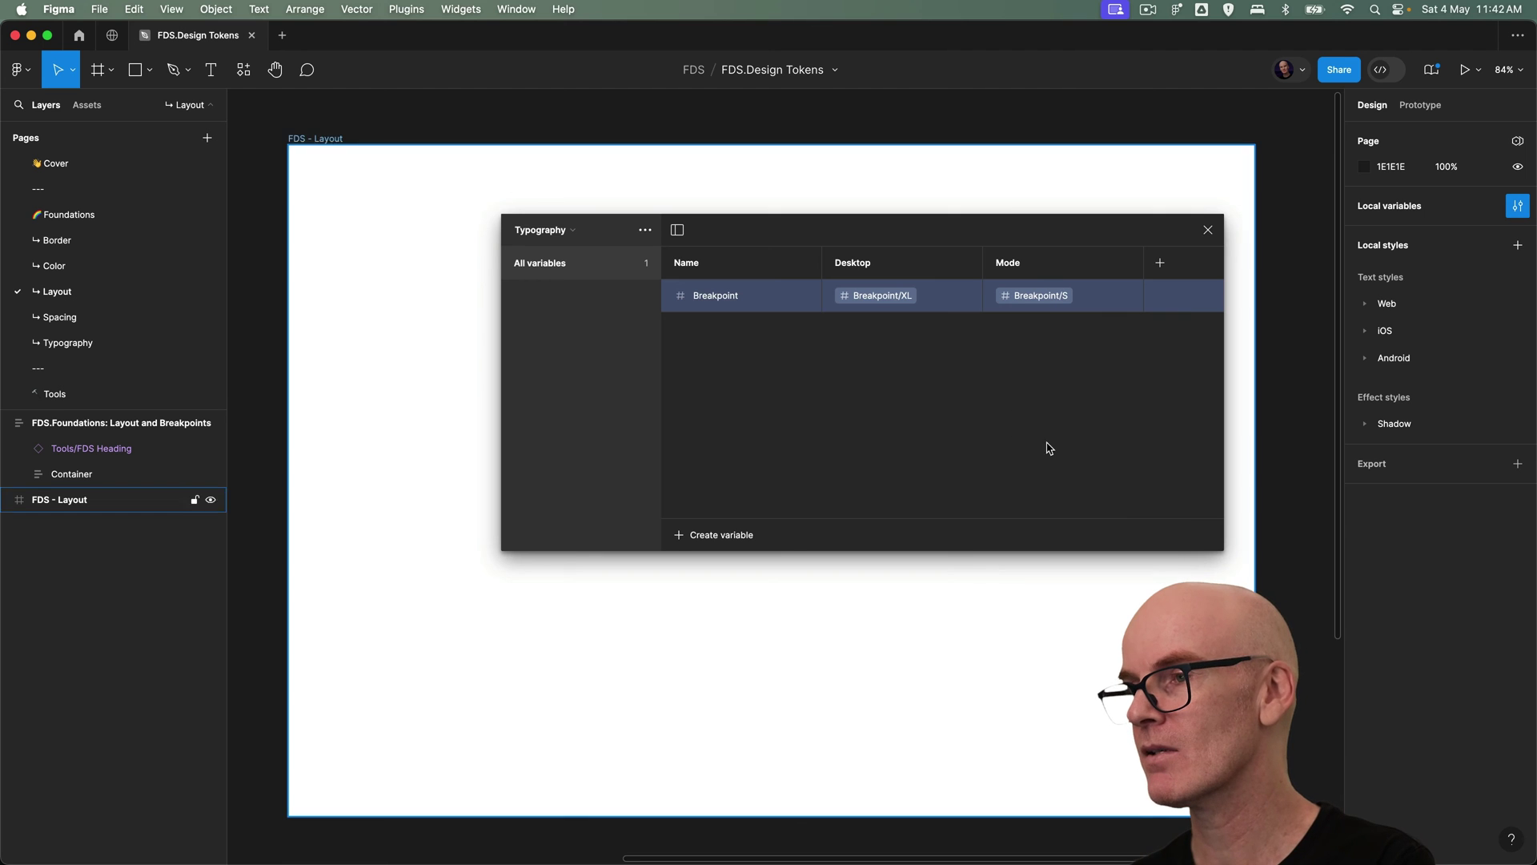
double_click(1020, 269)
text(M)
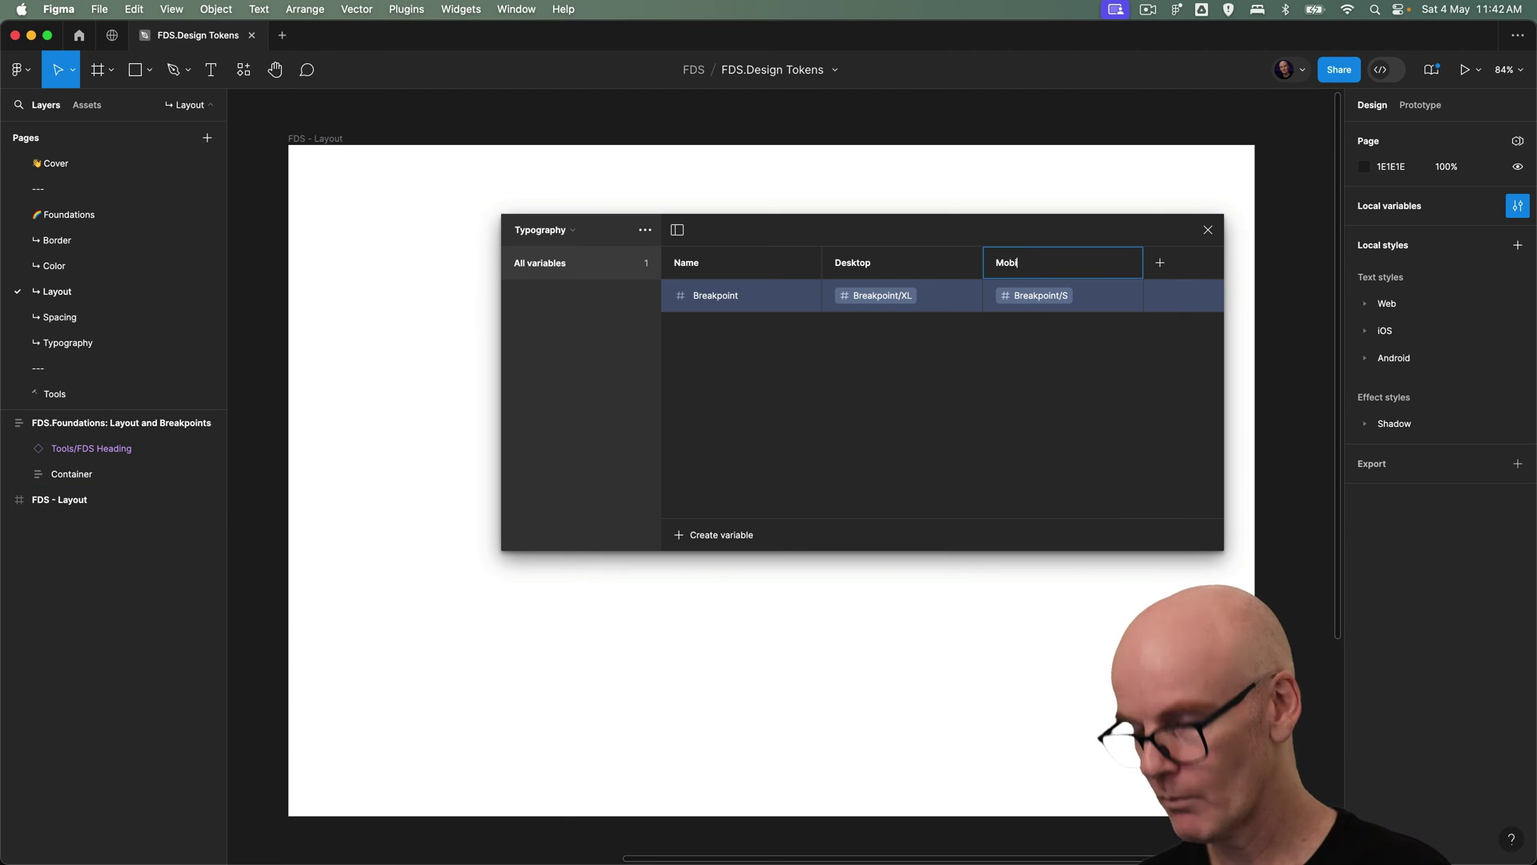
drag(866, 355, 753, 356)
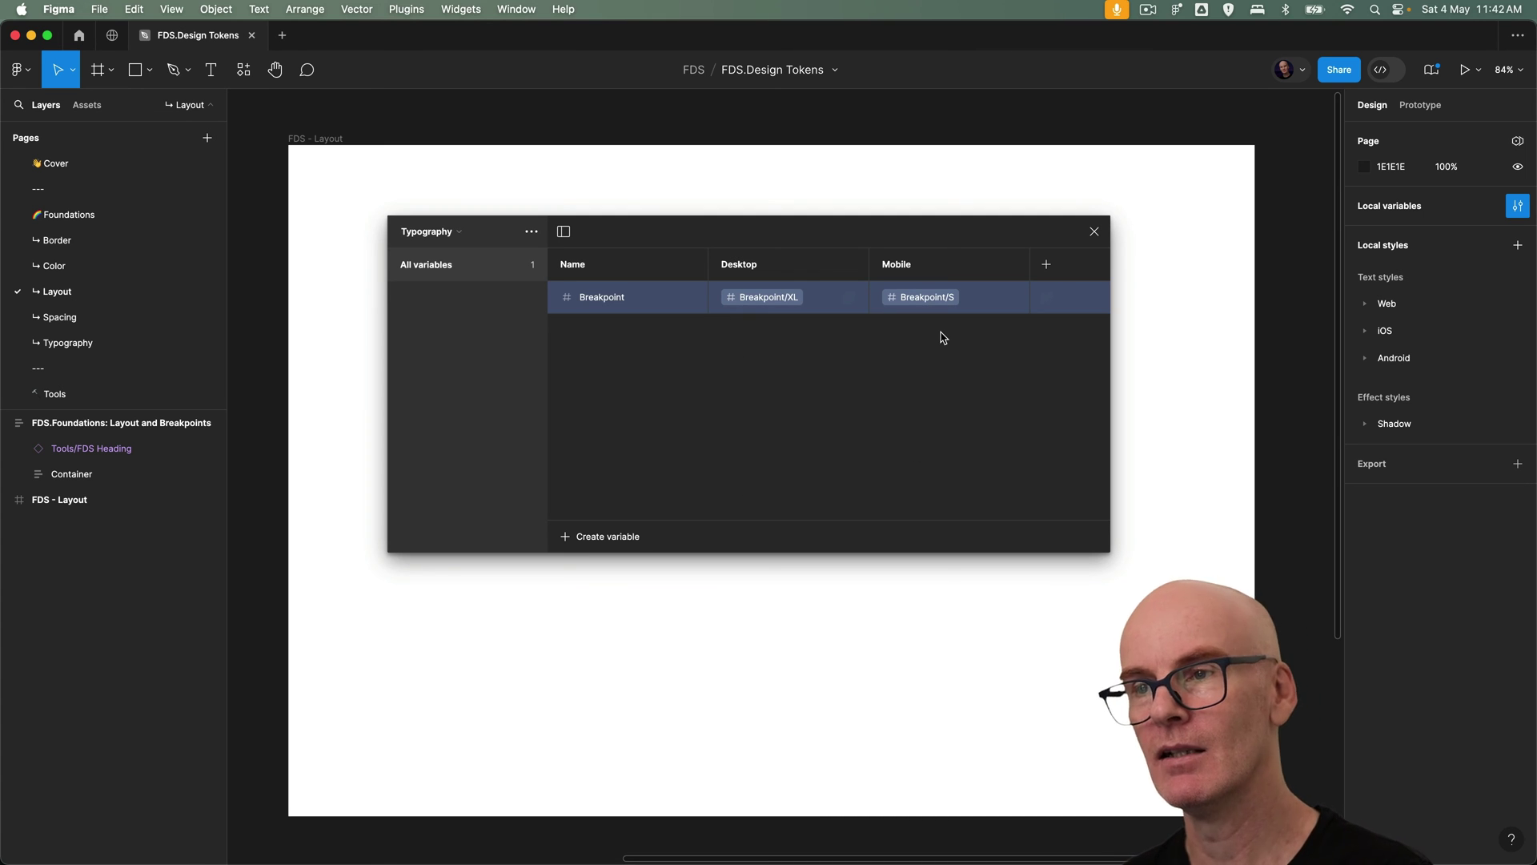
Step: Bind the FDS - Layout frame's width to Typography's Breakpoint variable
click(1094, 231)
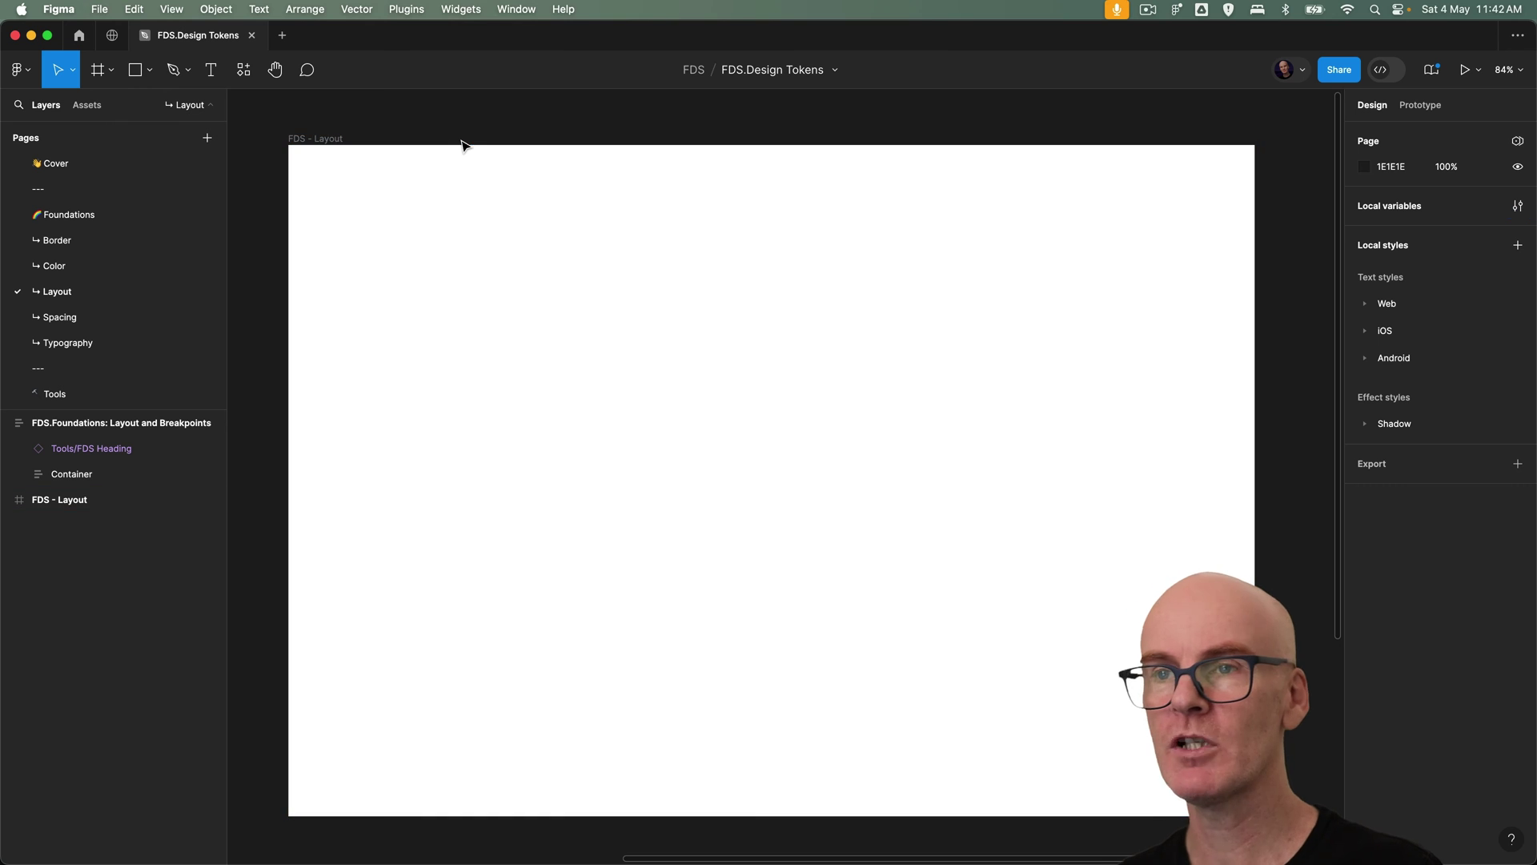
click(310, 143)
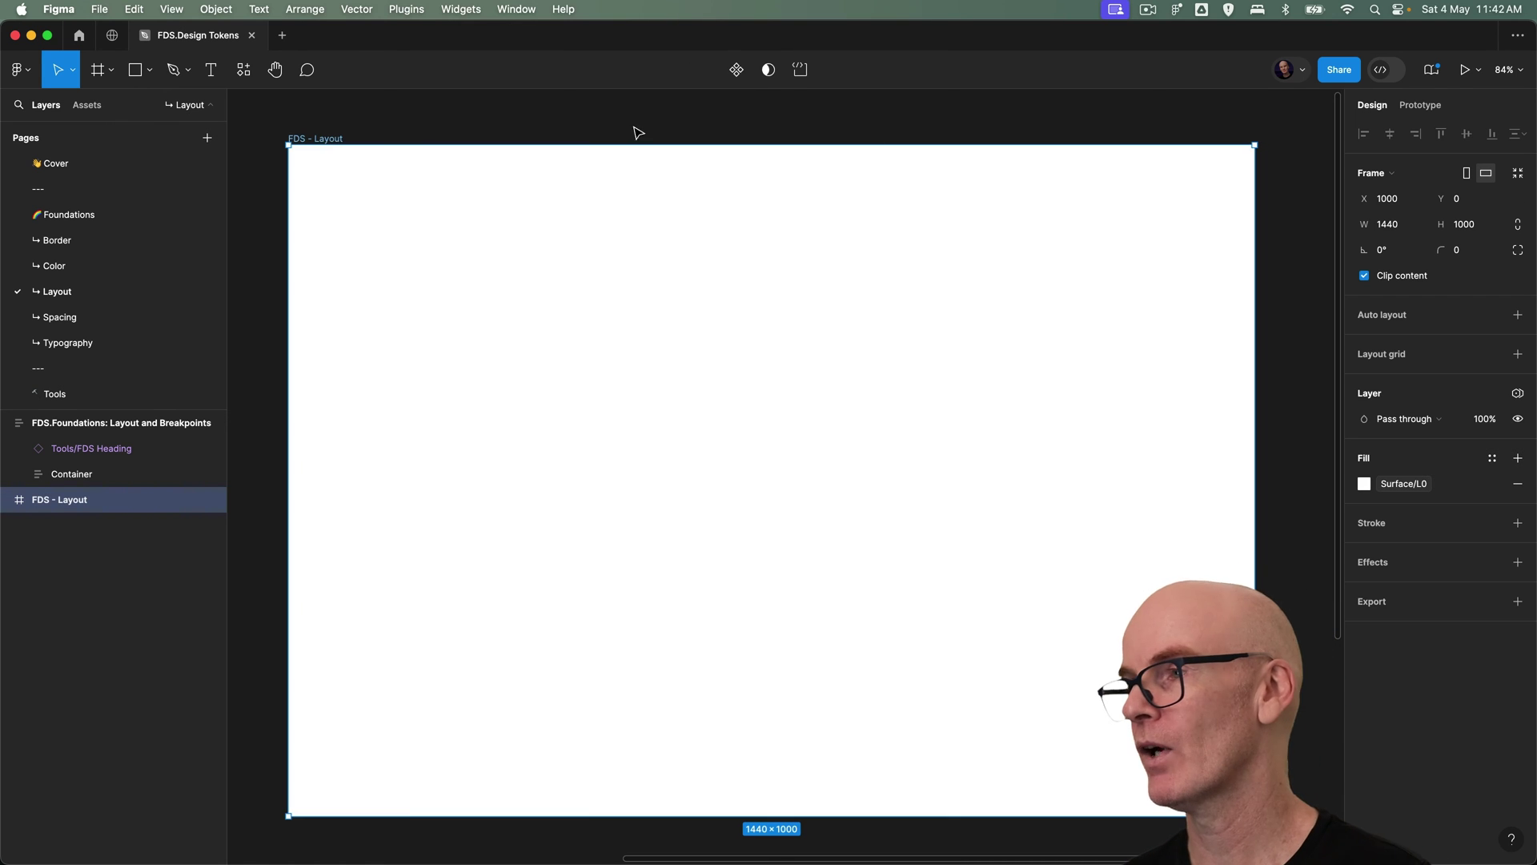
click(1418, 225)
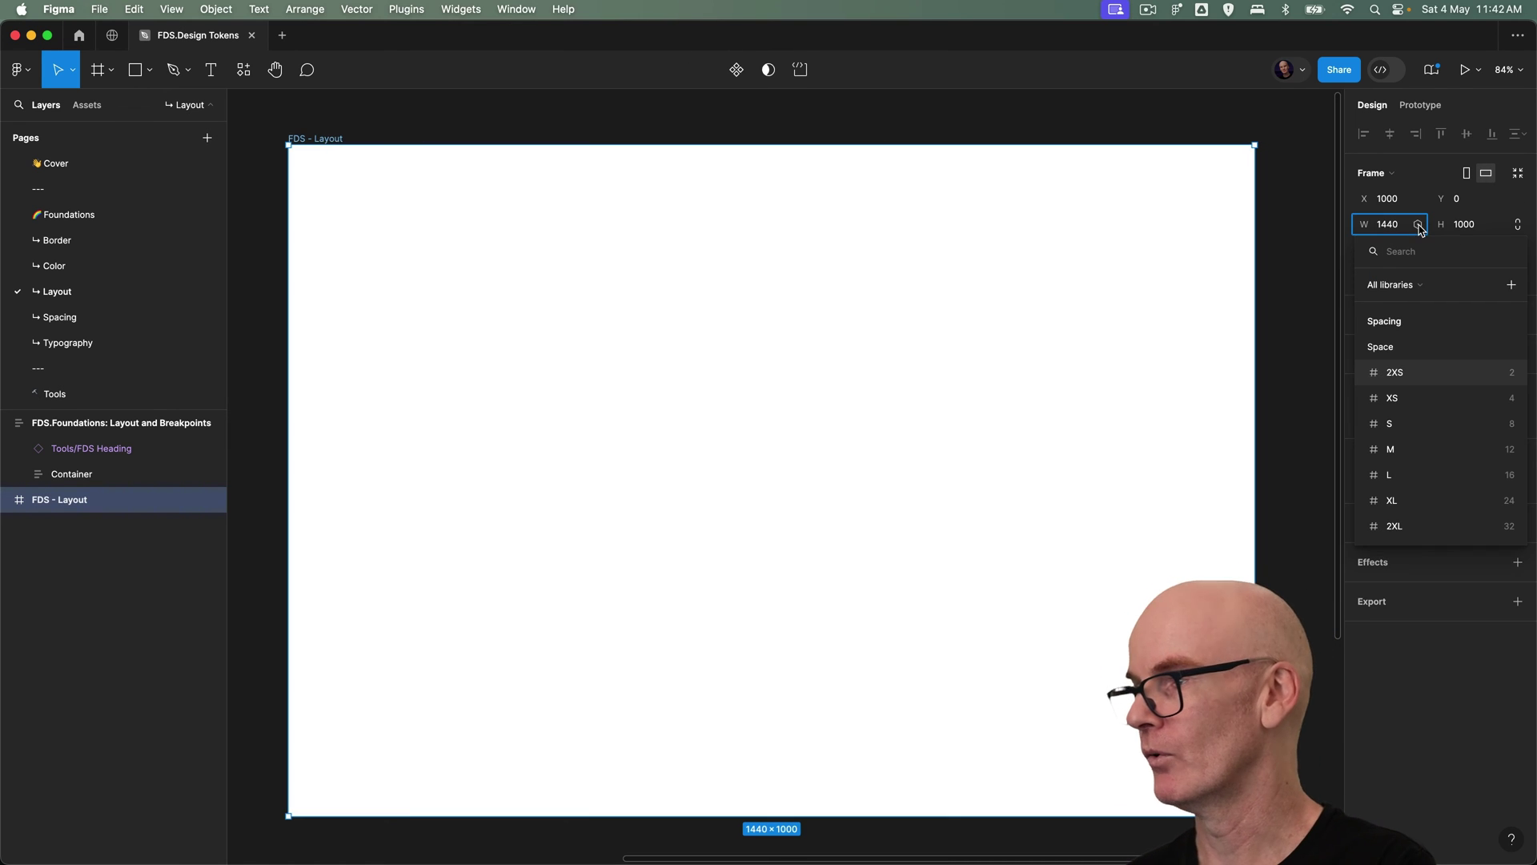
scroll(1411, 387, down, 10)
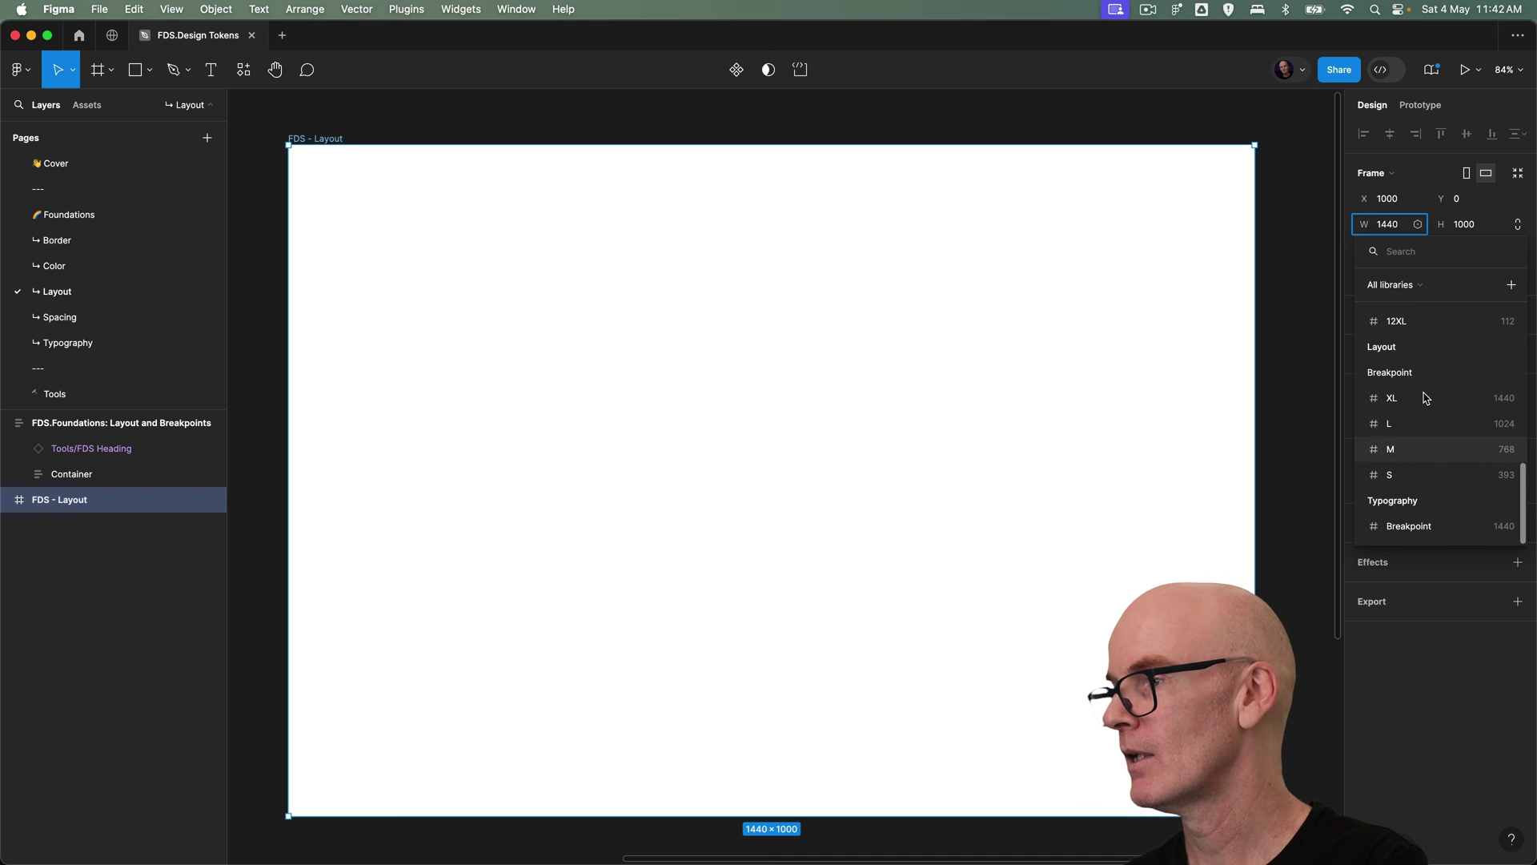
click(1421, 528)
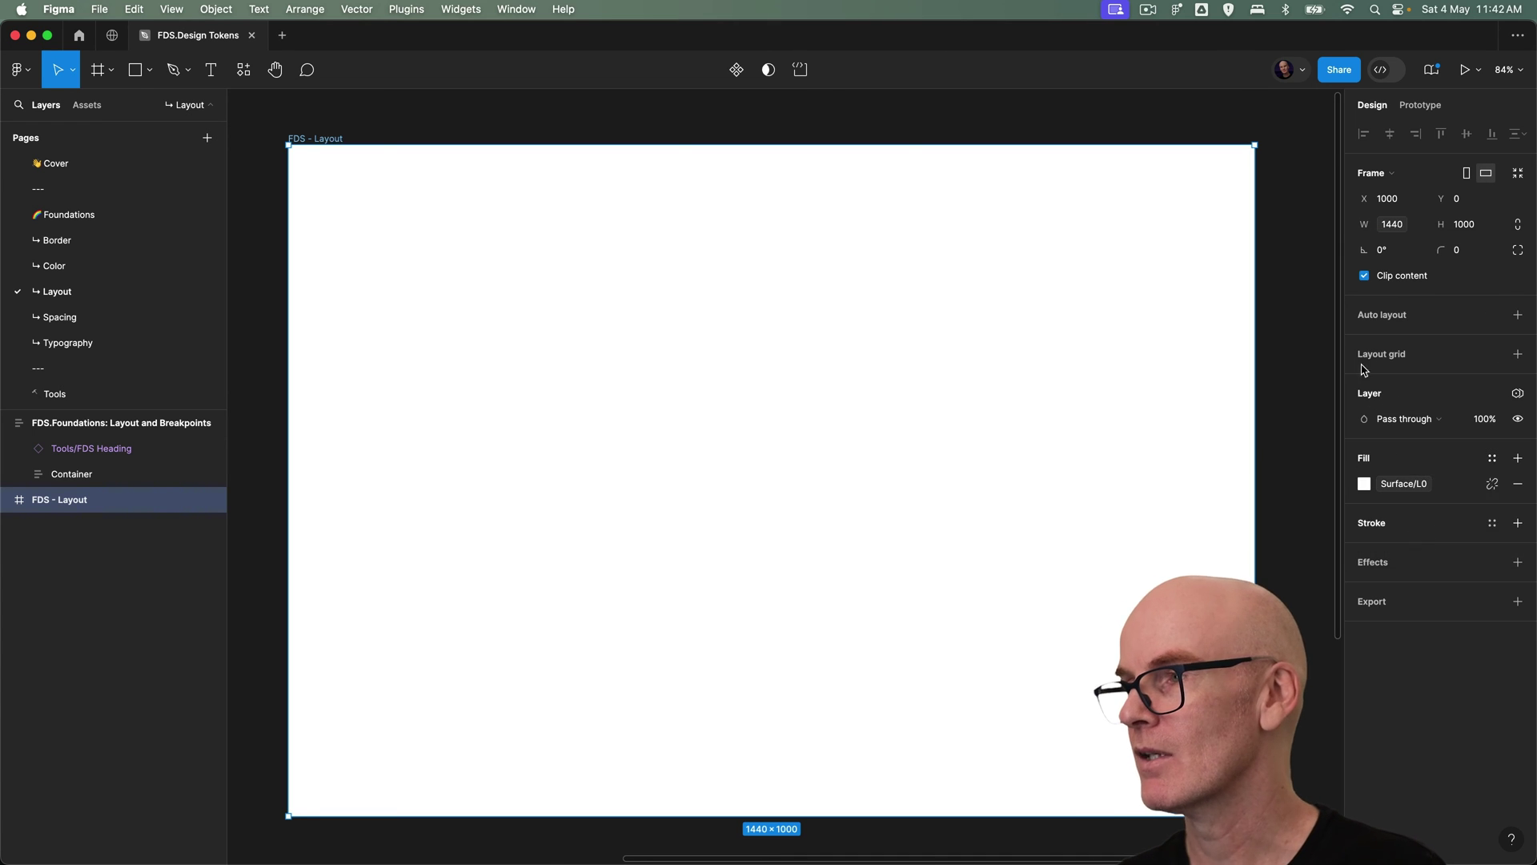
Step: Try the frame in Mobile mode (393), then set it to Desktop for 1440 width
click(1519, 395)
mouse_move(1429, 466)
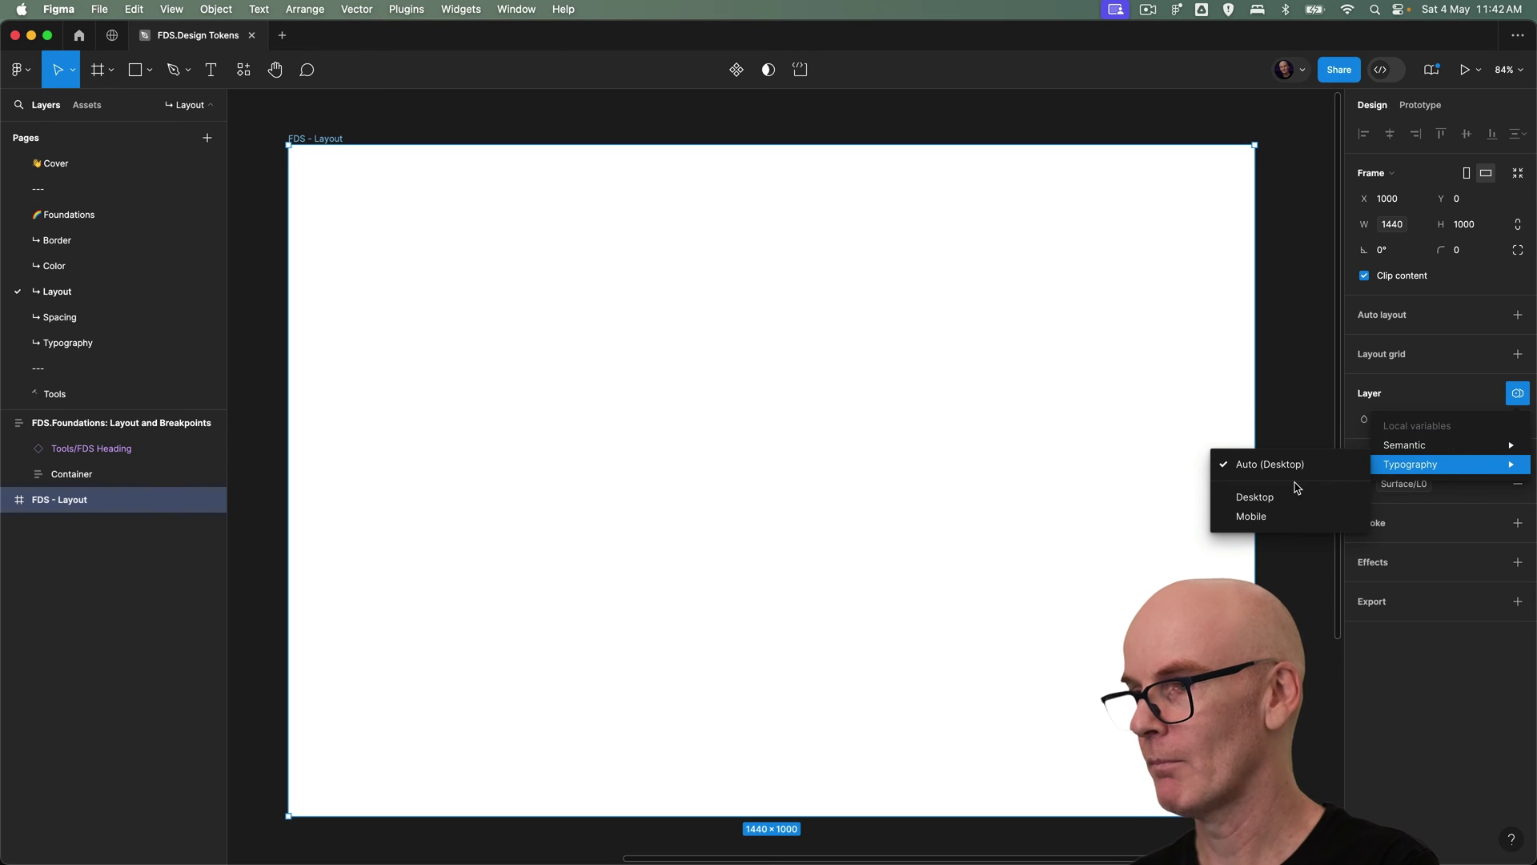
click(1285, 517)
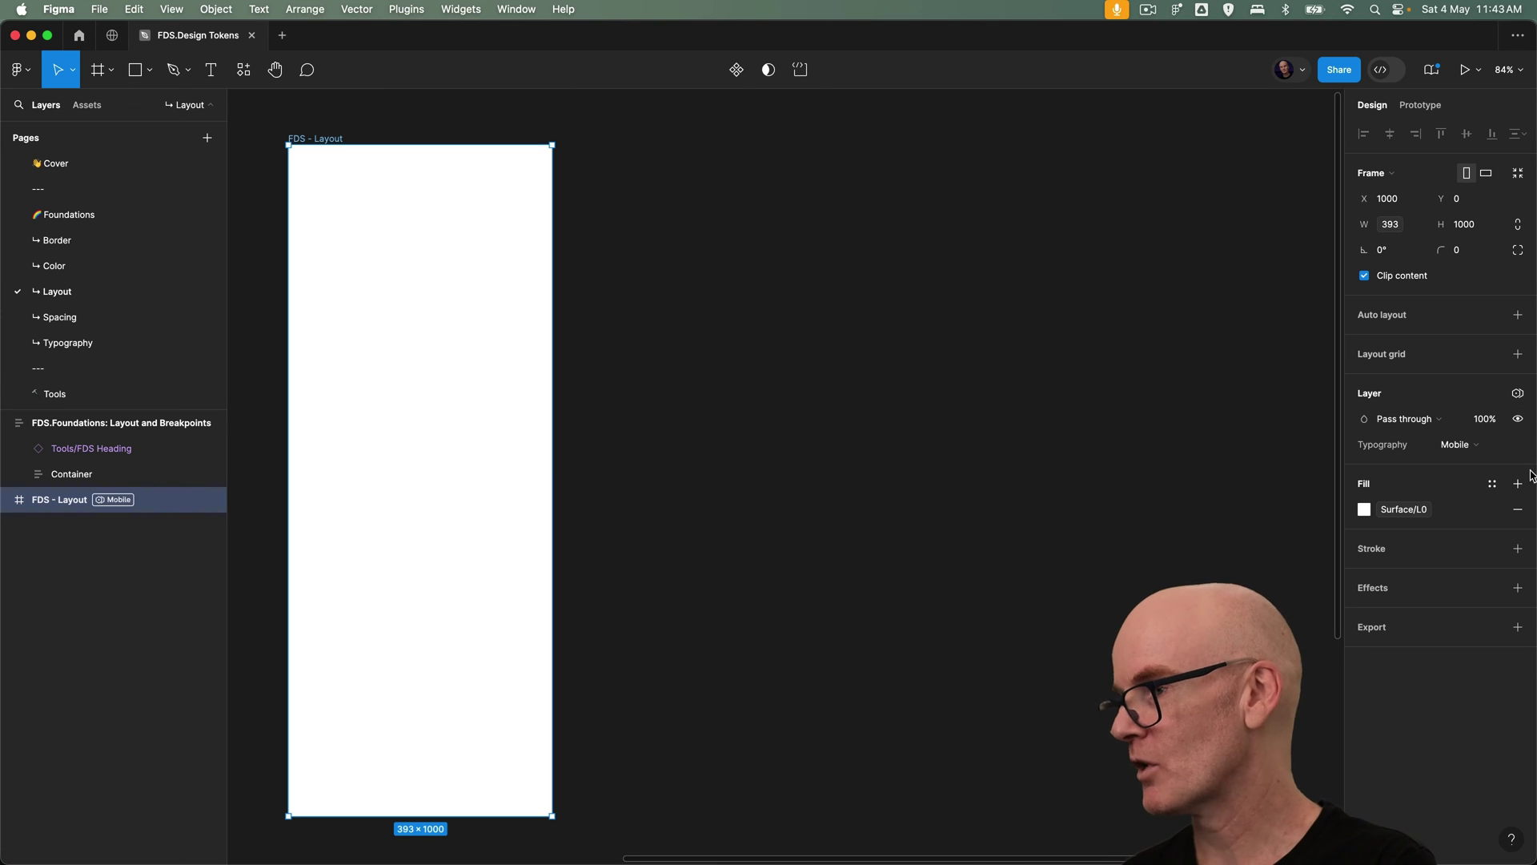
click(1468, 445)
click(1457, 442)
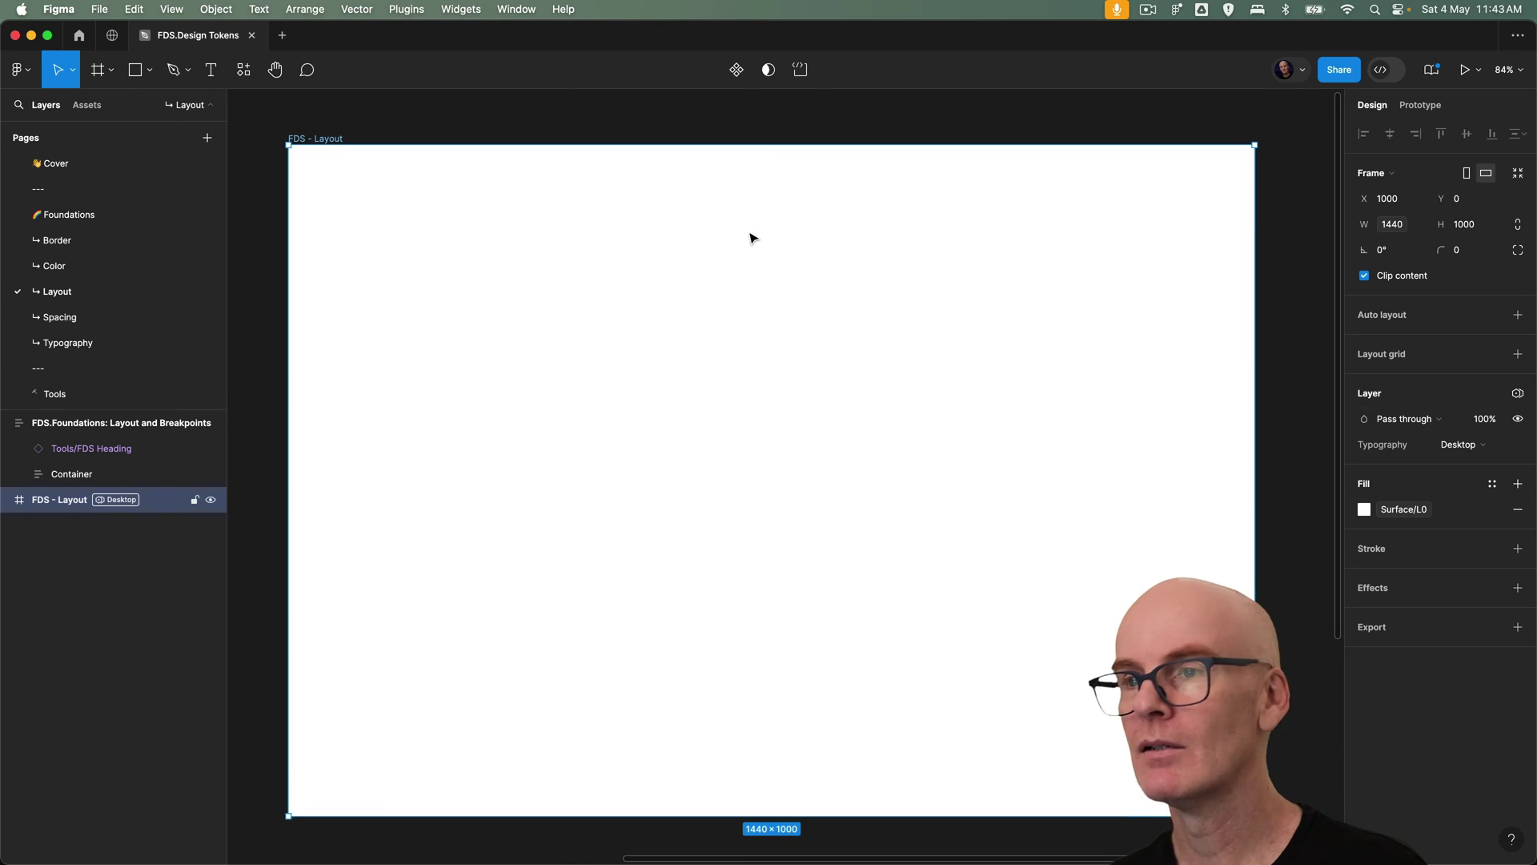
click(384, 116)
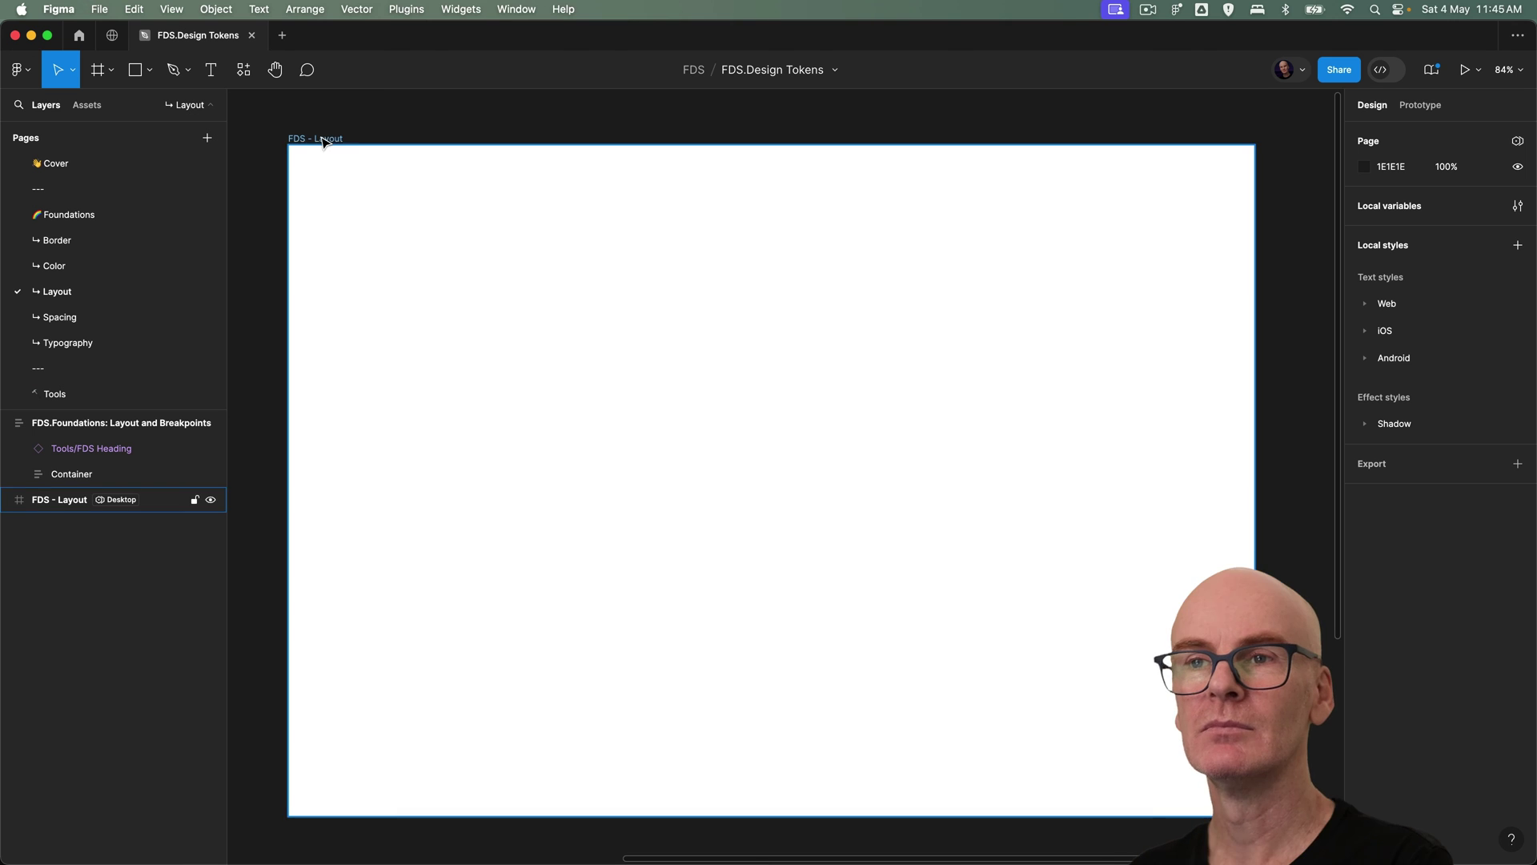
Step: Add a 12-column layout grid to the FDS - Layout frame
click(324, 139)
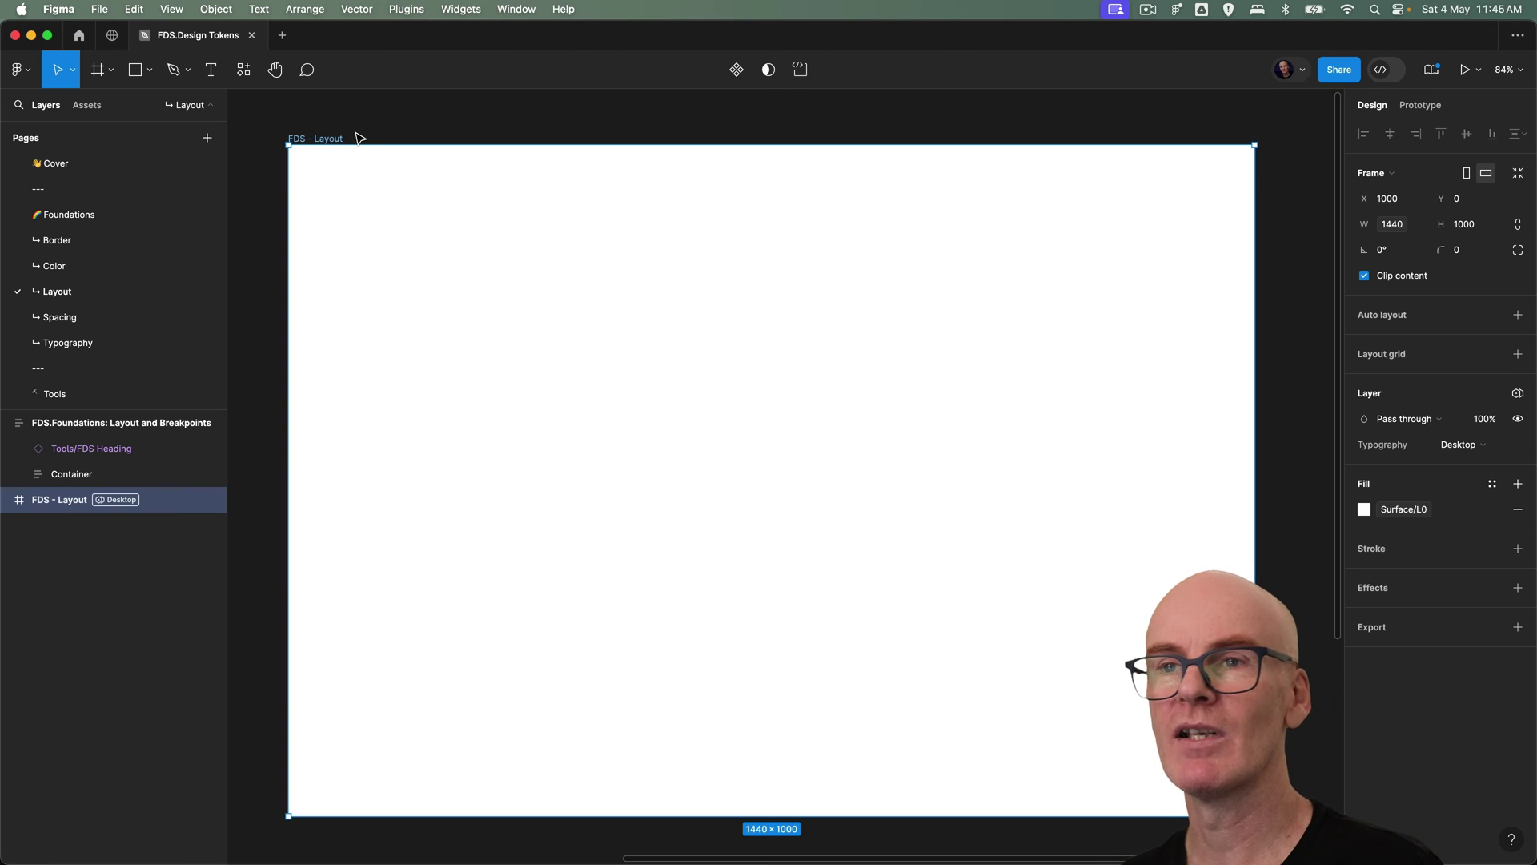
click(1518, 355)
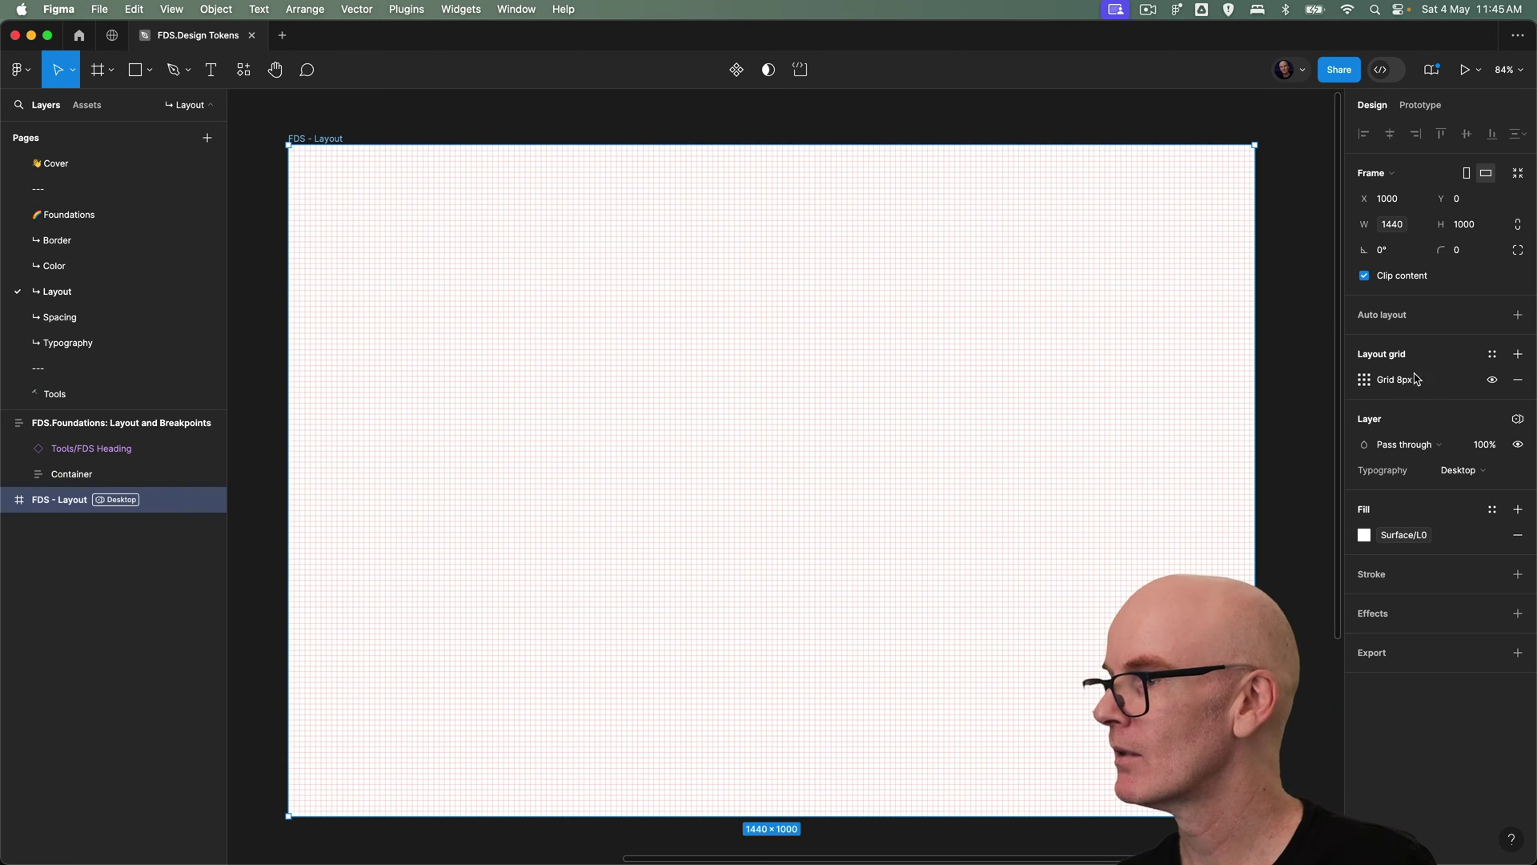
click(1364, 380)
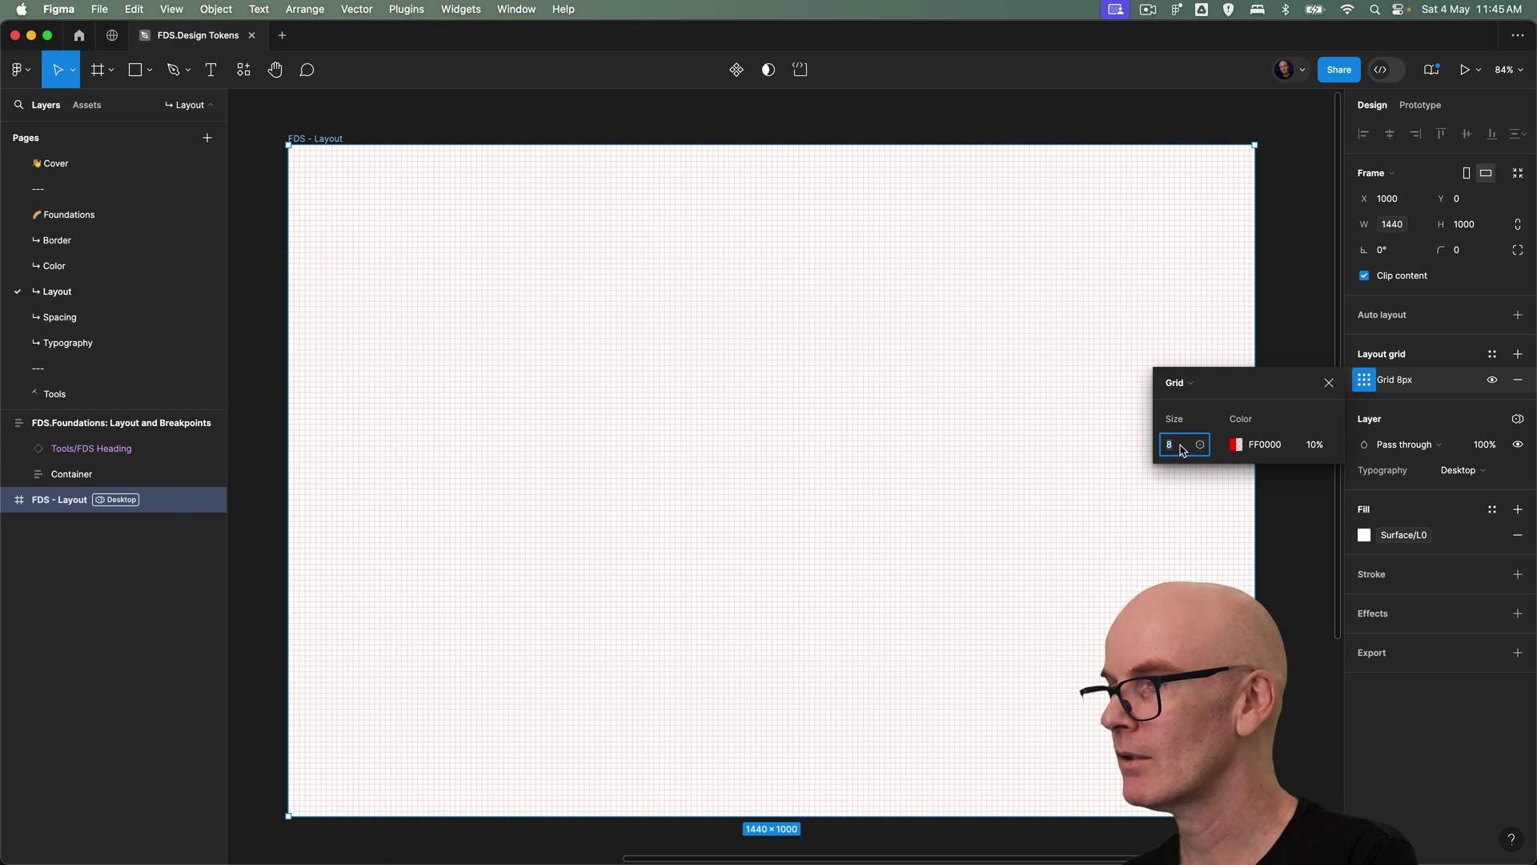
click(1182, 383)
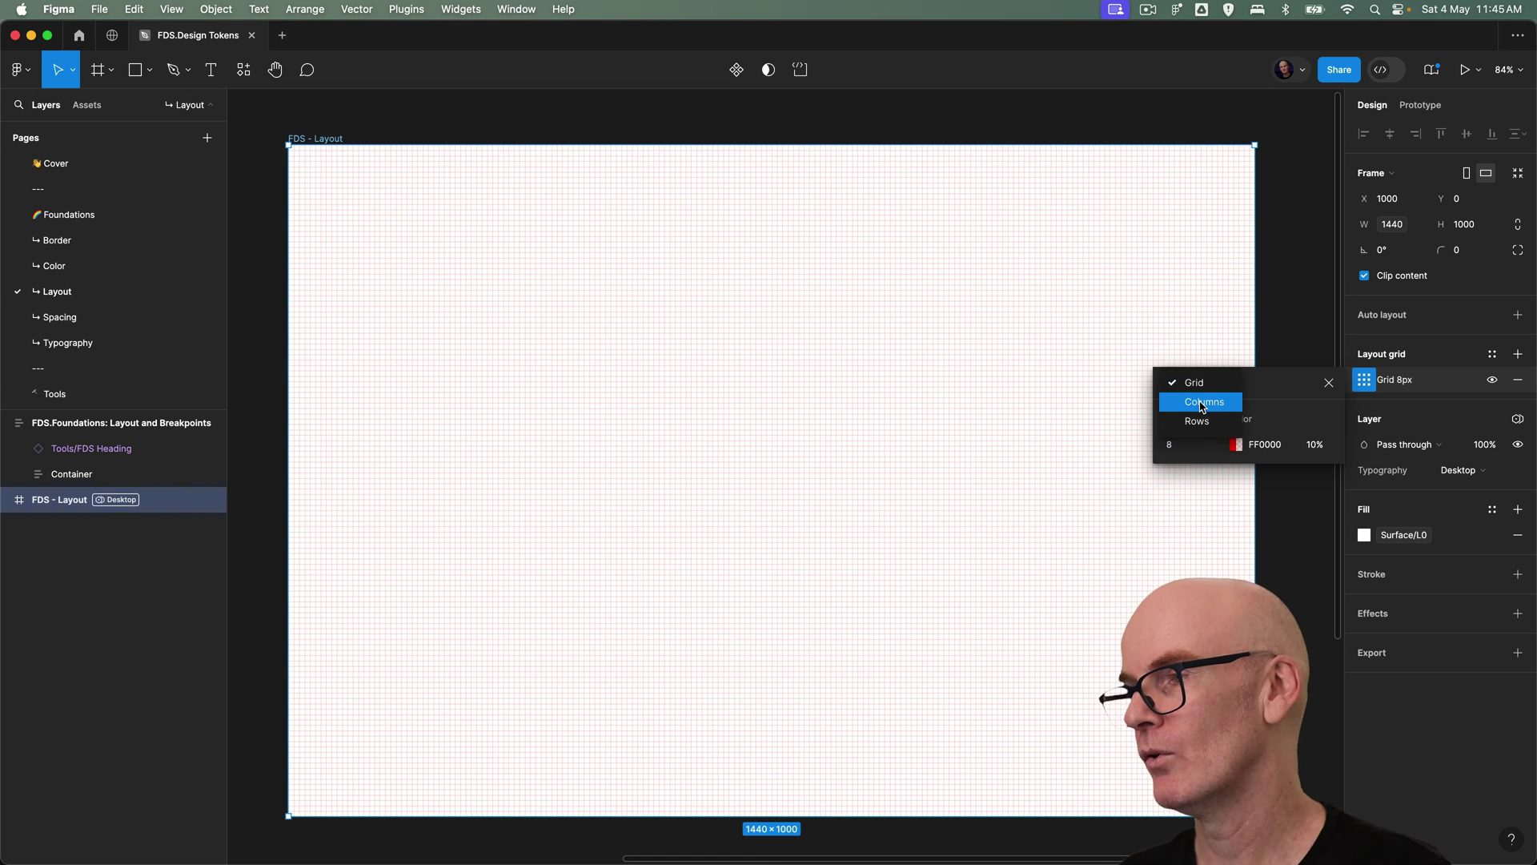
click(1200, 405)
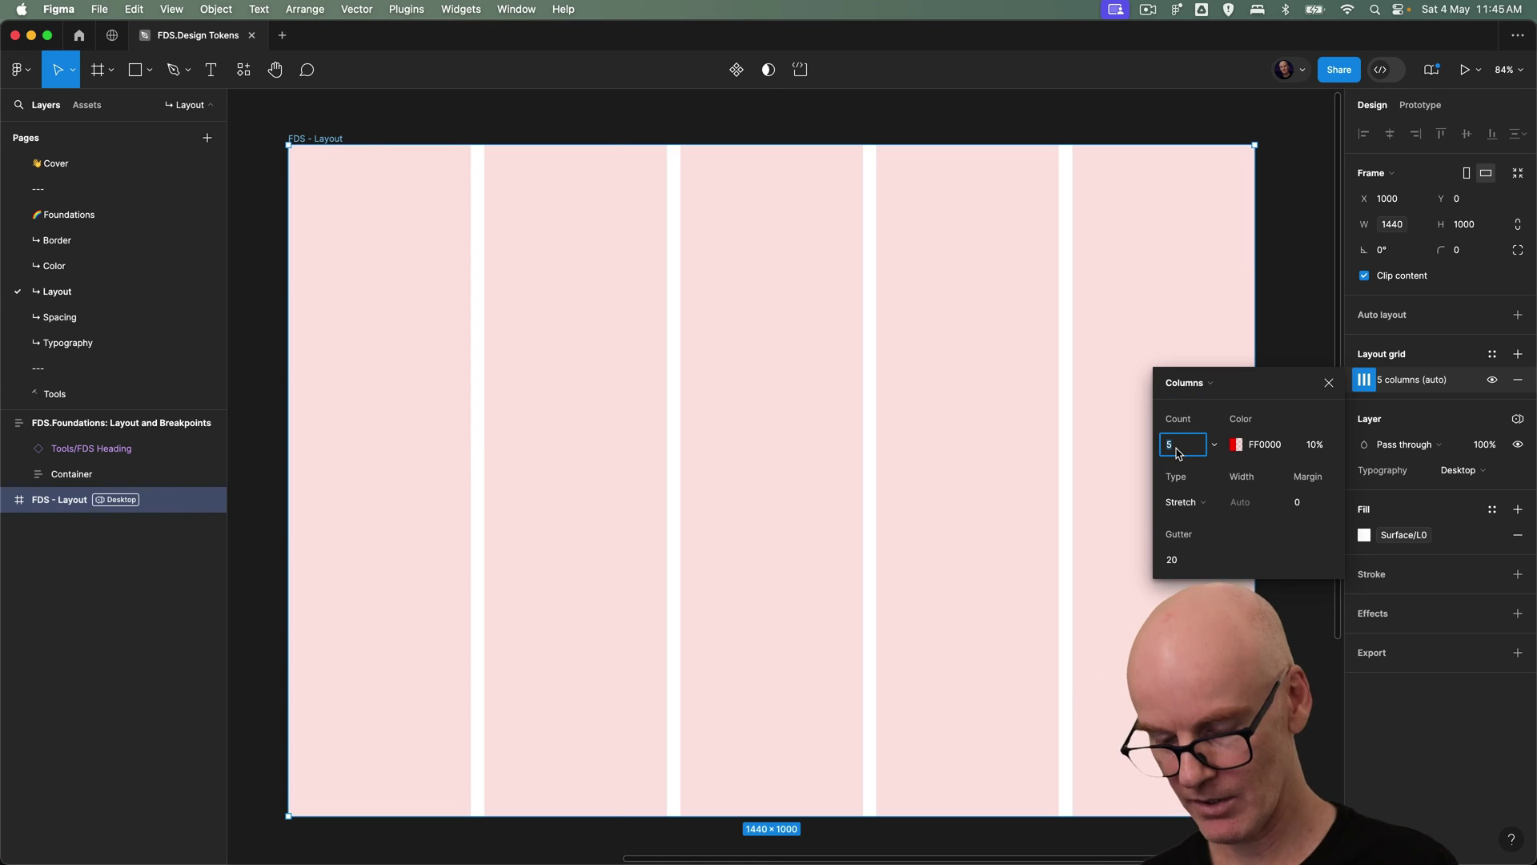
text(12)
key(Return)
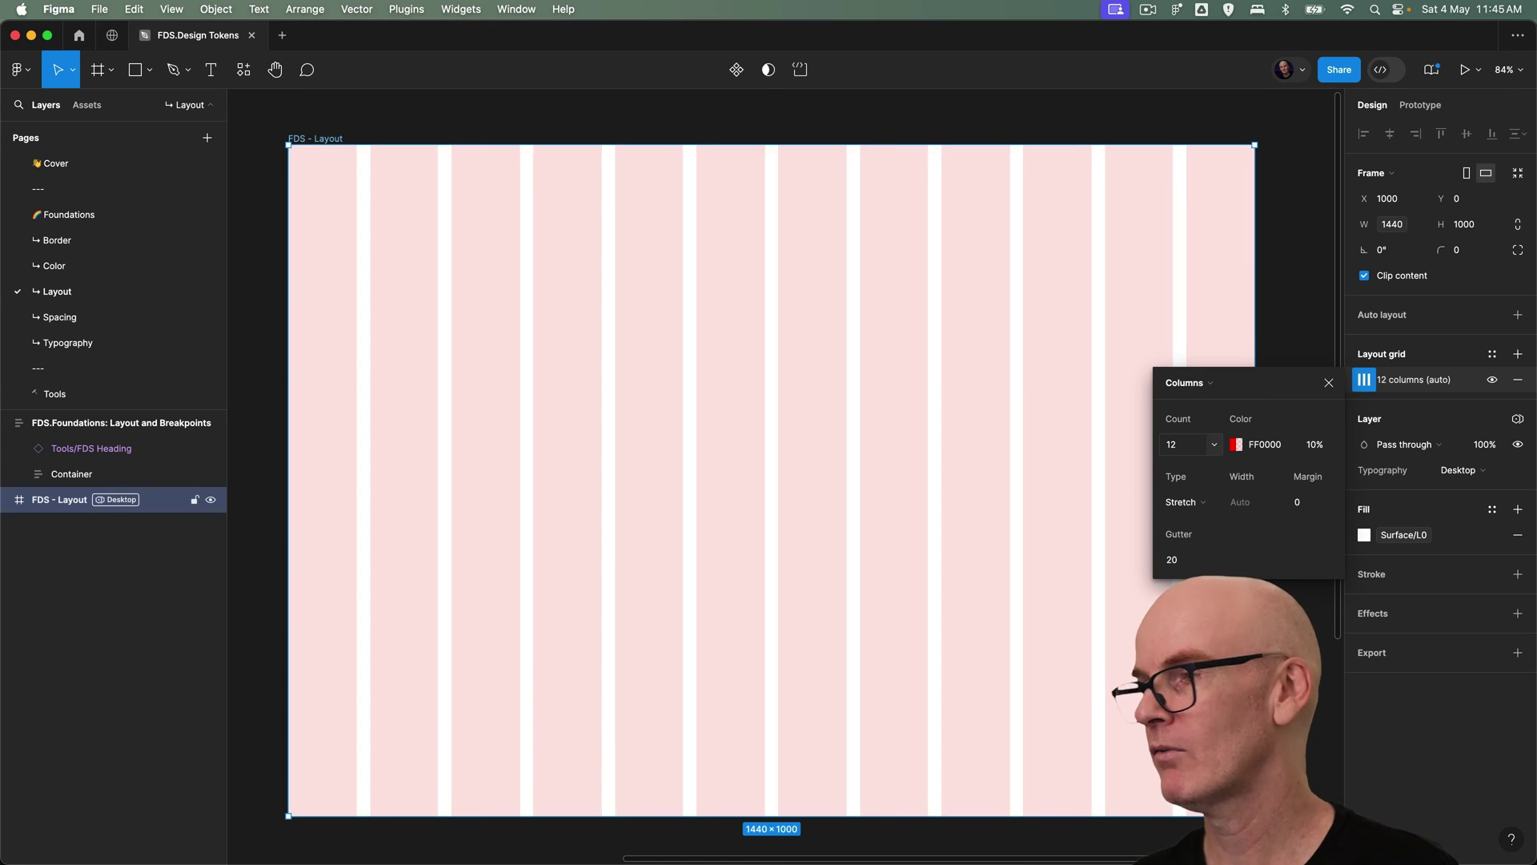
Step: Color the columns 3355FF at 10% and bind margin and gutter to the 16 spacing value
click(1236, 445)
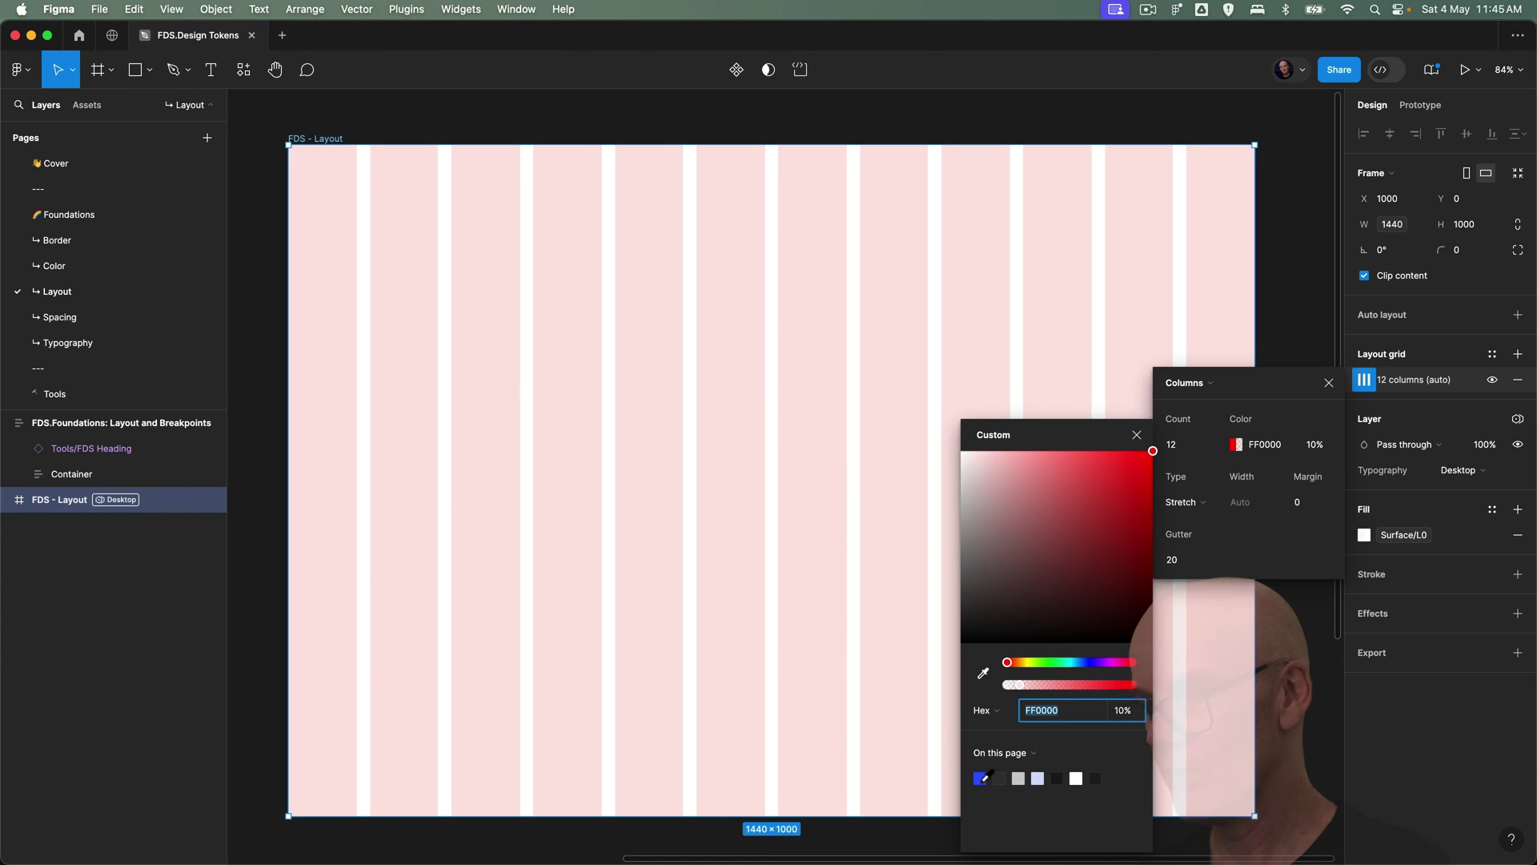
click(981, 777)
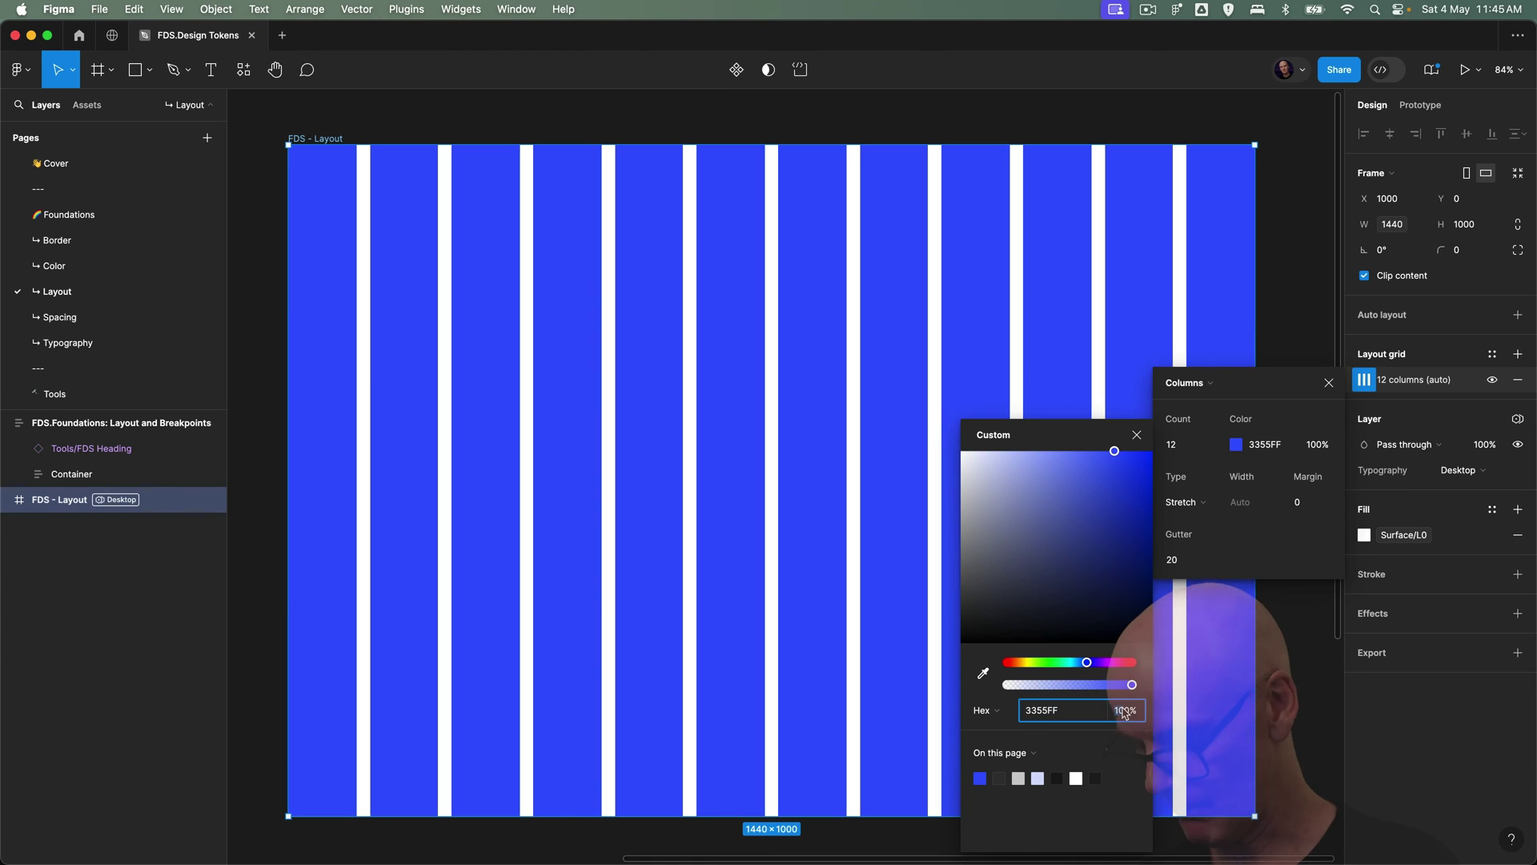
key(Return)
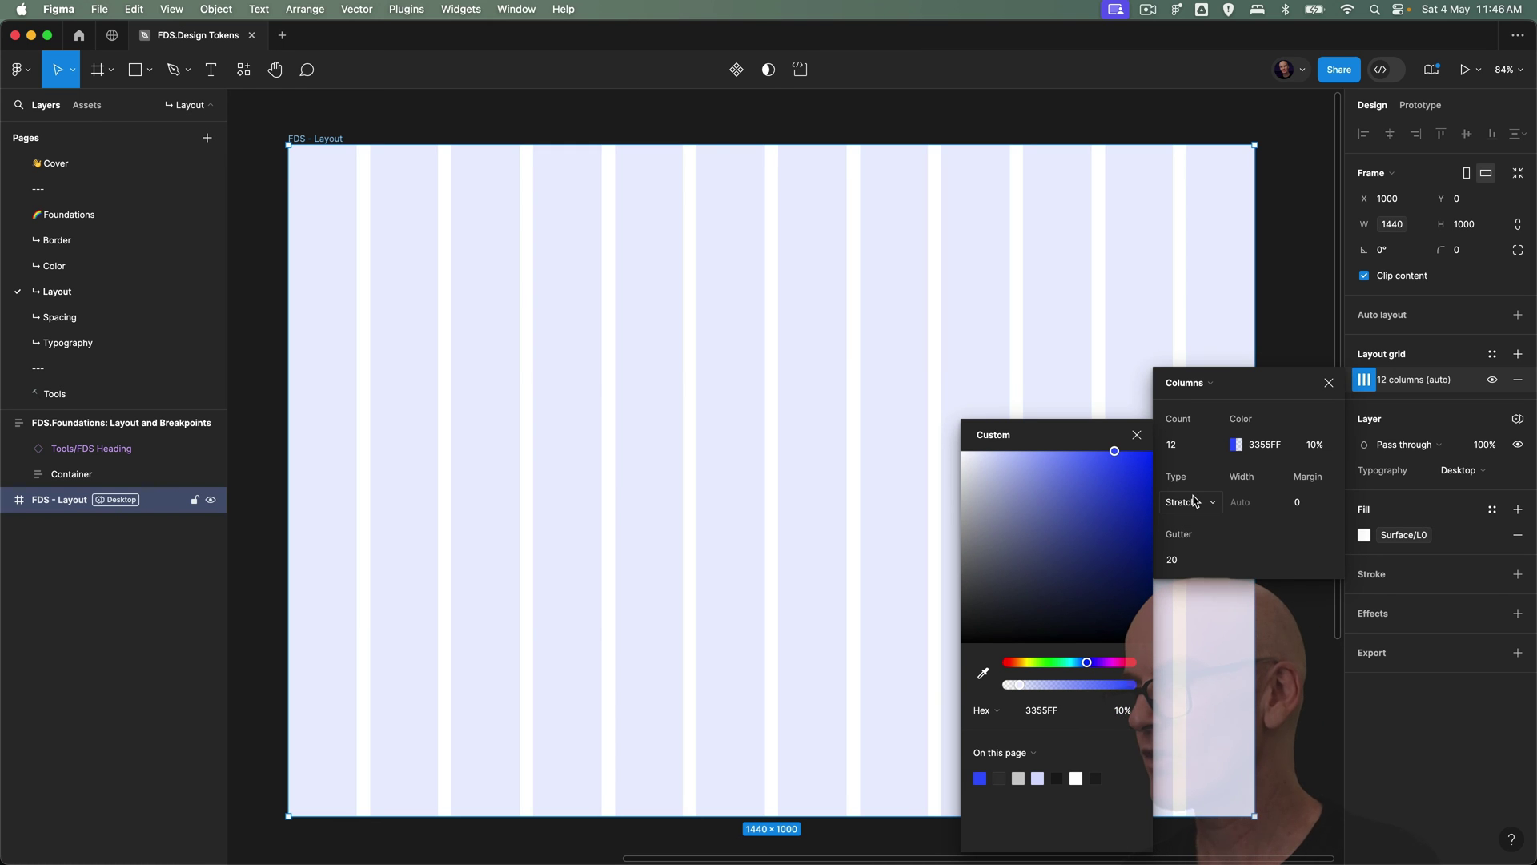
click(1328, 502)
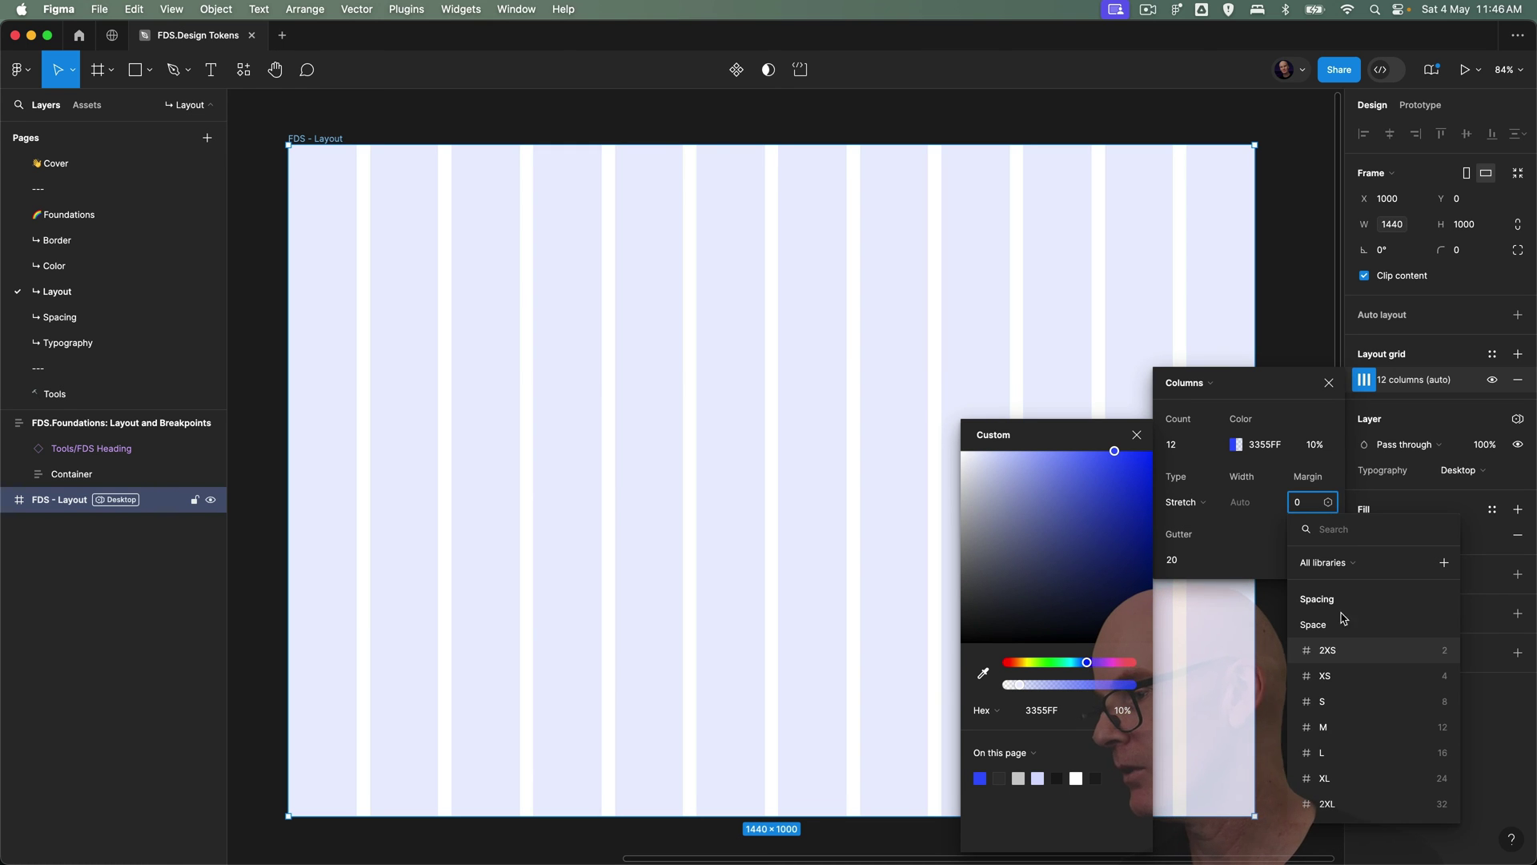
click(1380, 753)
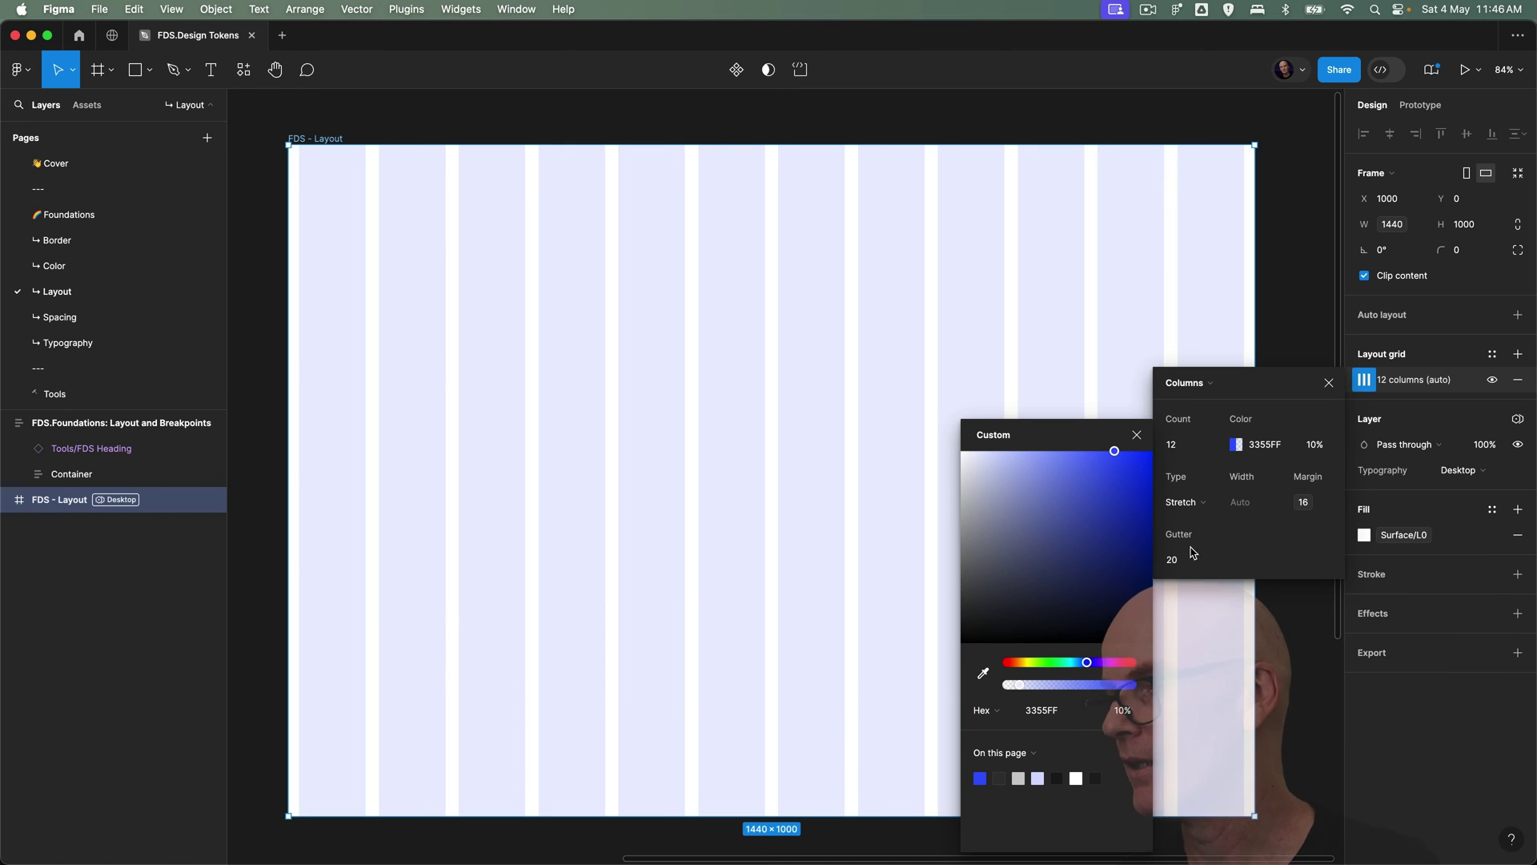
click(1239, 783)
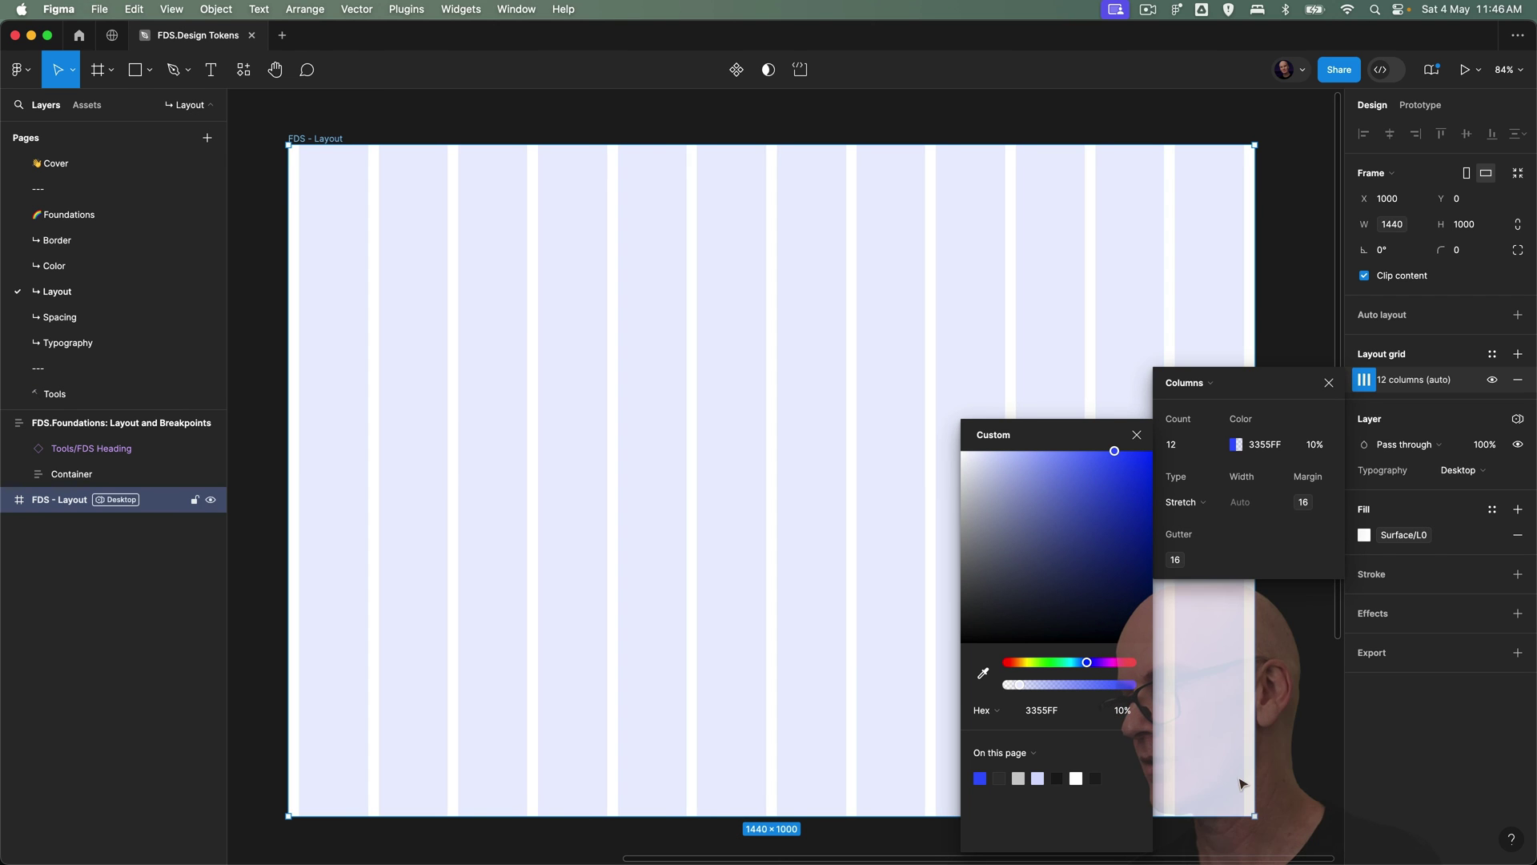
click(1137, 434)
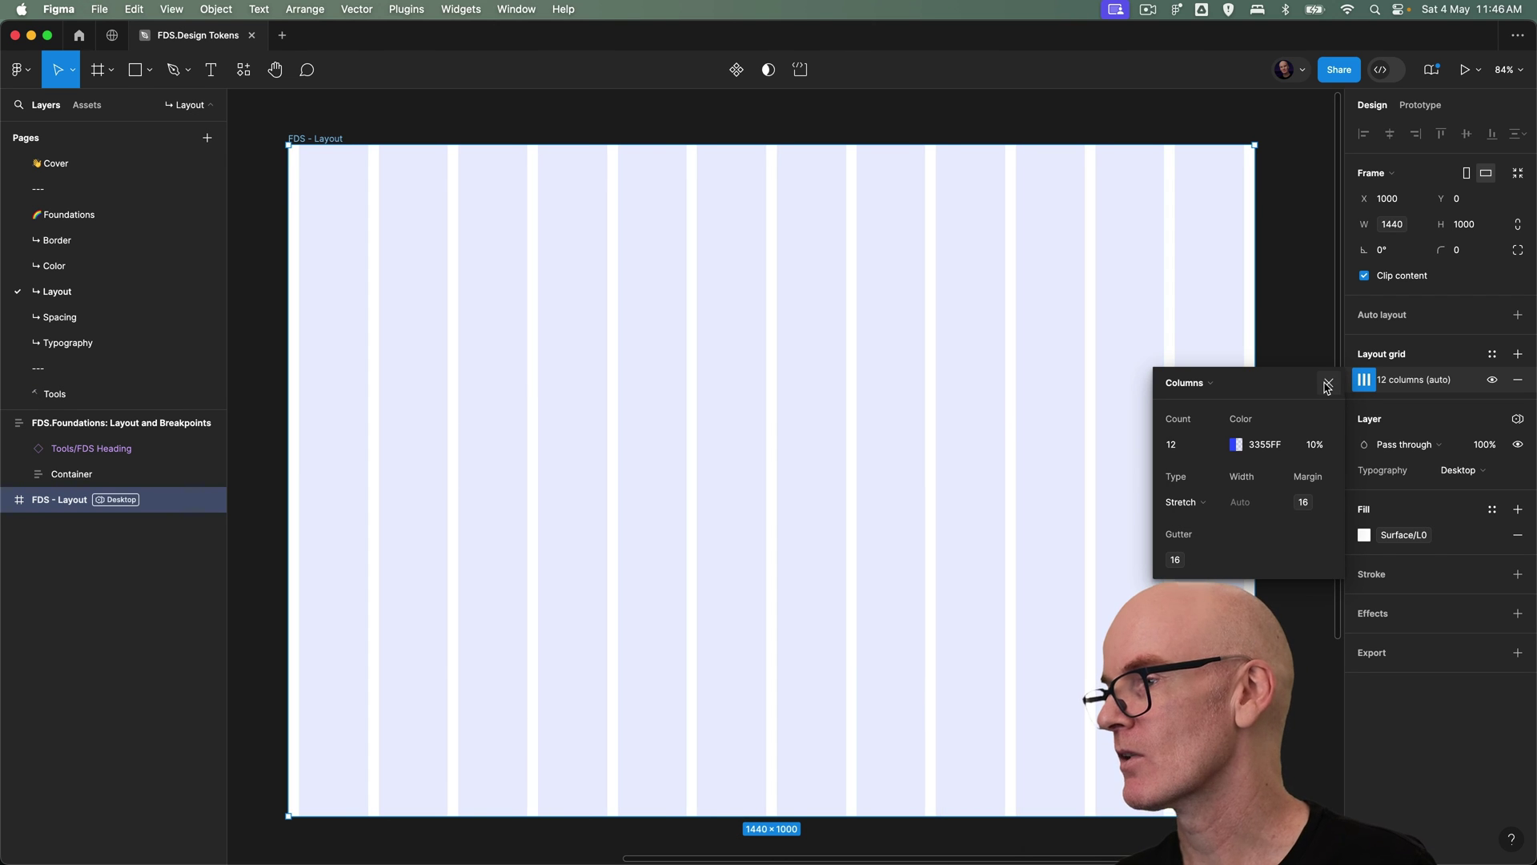
click(1329, 383)
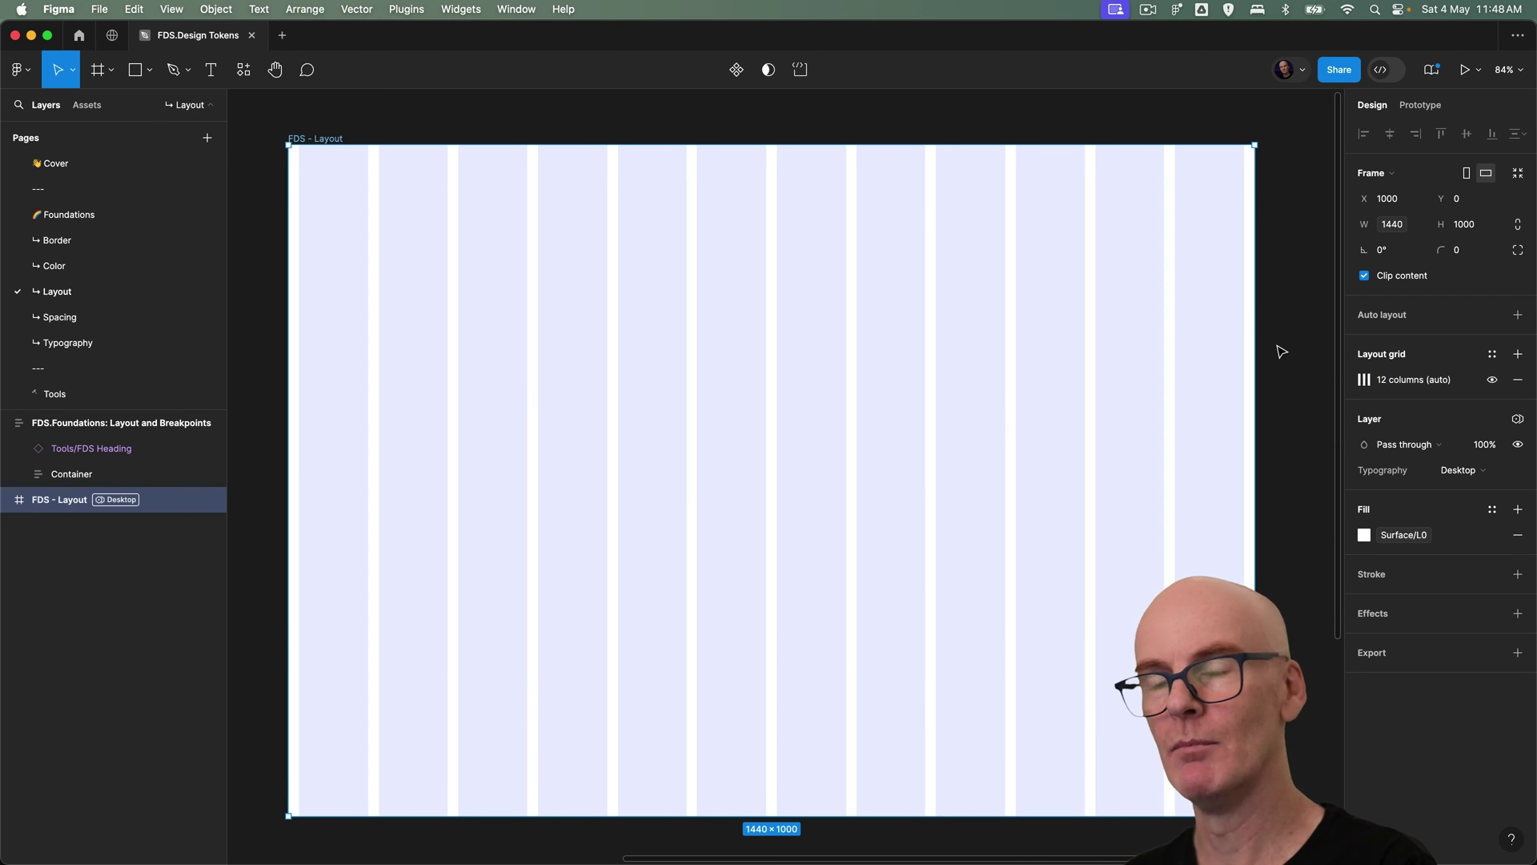
Step: Duplicate the FDS - Layout frame to its right and switch the copy to Mobile mode (393 wide)
key(minus)
drag(1060, 440, 796, 388)
drag(312, 228, 907, 221)
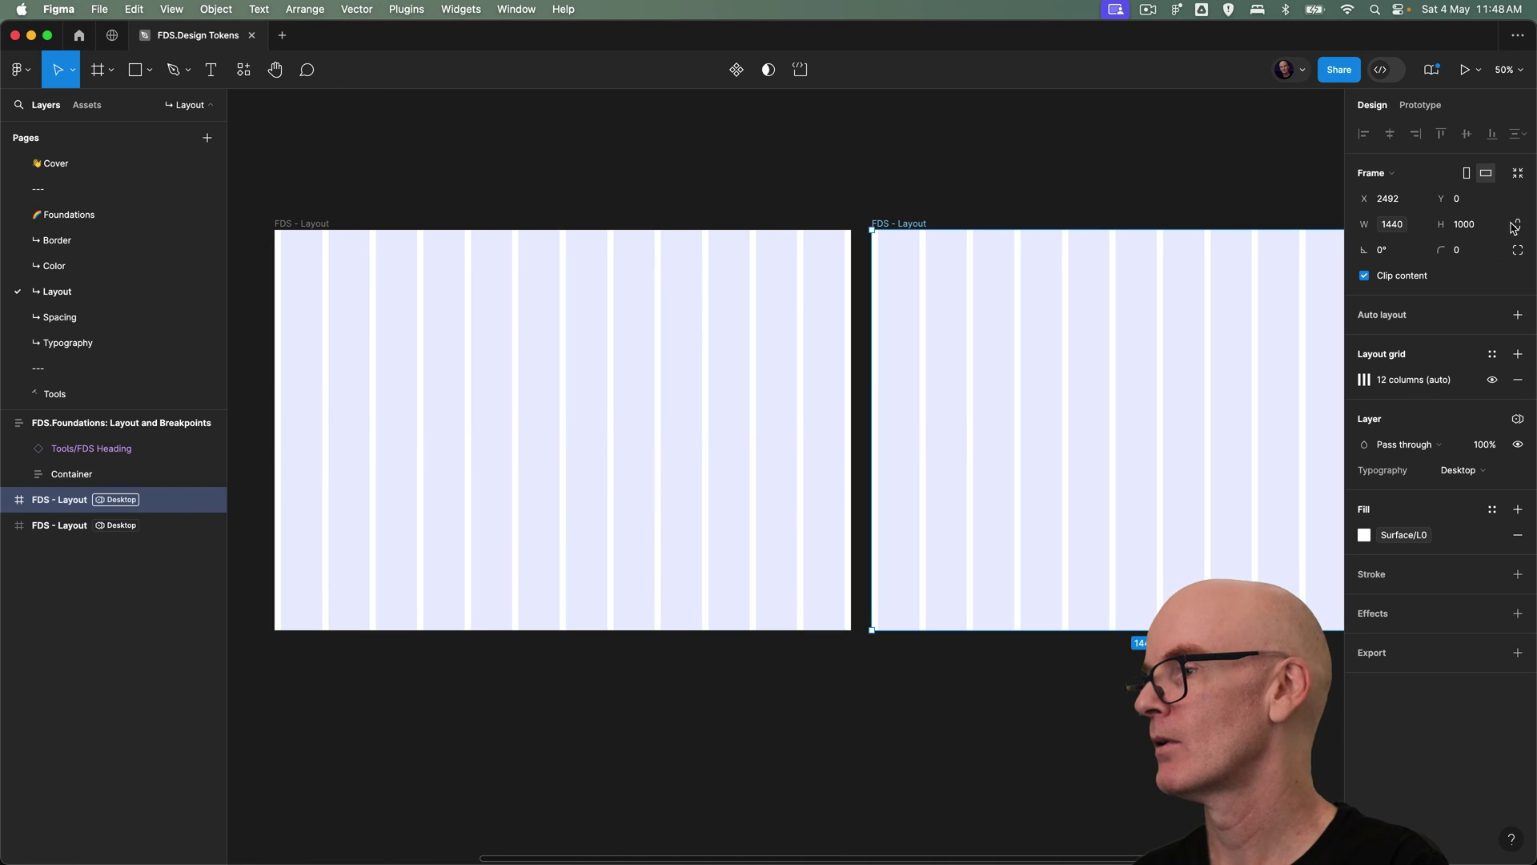
click(1472, 473)
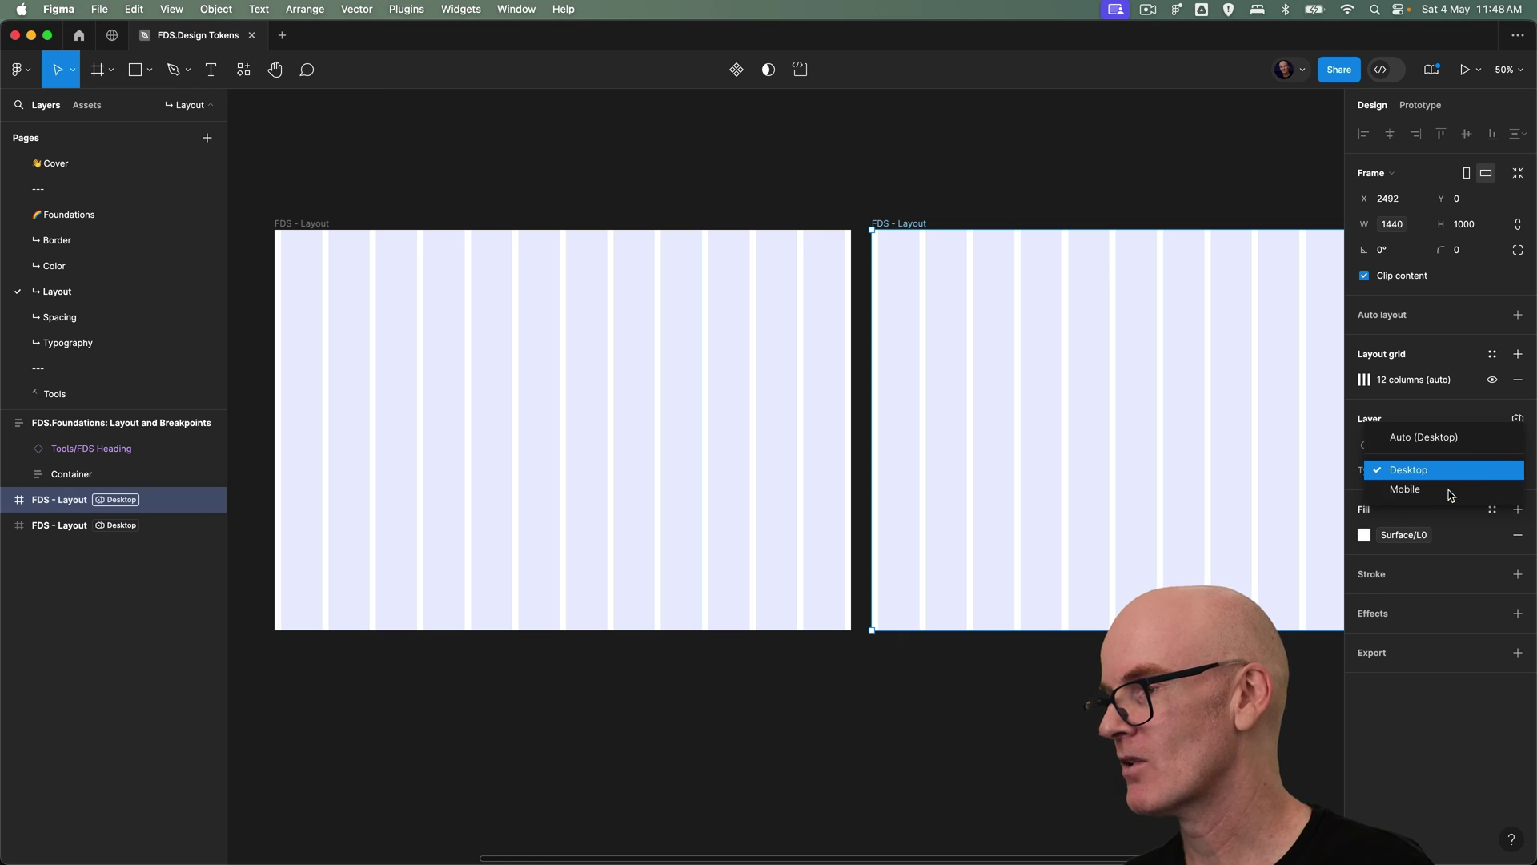
click(1451, 494)
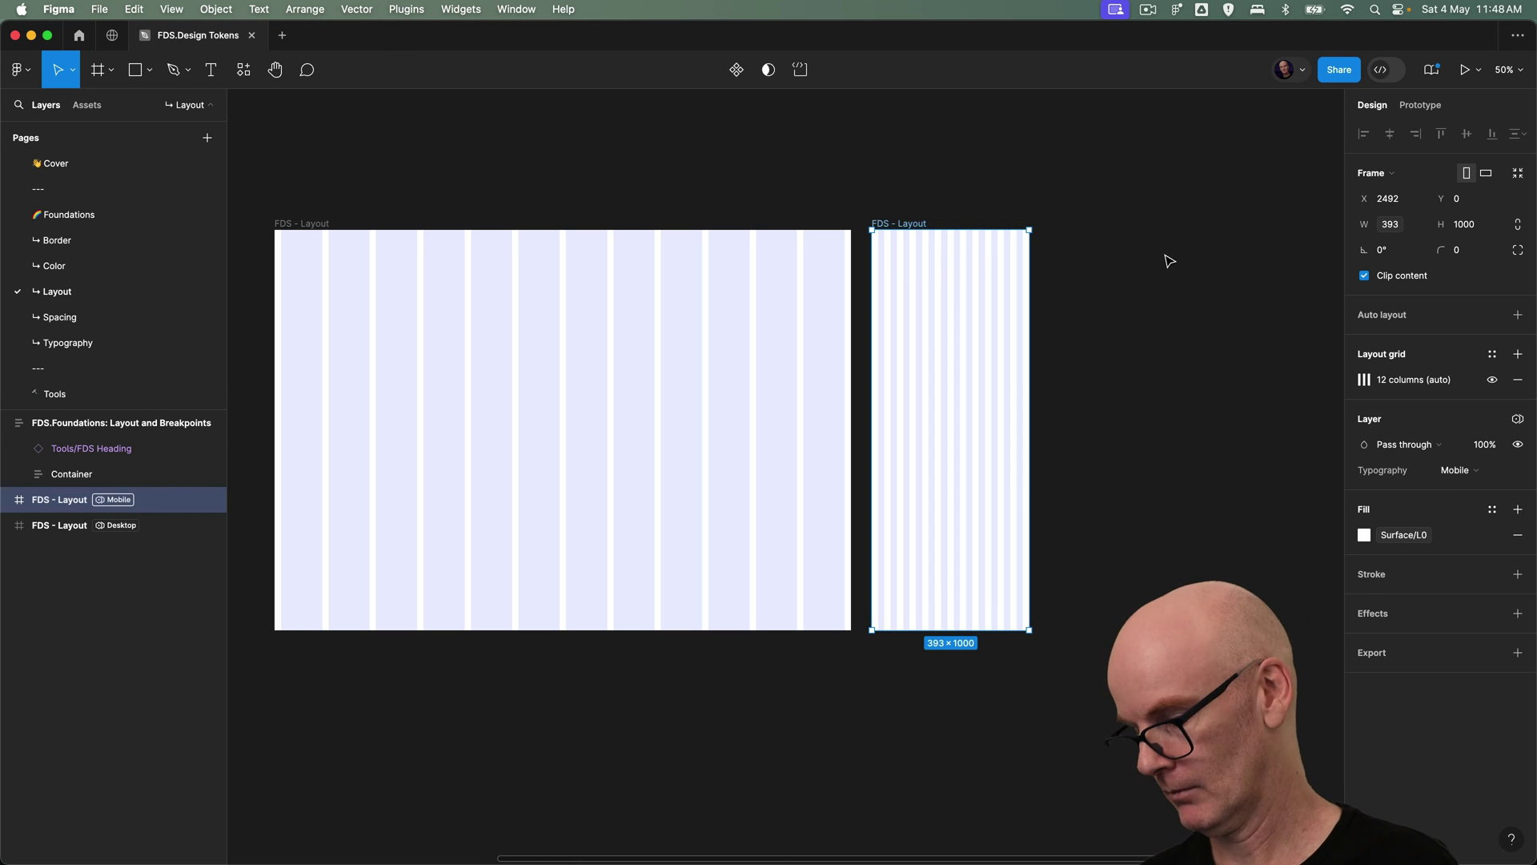
key(shift+0)
scroll(1145, 492, up, 2)
scroll(1145, 492, right, 1)
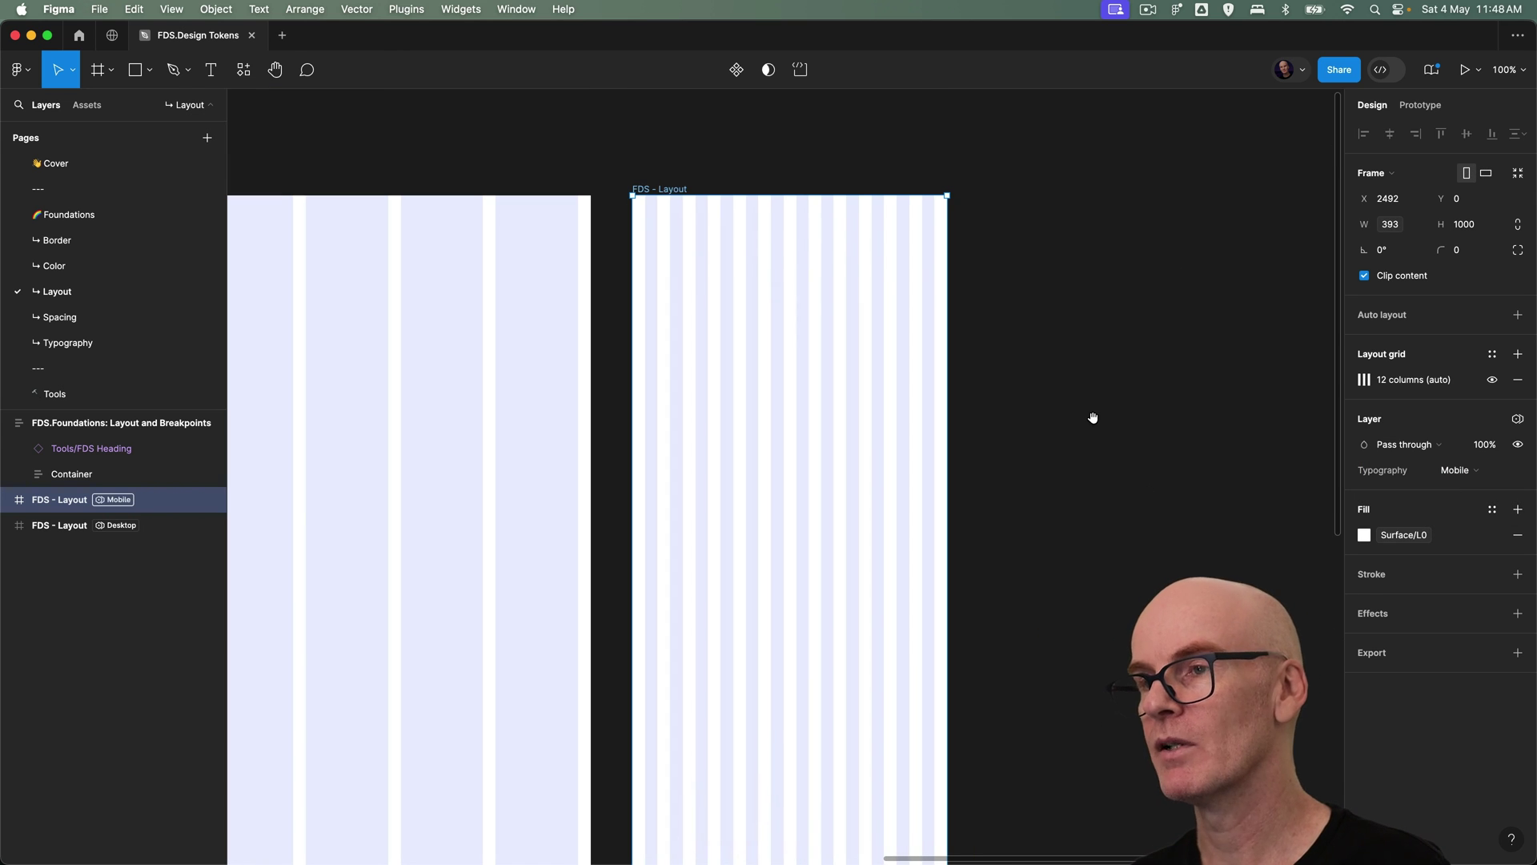
Step: Save the copied frame's grid as a new grid style named Mobile
click(1493, 355)
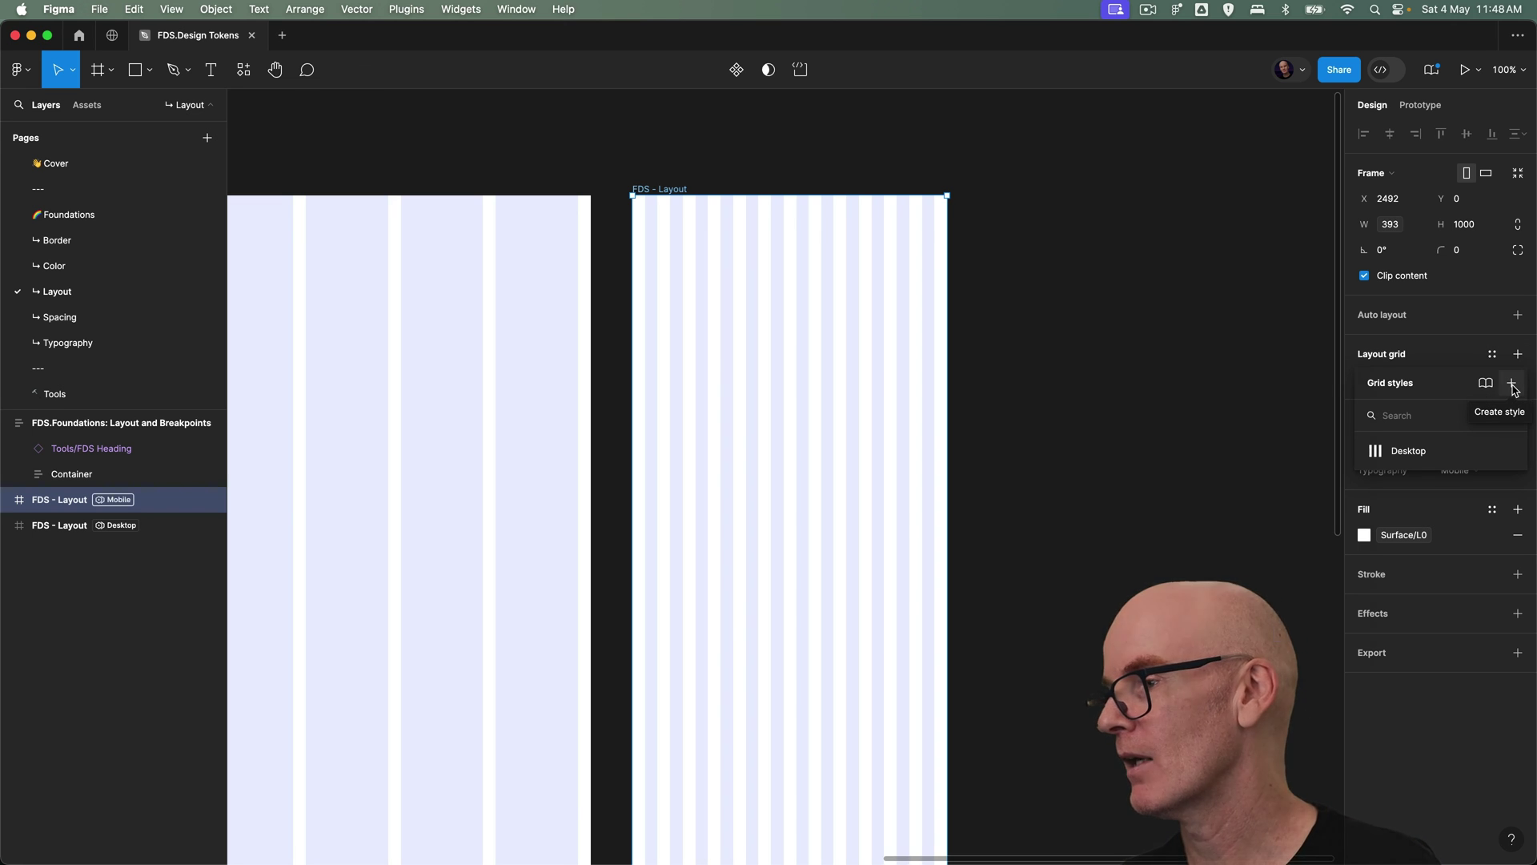
click(1512, 383)
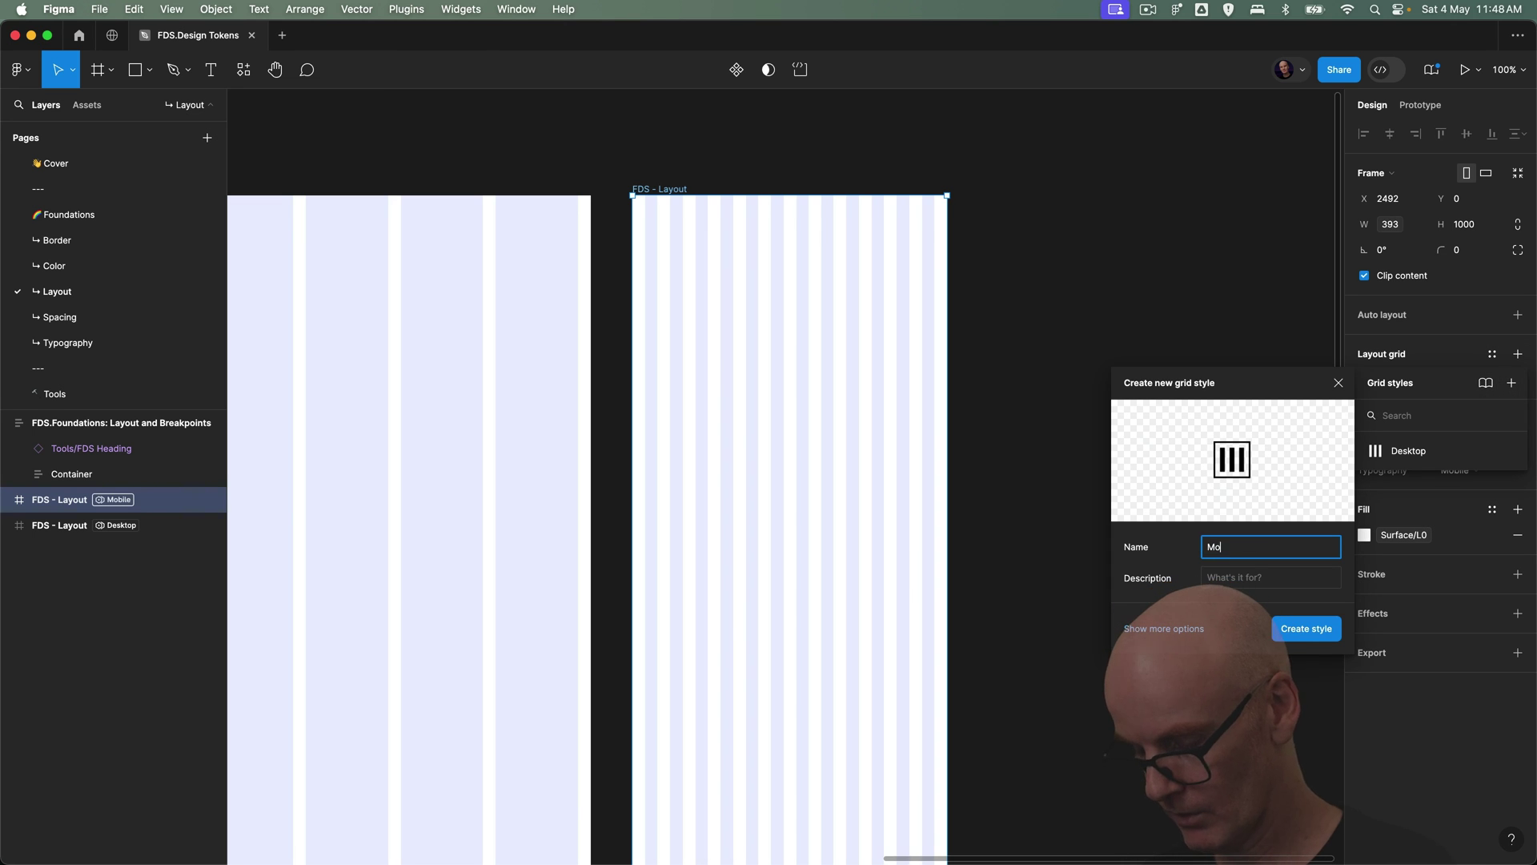
text(Mobile)
key(Return)
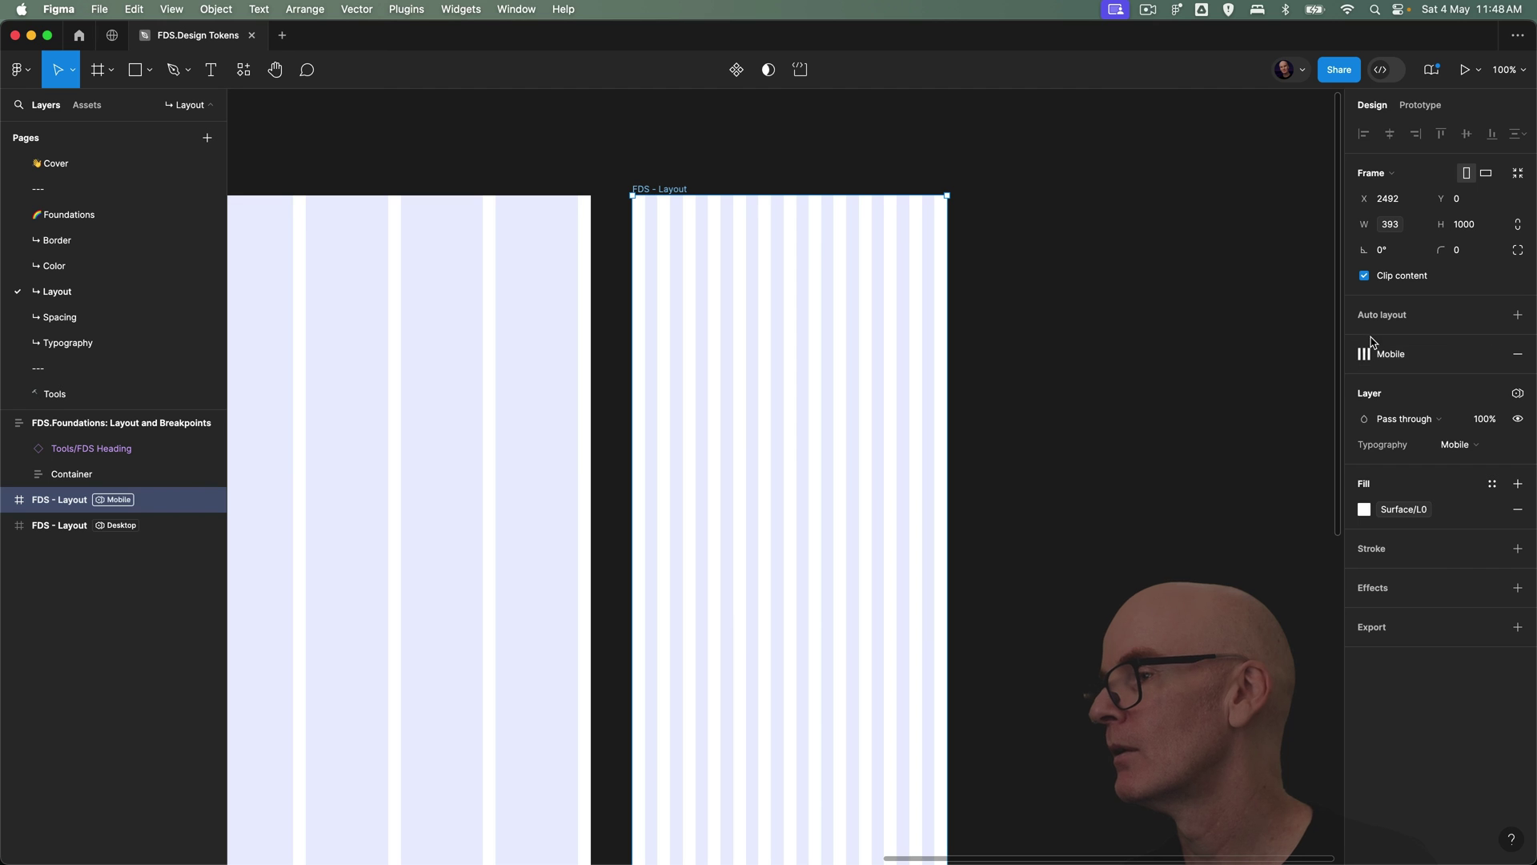
Step: Change the Mobile grid style's column count from 12 to 4
click(1492, 354)
click(1510, 477)
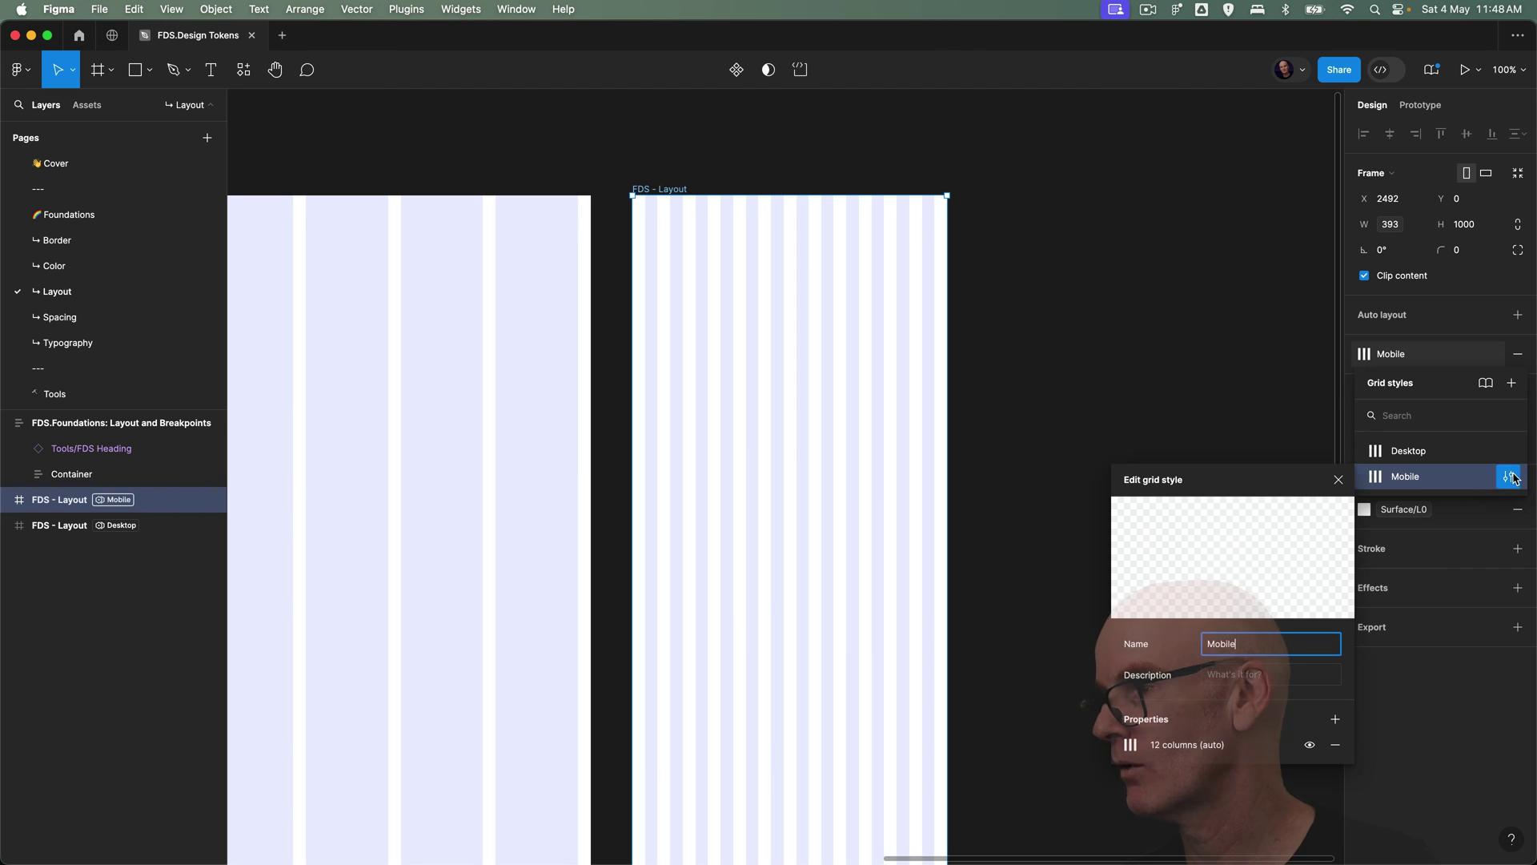
click(1131, 746)
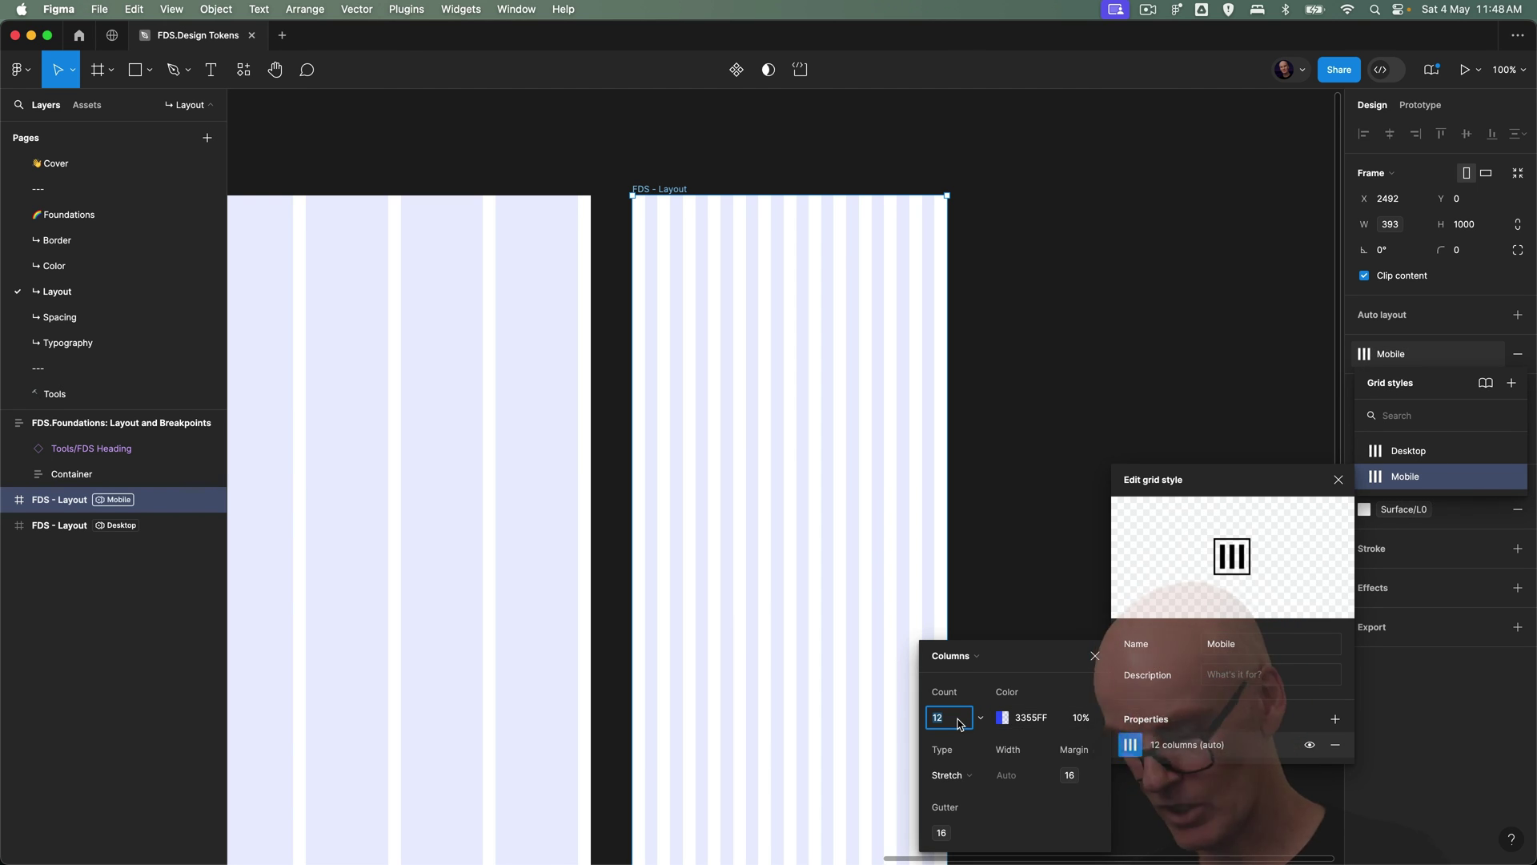
text(4)
key(Tab)
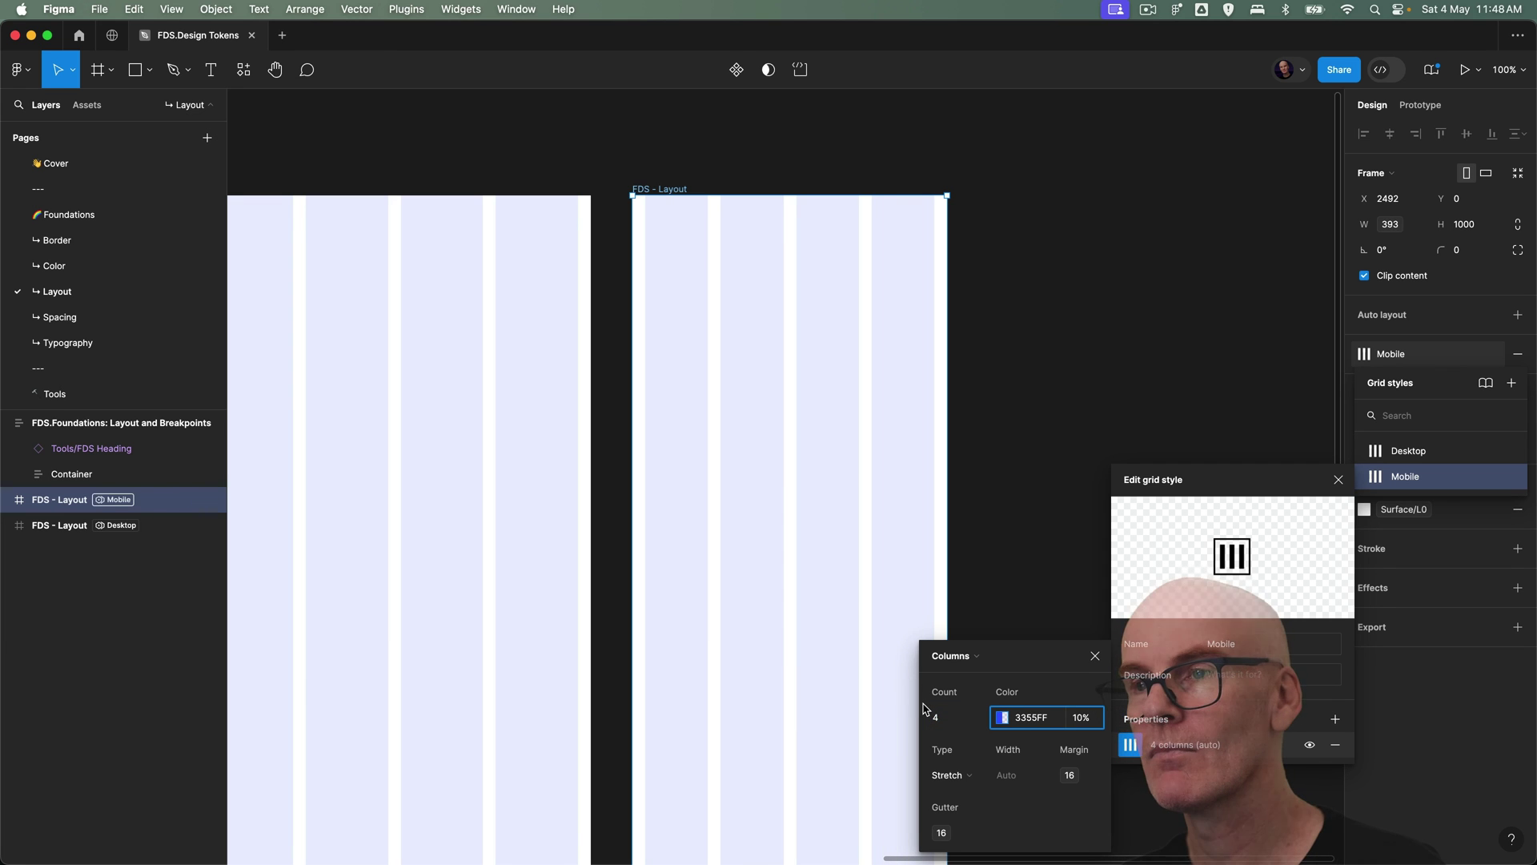